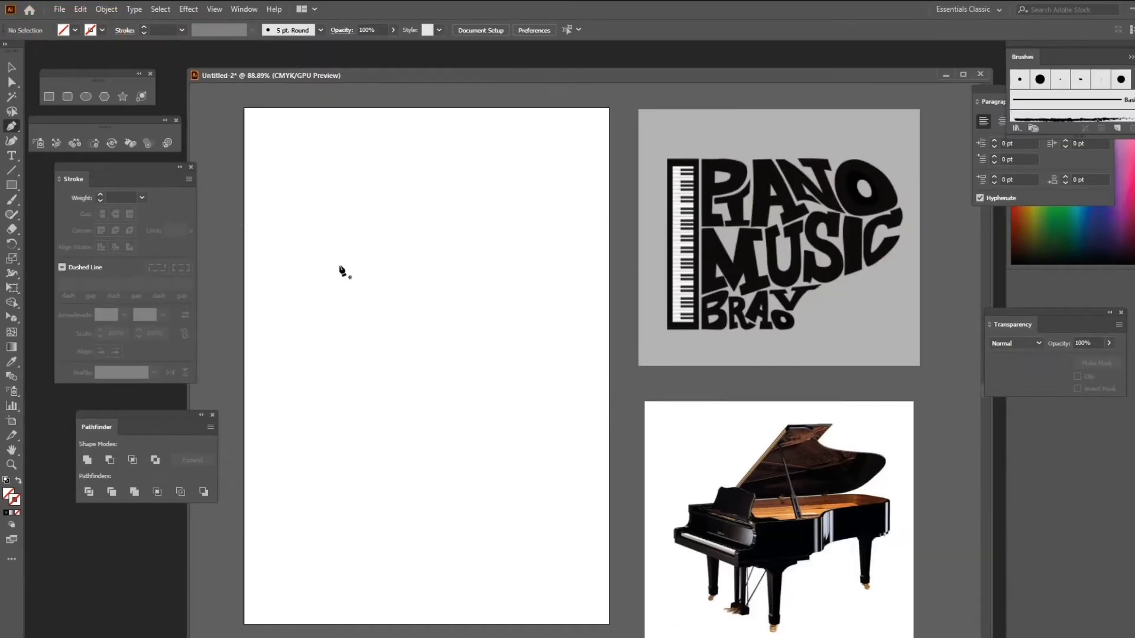
# Draw a closed grand-piano outline about 132 by 98 mm on the artboard with the Pen tool, rounded at the far end and stepped below.
pyautogui.click(368, 207)
pyautogui.click(368, 376)
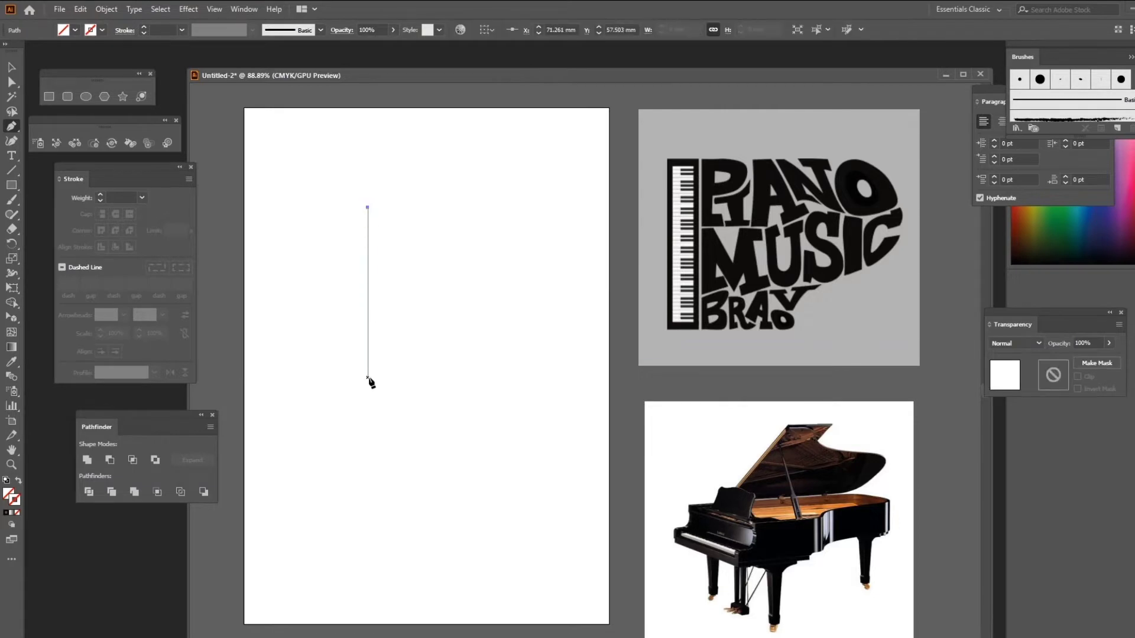
pyautogui.click(368, 376)
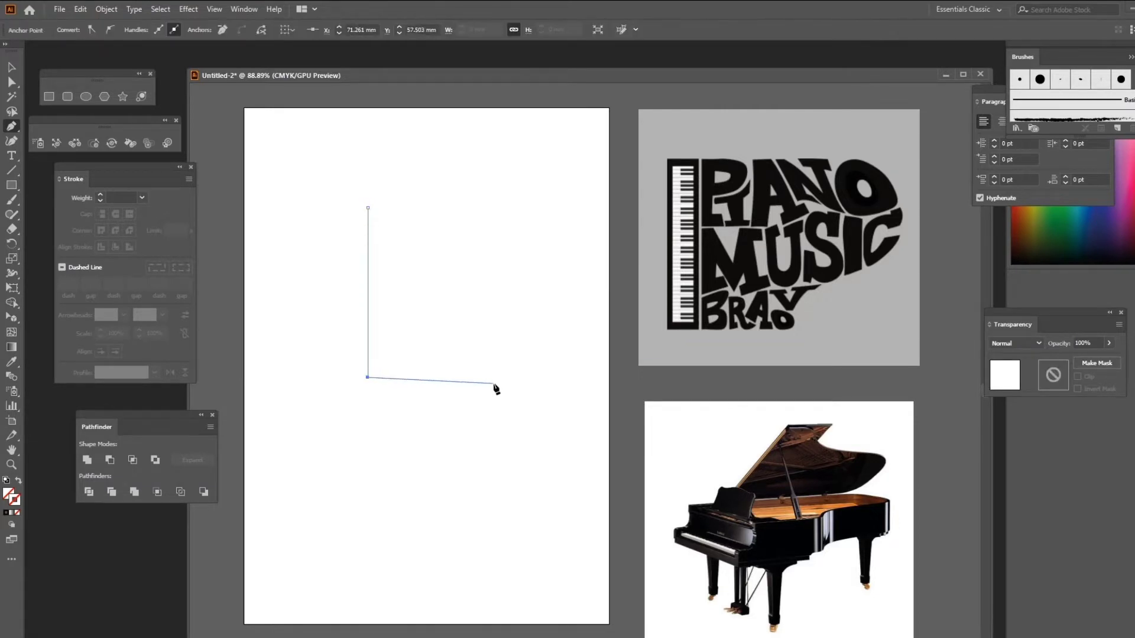
pyautogui.click(448, 377)
pyautogui.moveTo(468, 341); pyautogui.dragTo(488, 340)
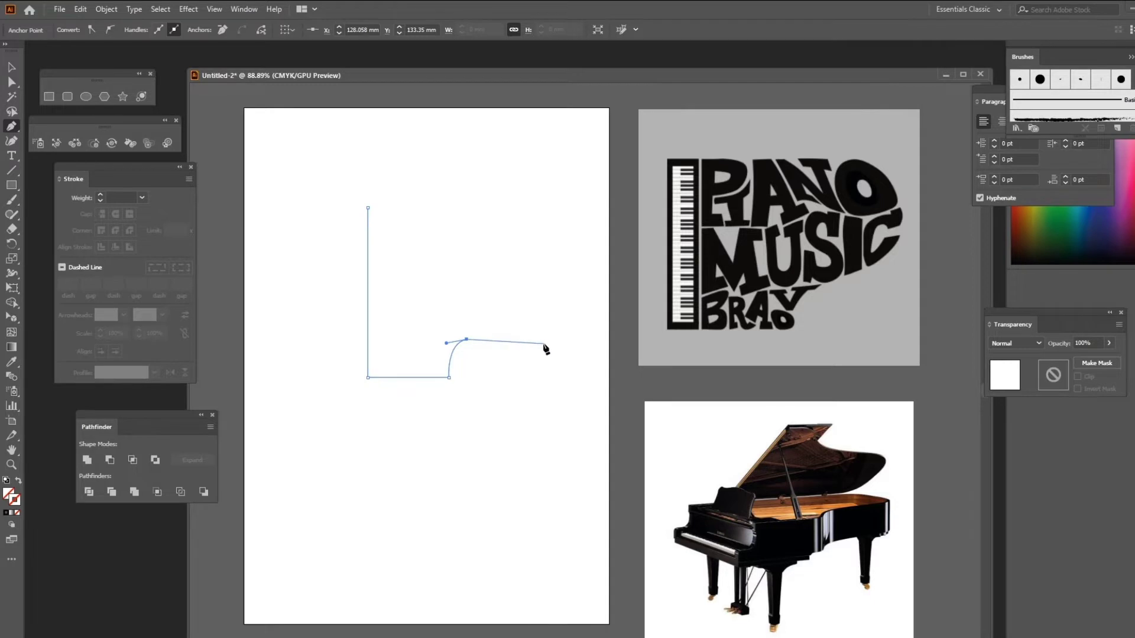
pyautogui.keyDown('ctrl'); pyautogui.click(546, 341); pyautogui.keyUp('ctrl')
pyautogui.moveTo(597, 274); pyautogui.dragTo(598, 236)
pyautogui.click(596, 270)
pyautogui.moveTo(548, 208); pyautogui.dragTo(500, 209)
pyautogui.click(547, 207)
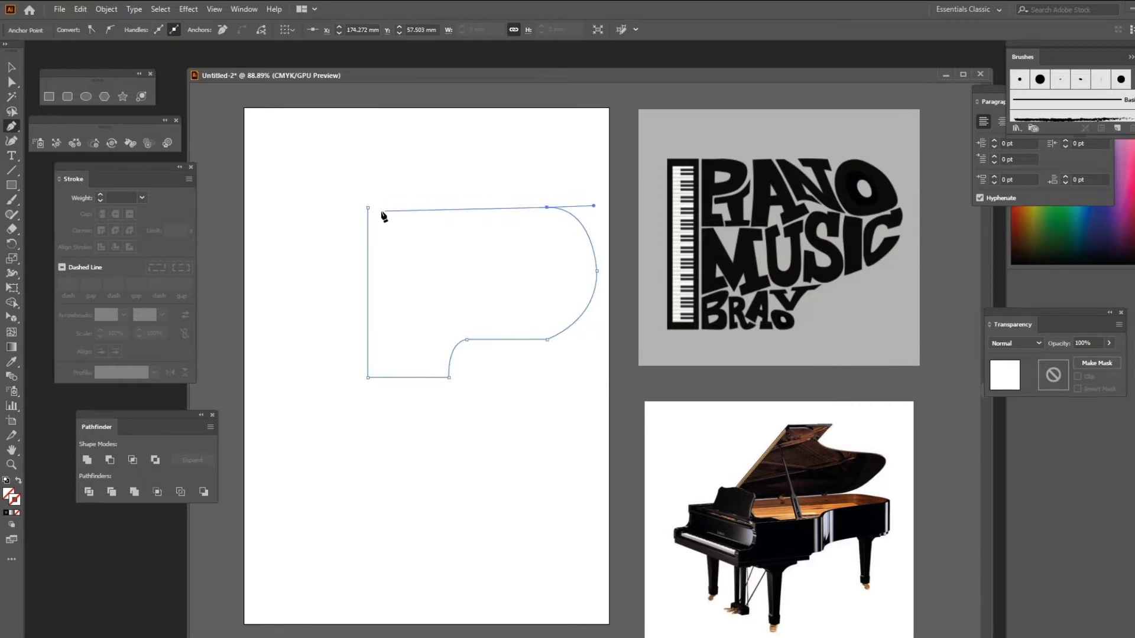
pyautogui.click(367, 208)
pyautogui.press('v')
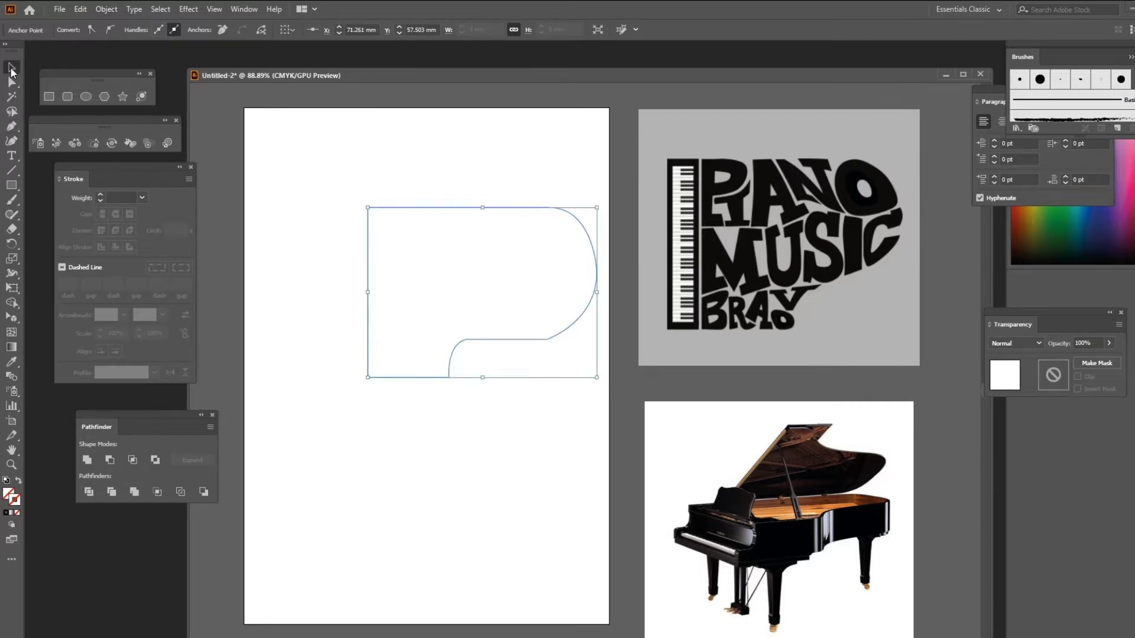
pyautogui.click(590, 533)
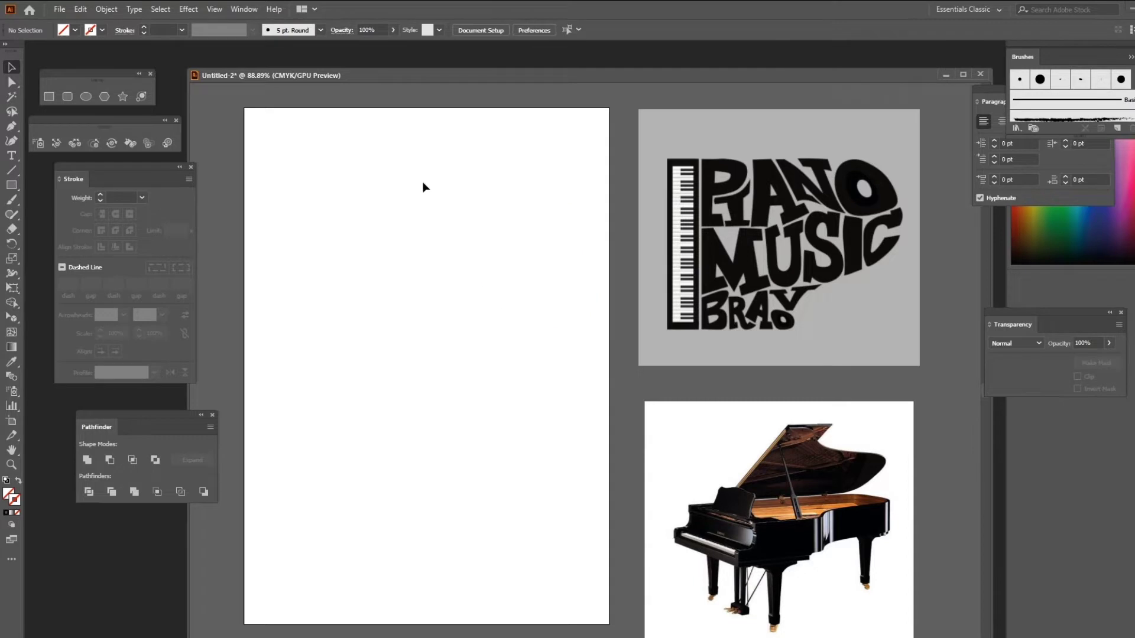
# Fill the piano outline with black and enlarge it to about 136 by 106 mm.
pyautogui.moveTo(423, 185); pyautogui.dragTo(500, 355)
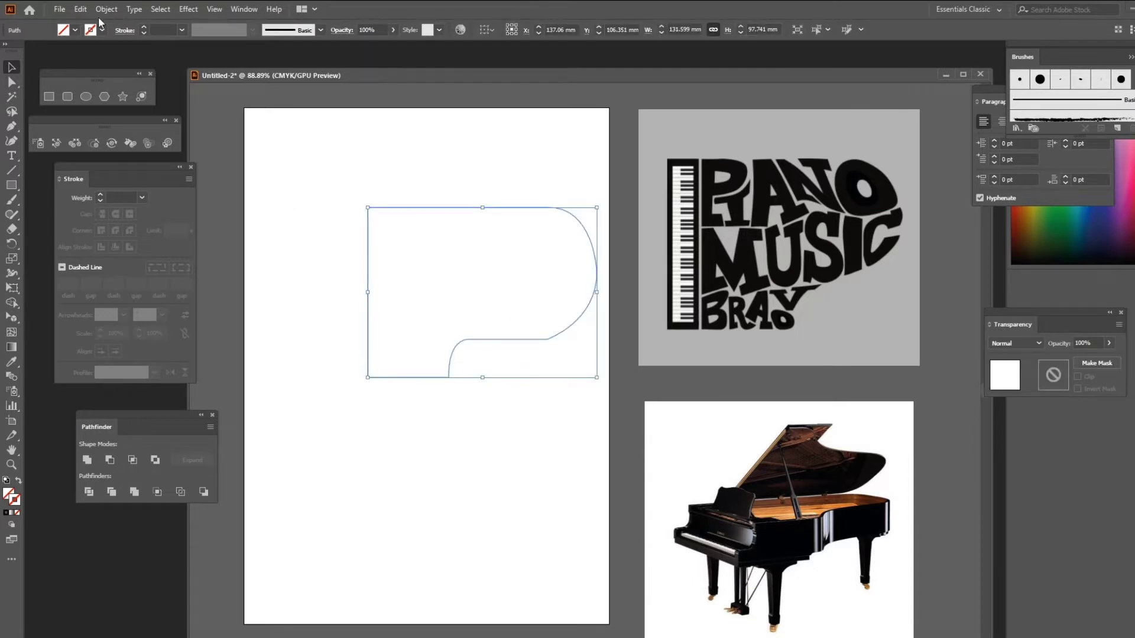
pyautogui.click(75, 29)
pyautogui.click(34, 51)
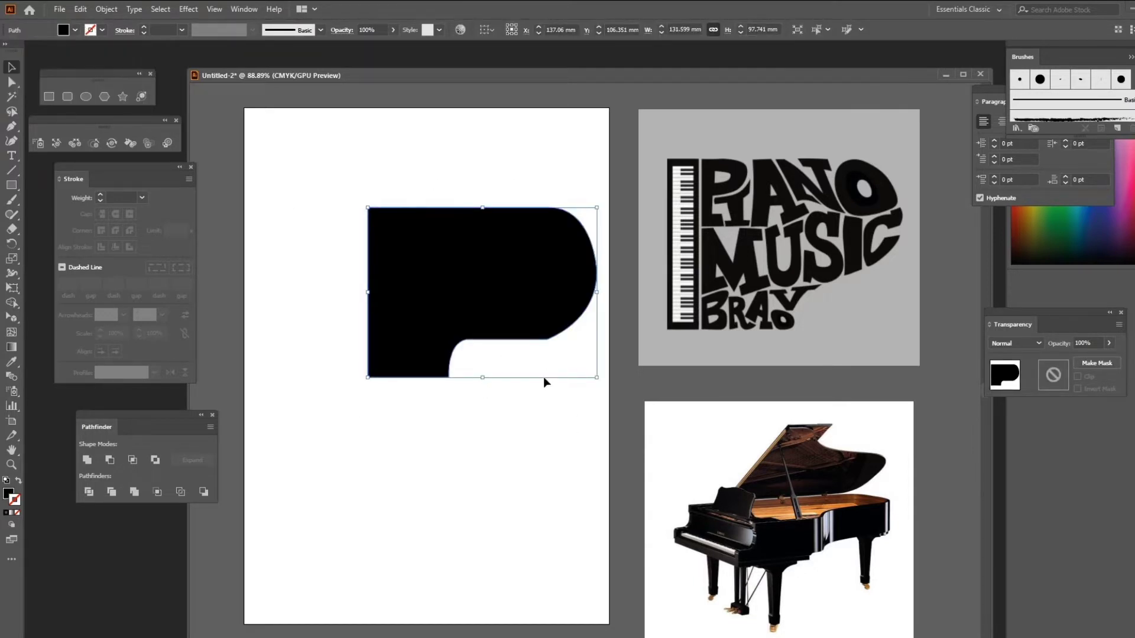
pyautogui.moveTo(596, 378); pyautogui.dragTo(604, 392)
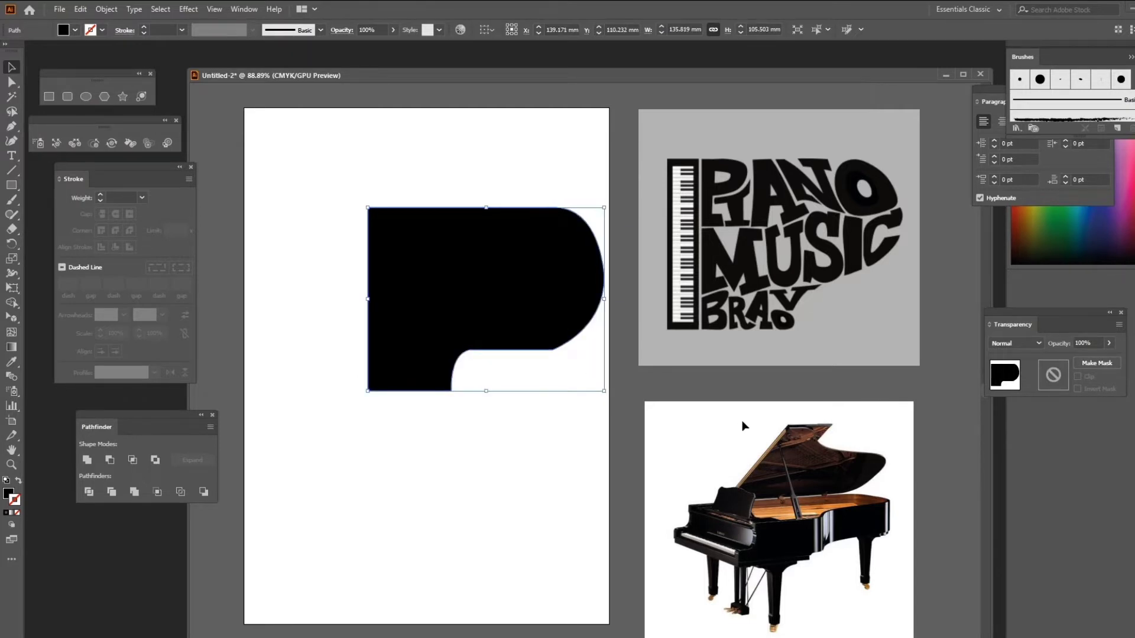
pyautogui.click(559, 375)
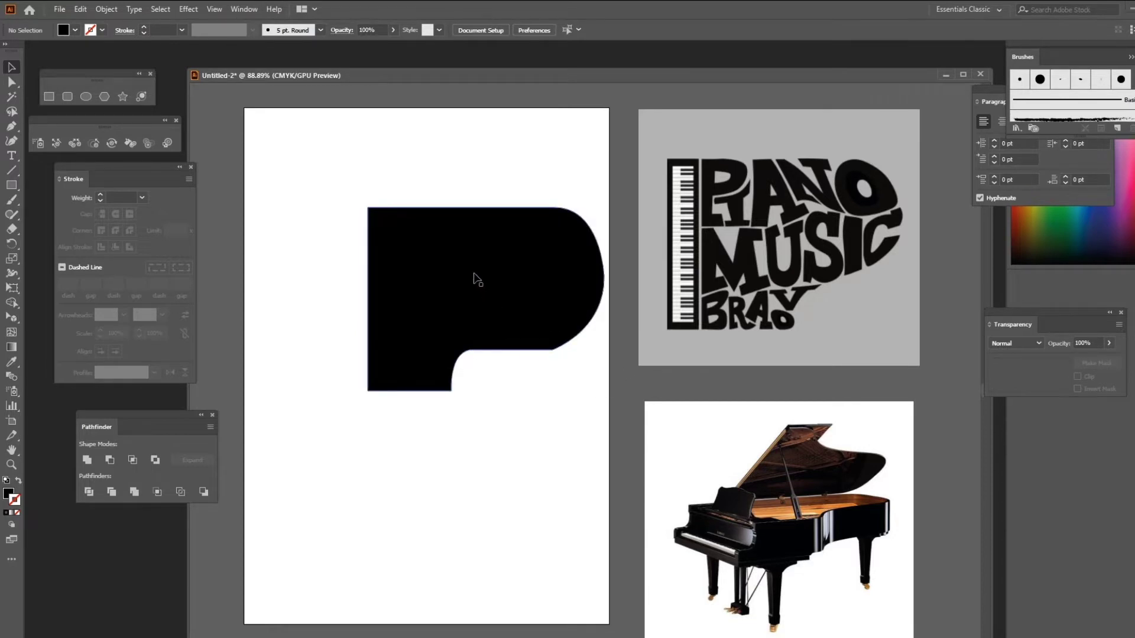
# Draw a narrow black vertical rectangle beside the piano body's straight edge, matching its height, and nudge it closer to leave a small gap.
pyautogui.click(14, 189)
pyautogui.click(54, 185)
pyautogui.moveTo(315, 208); pyautogui.dragTo(357, 392)
pyautogui.click(11, 67)
pyautogui.press('Right')
pyautogui.press('Right')
pyautogui.press('Right')
pyautogui.press('Right')
pyautogui.press('Right')
pyautogui.press('Right')
pyautogui.click(432, 135)
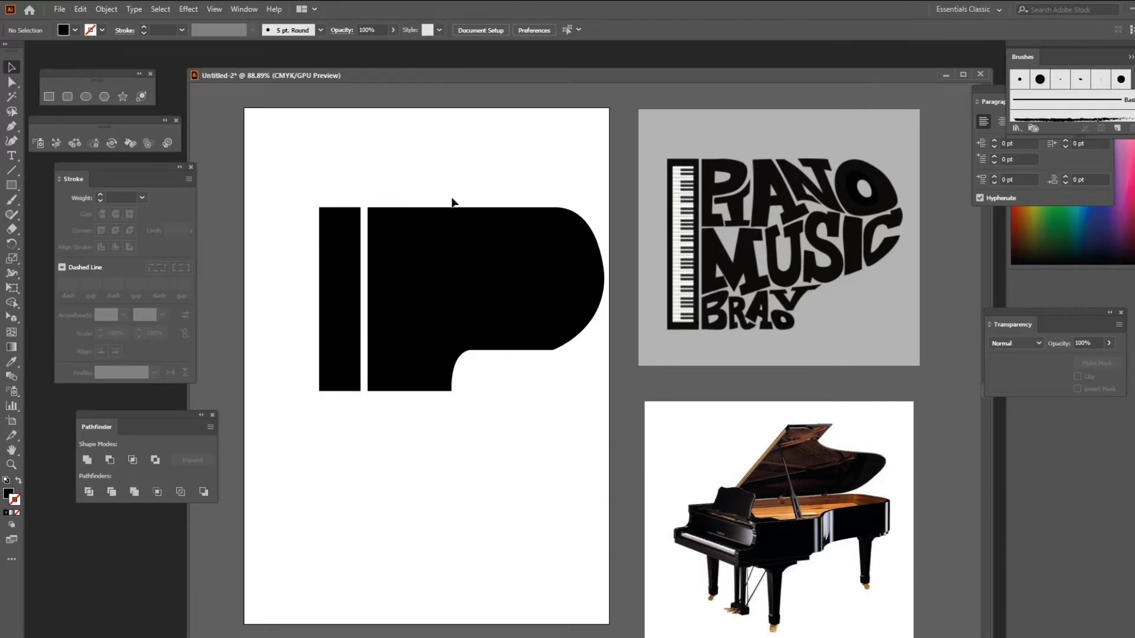
# Move the narrow rectangle over the artboard's edge and shift the piano body toward it, leaving space between them.
pyautogui.click(347, 275)
pyautogui.click(314, 283)
pyautogui.moveTo(335, 257); pyautogui.dragTo(232, 249)
pyautogui.click(456, 268)
pyautogui.moveTo(457, 267); pyautogui.dragTo(457, 267)
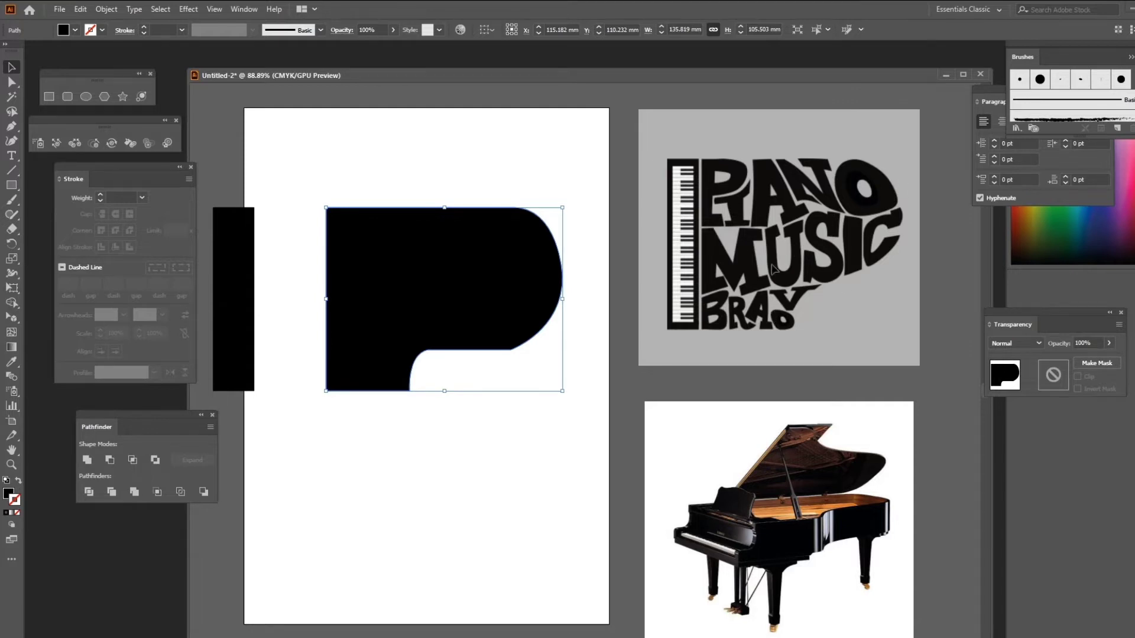
# Draw an open wavy path with the Pen tool across the middle of the piano body, extending past both sides.
pyautogui.click(12, 126)
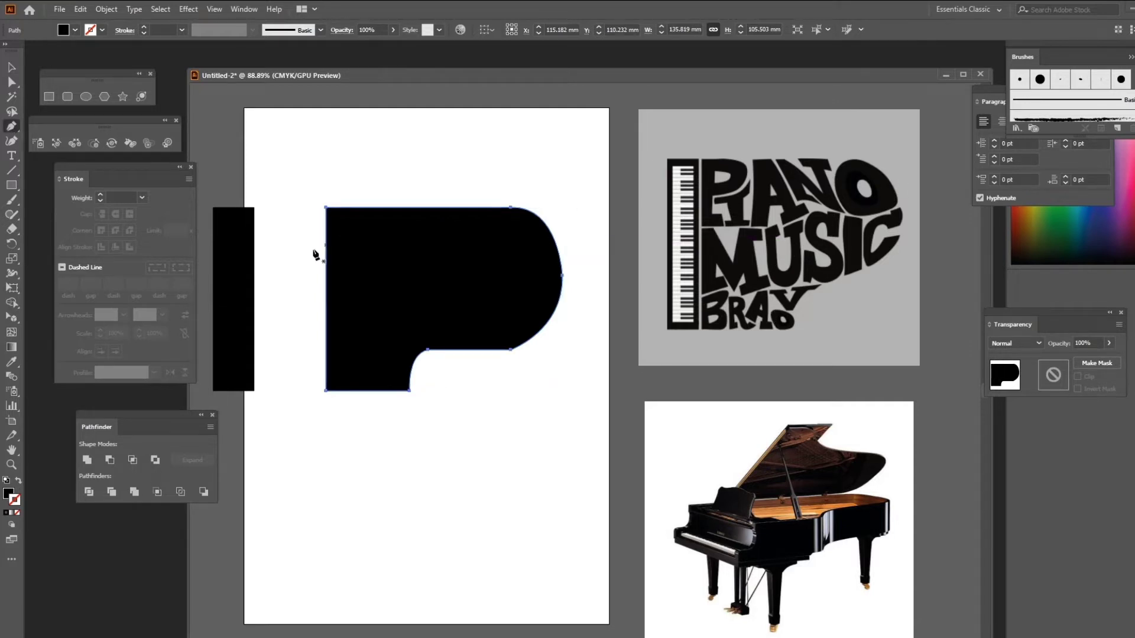
pyautogui.click(289, 273)
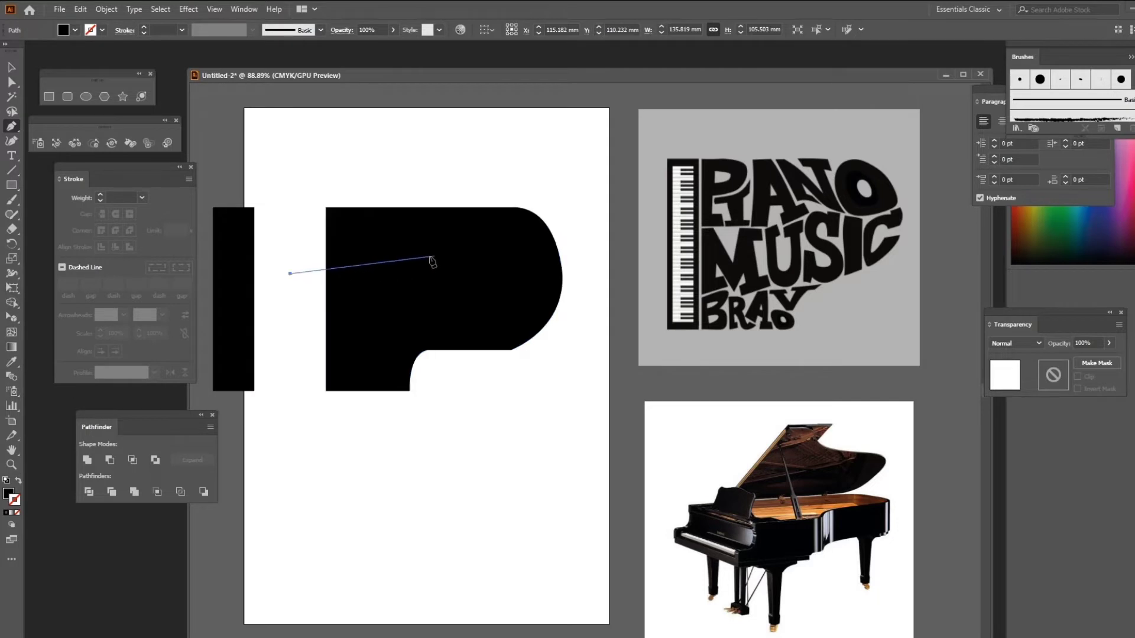
pyautogui.click(387, 274)
pyautogui.moveTo(461, 252); pyautogui.dragTo(474, 242)
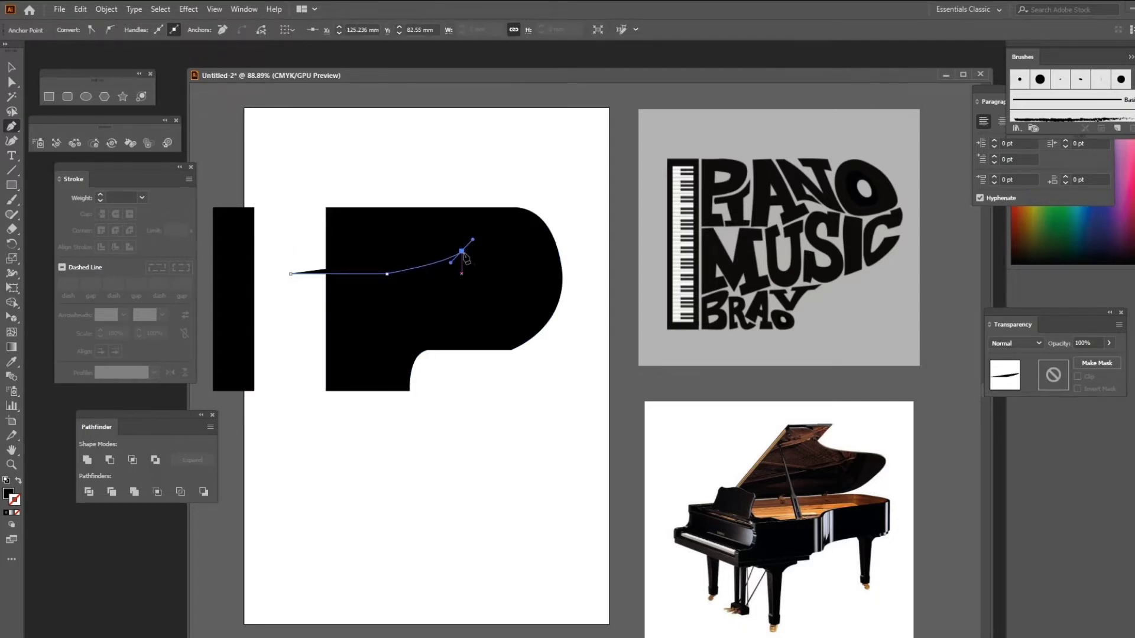
pyautogui.click(542, 262)
pyautogui.moveTo(520, 256); pyautogui.dragTo(588, 231)
pyautogui.keyDown('ctrl'); pyautogui.click(588, 231); pyautogui.keyUp('ctrl')
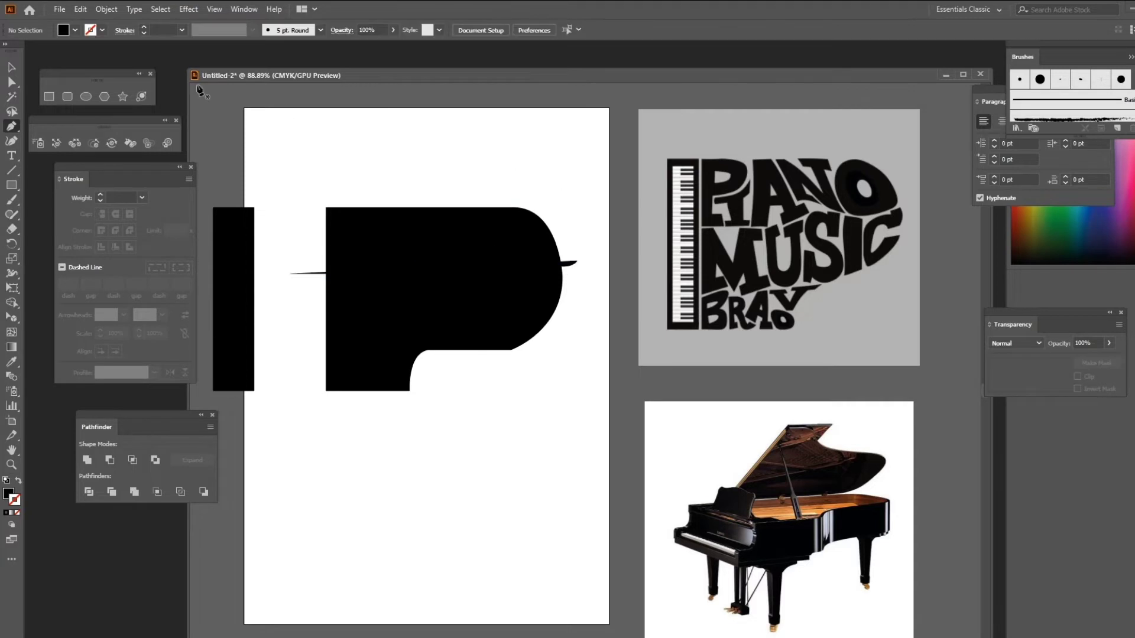
# Remove the fill from the wavy path and give it a red stroke.
pyautogui.click(75, 30)
pyautogui.click(7, 54)
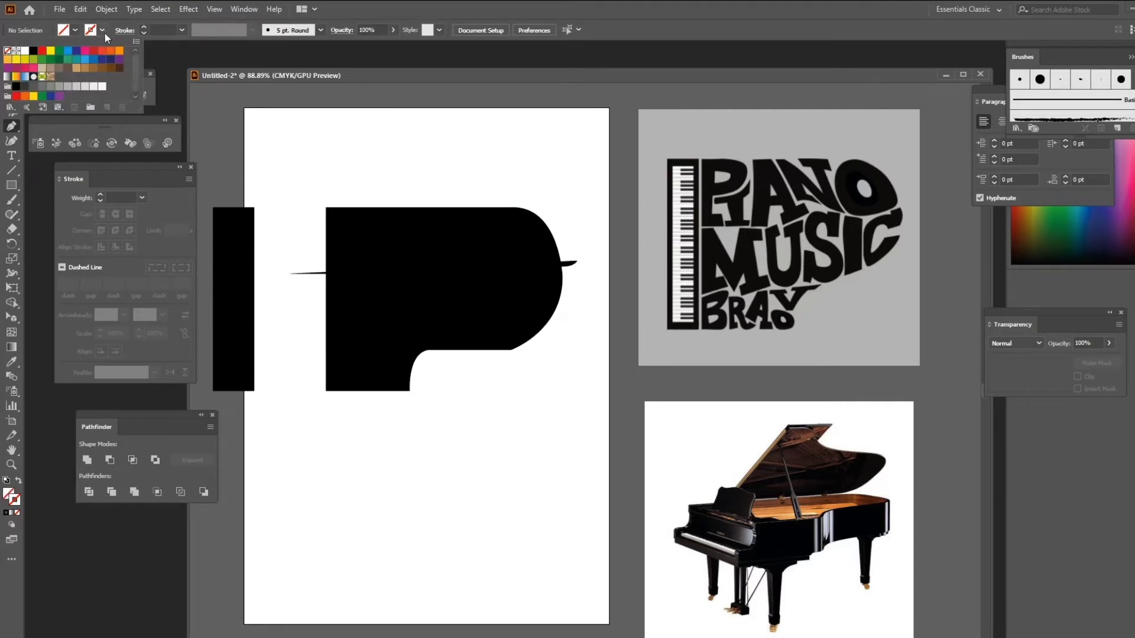
pyautogui.click(9, 68)
pyautogui.click(294, 274)
pyautogui.click(75, 29)
pyautogui.click(8, 51)
pyautogui.click(99, 30)
pyautogui.click(101, 30)
pyautogui.click(97, 57)
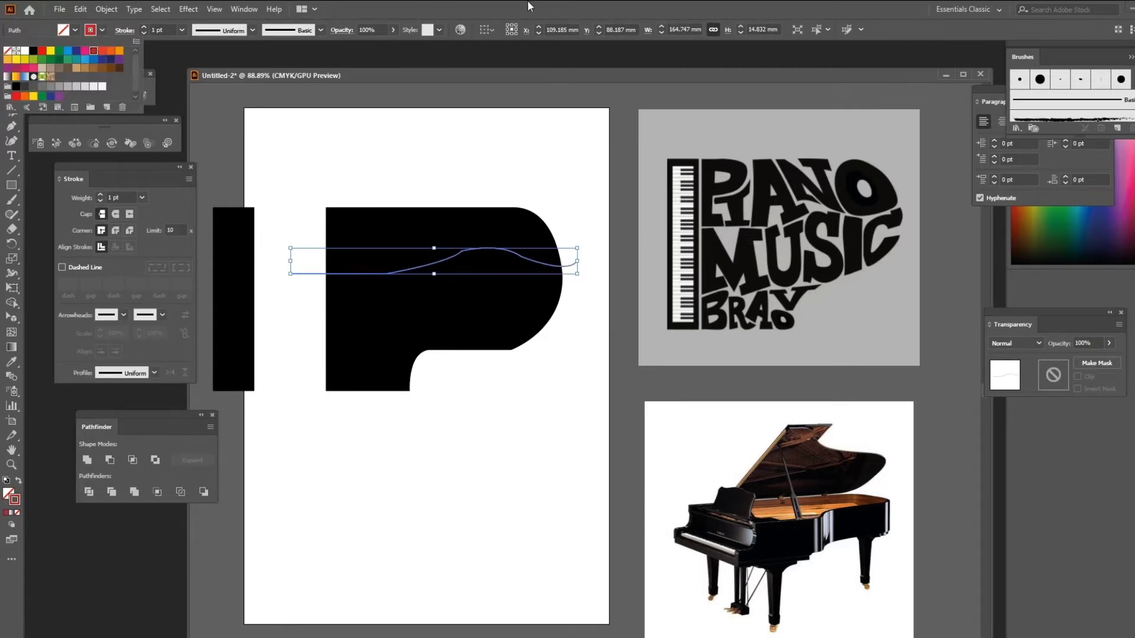
# Increase the red wavy path's stroke weight to 5 pt.
pyautogui.click(143, 27)
pyautogui.click(143, 26)
pyautogui.click(143, 27)
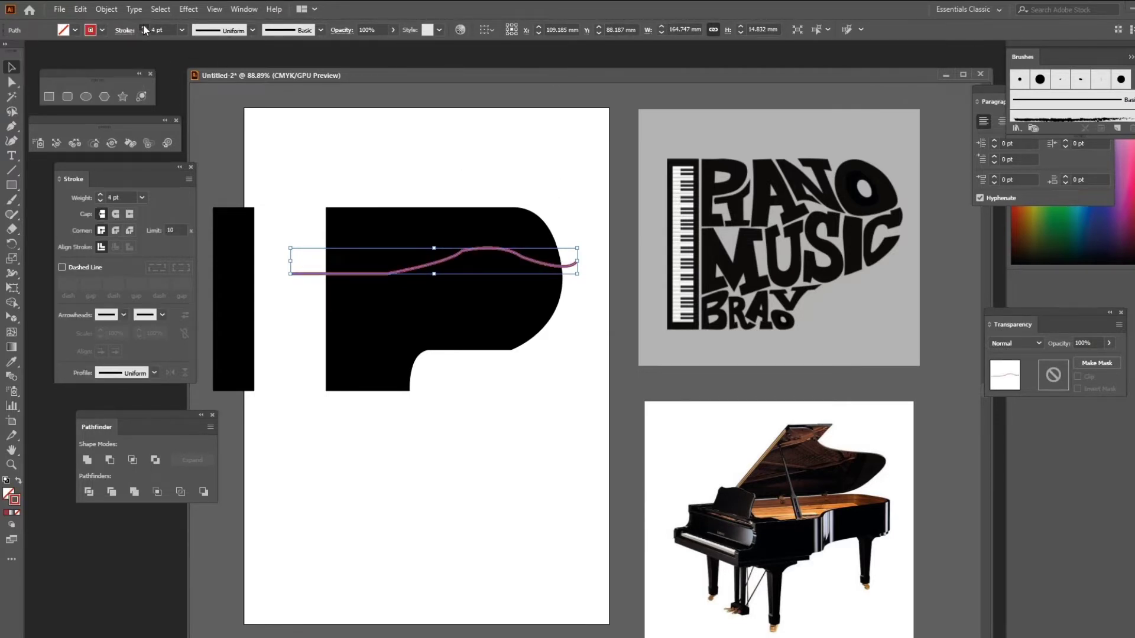
pyautogui.click(144, 27)
pyautogui.click(537, 176)
# Draw a second red wavy path across the lower part of the piano body, sloping past the inner corner of the step.
pyautogui.click(12, 126)
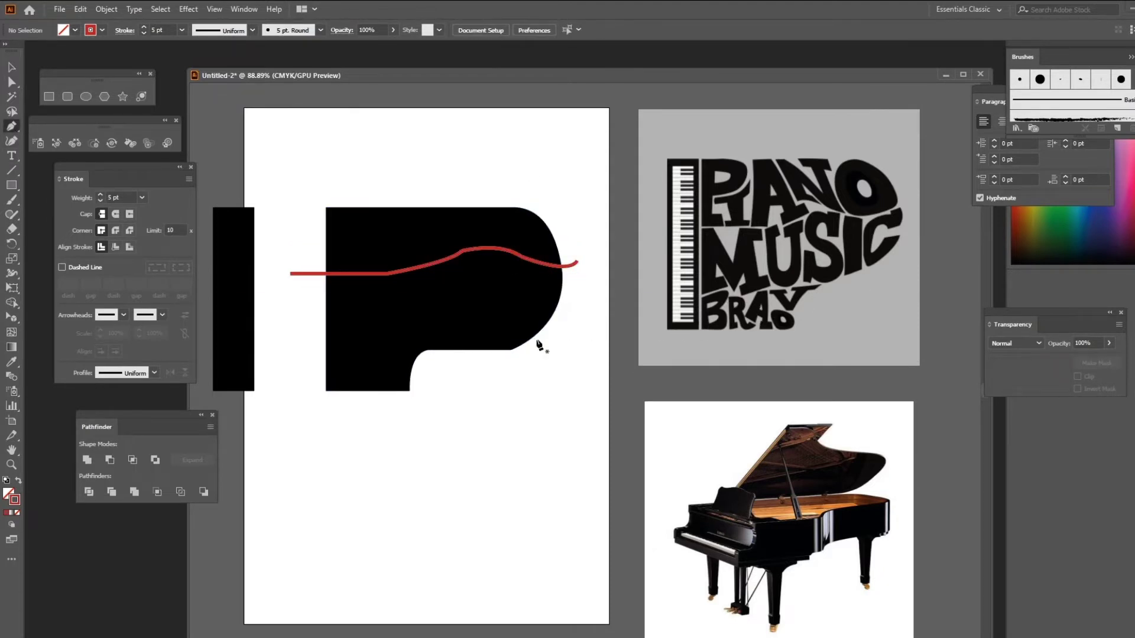
pyautogui.click(305, 329)
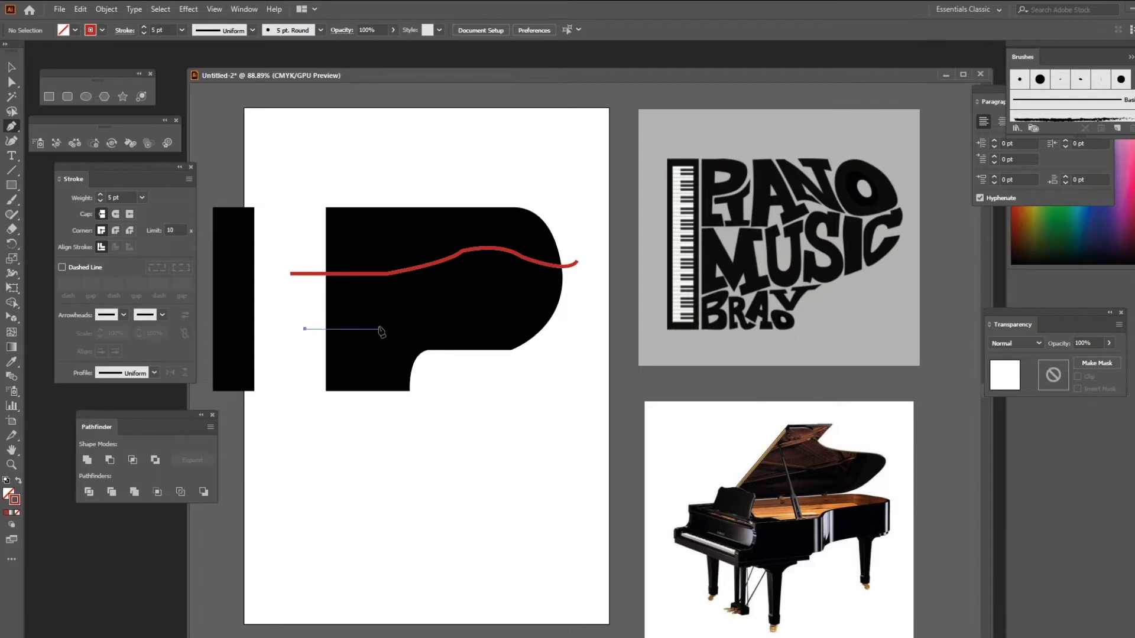
pyautogui.click(372, 339)
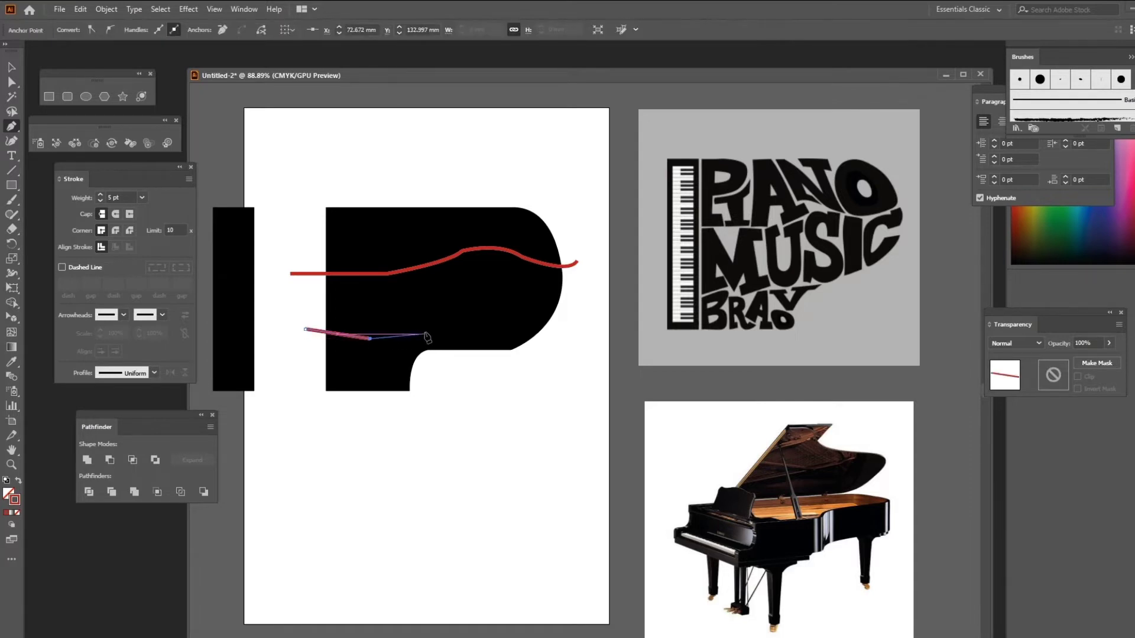
pyautogui.moveTo(438, 339); pyautogui.dragTo(451, 351)
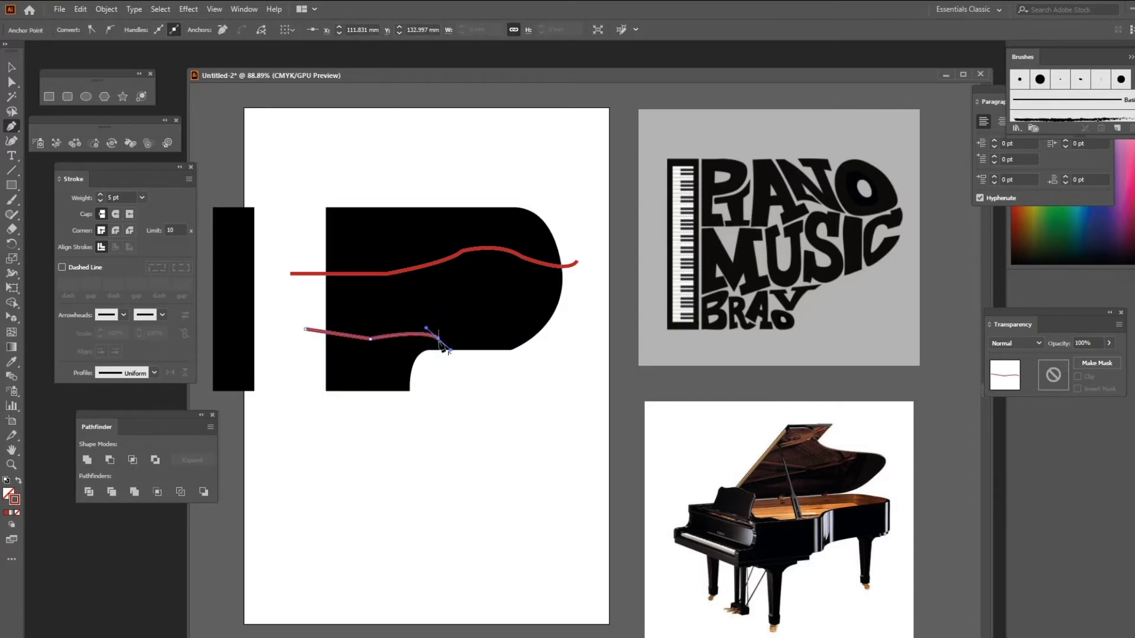
pyautogui.hotkey('ctrl', 'z')
pyautogui.moveTo(409, 343); pyautogui.dragTo(423, 355)
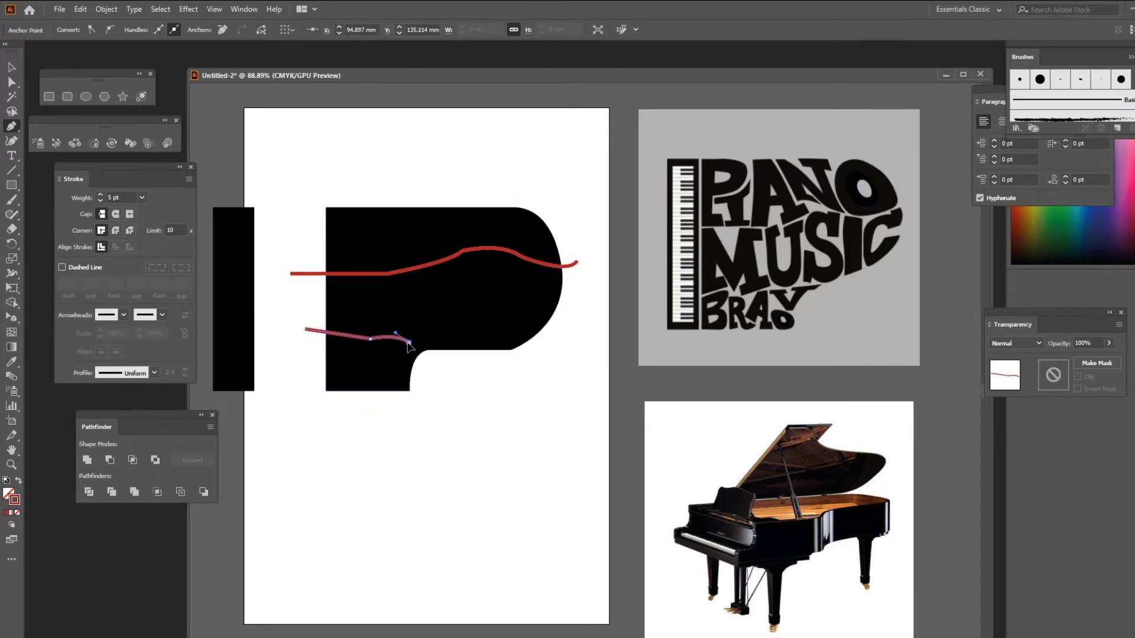
pyautogui.moveTo(467, 361); pyautogui.dragTo(482, 362)
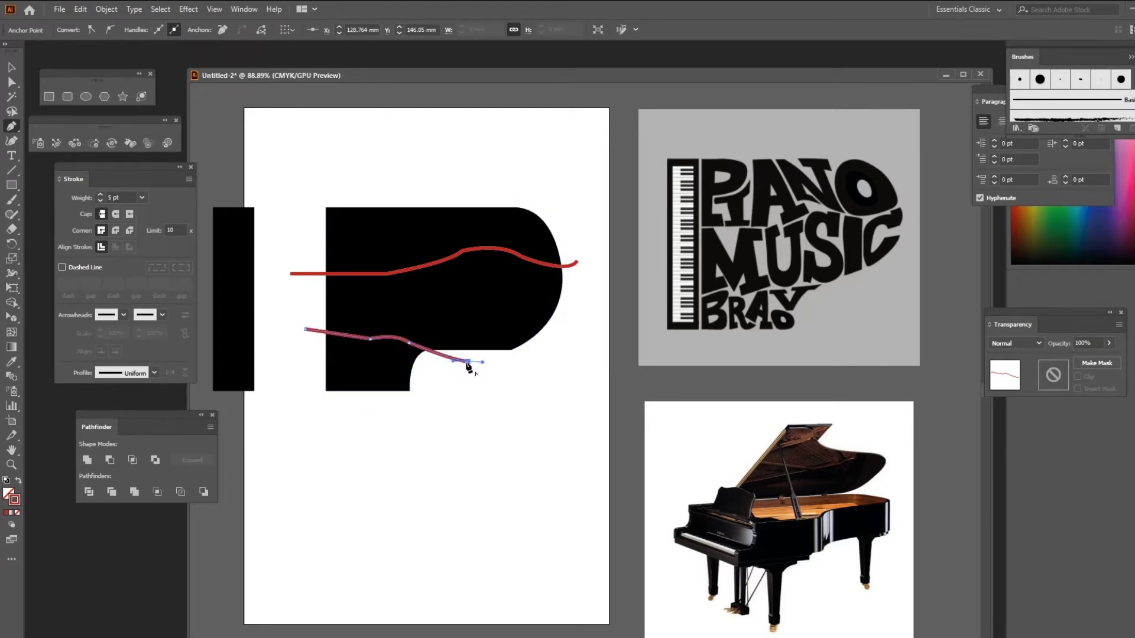
pyautogui.press('Escape')
pyautogui.press('v')
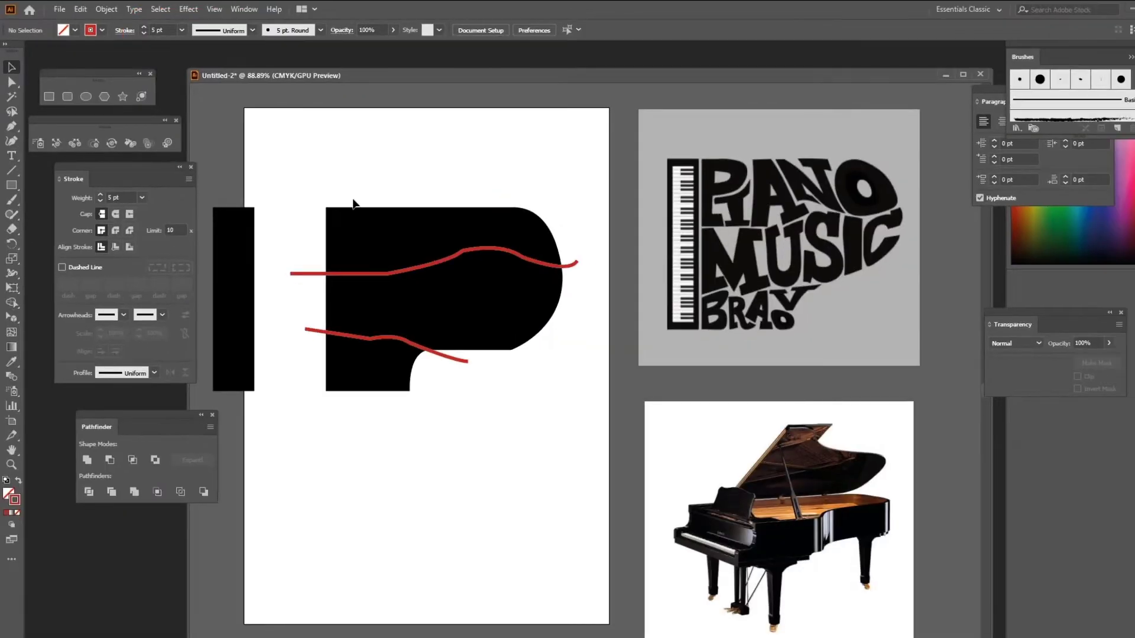
pyautogui.click(451, 261)
pyautogui.click(448, 262)
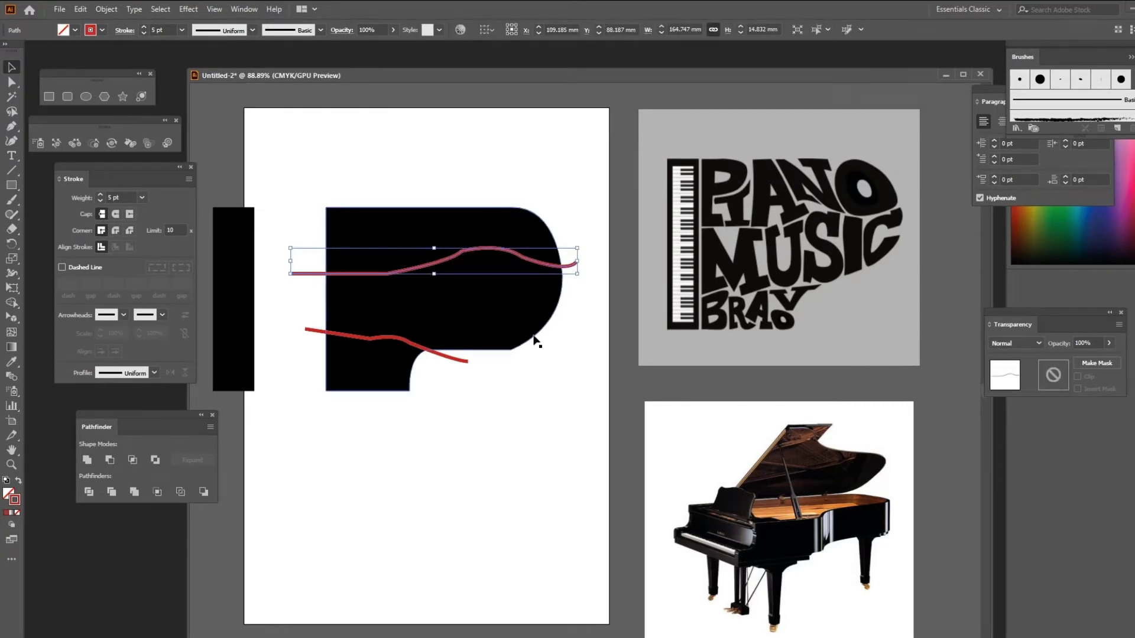
pyautogui.click(559, 387)
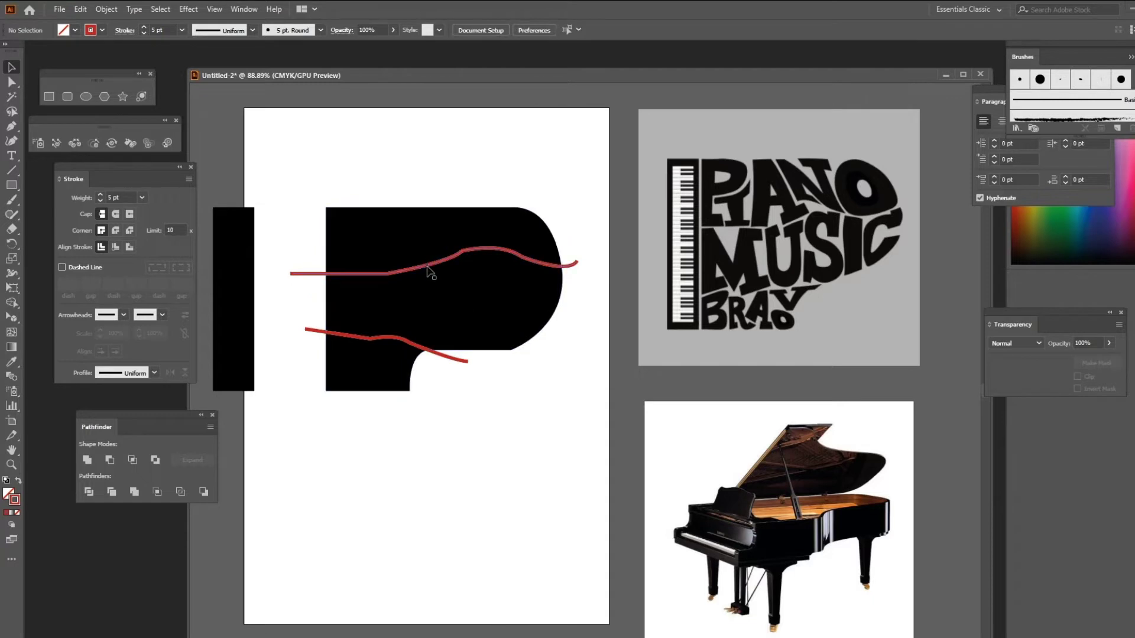
# Expand the strokes of both red wavy paths into filled shapes.
pyautogui.moveTo(268, 214); pyautogui.dragTo(320, 368)
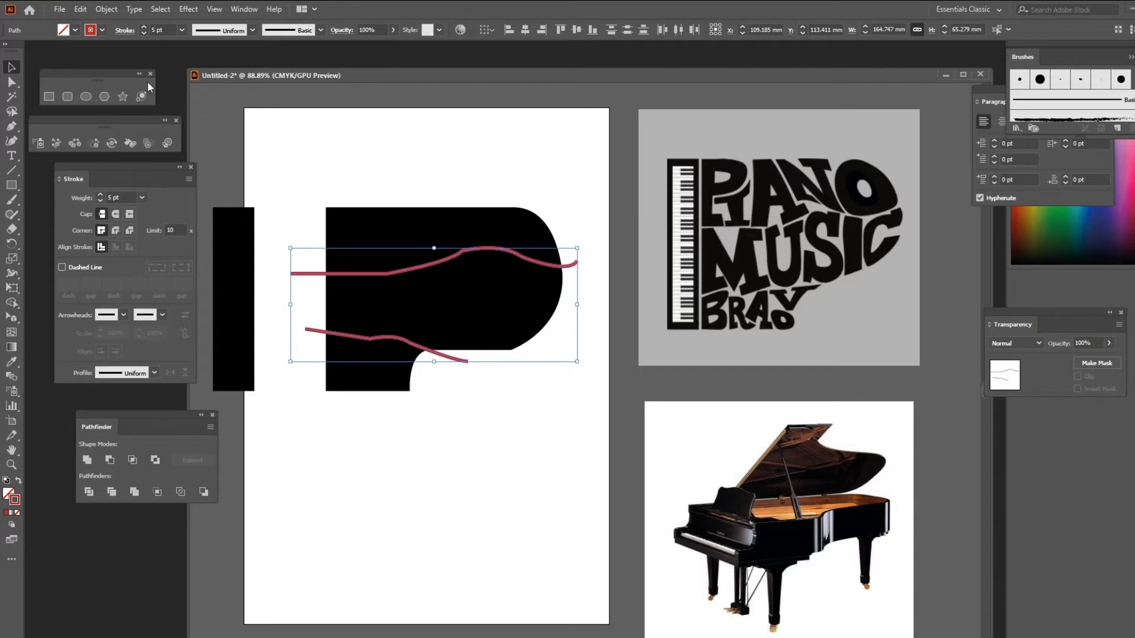
pyautogui.click(109, 10)
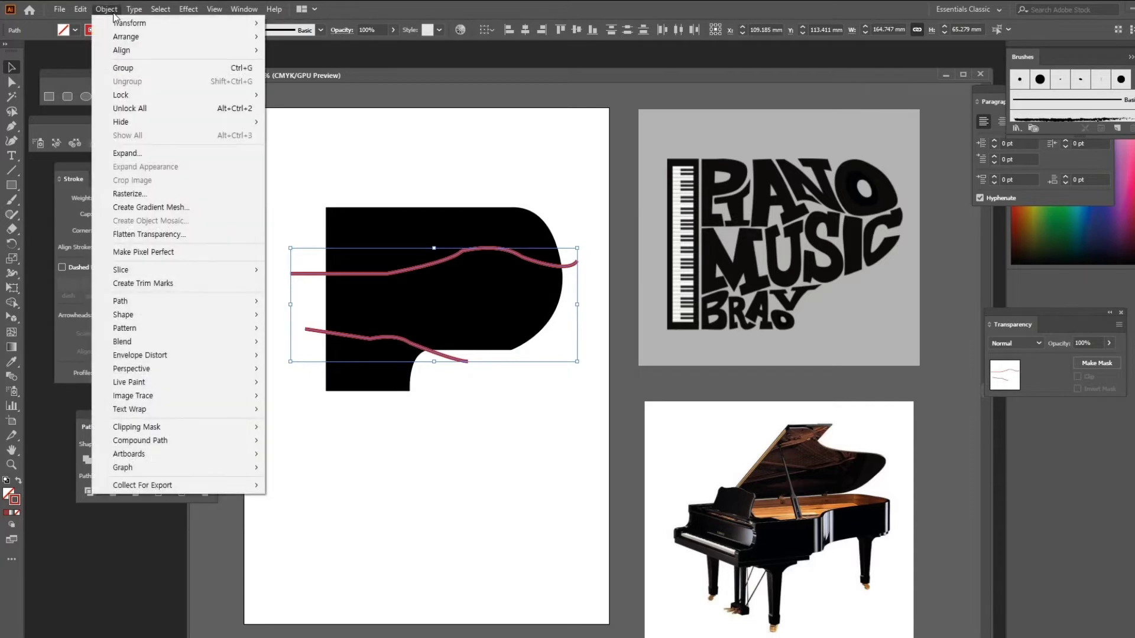
pyautogui.click(128, 153)
pyautogui.click(486, 299)
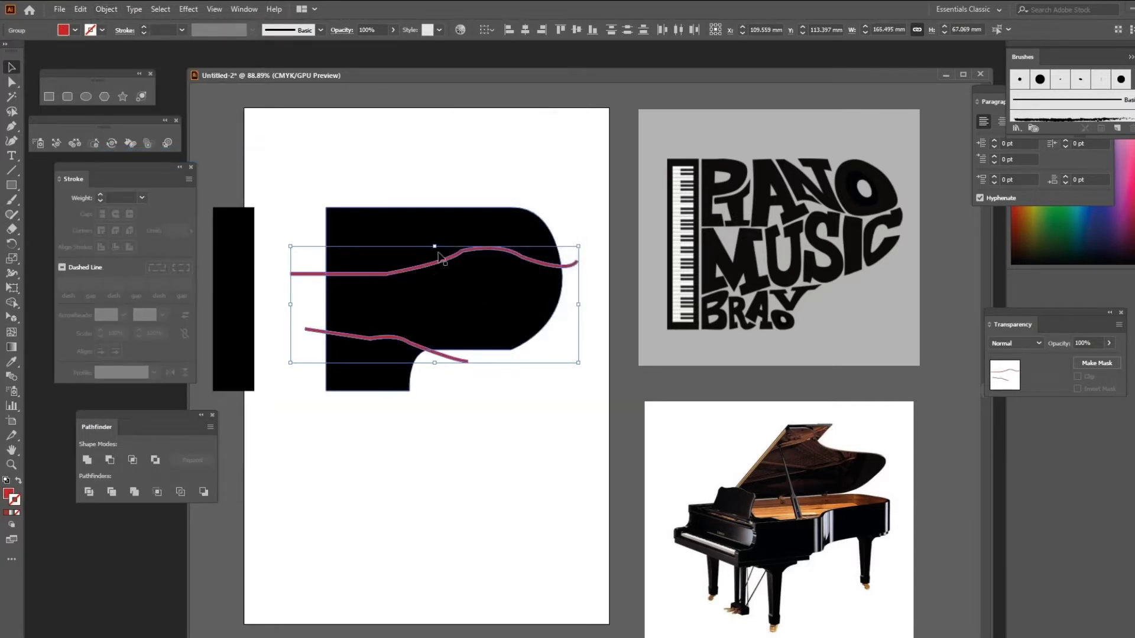
# Cut the upper red wavy strip out of the piano body with Shape Builder, including the ends that stick out on both sides.
pyautogui.click(340, 165)
pyautogui.moveTo(336, 230); pyautogui.dragTo(588, 434)
pyautogui.click(17, 302)
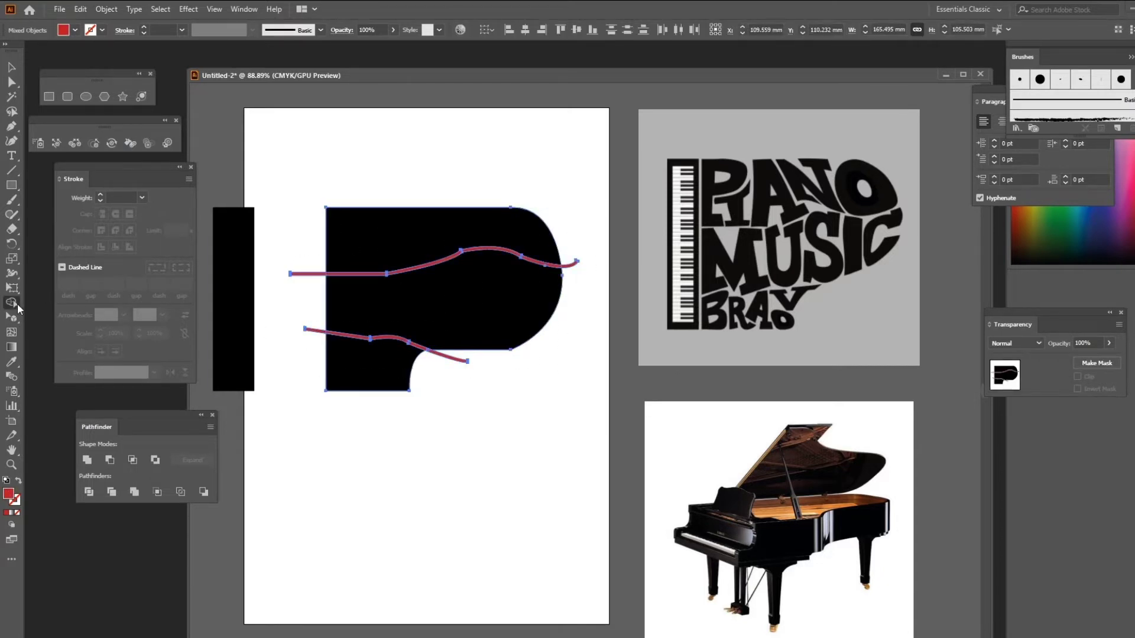
pyautogui.keyDown('alt'); pyautogui.click(313, 275); pyautogui.keyUp('alt')
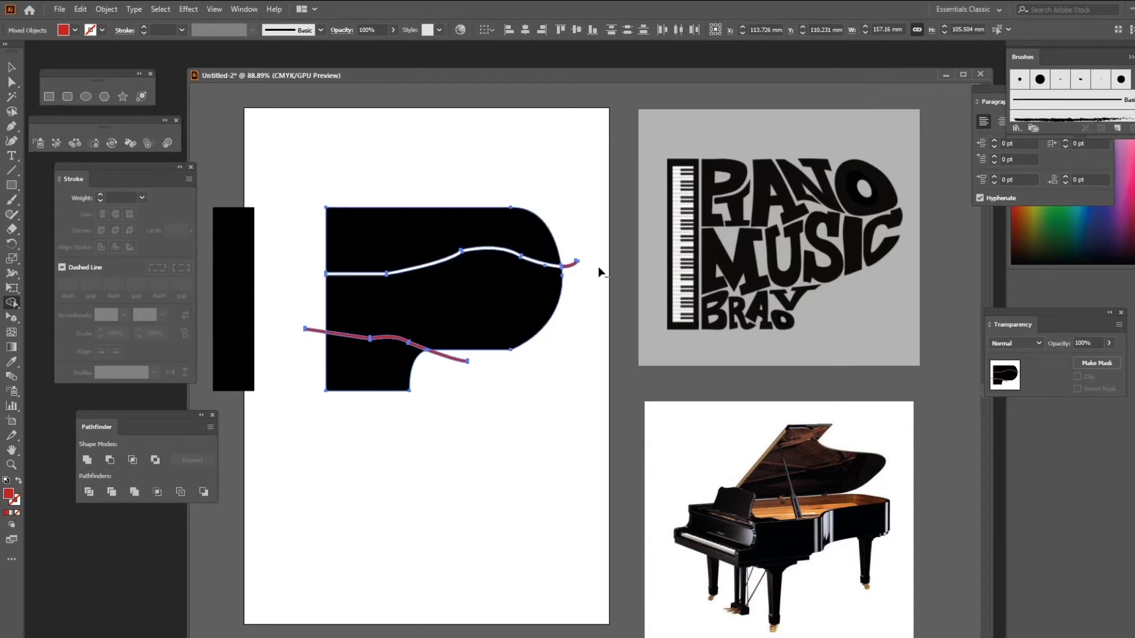
pyautogui.keyDown('alt'); pyautogui.click(573, 263); pyautogui.keyUp('alt')
# Remove the lower red wavy strip and the leftover sliver at the step's inner corner with Shape Builder.
pyautogui.keyDown('alt'); pyautogui.click(461, 358); pyautogui.keyUp('alt')
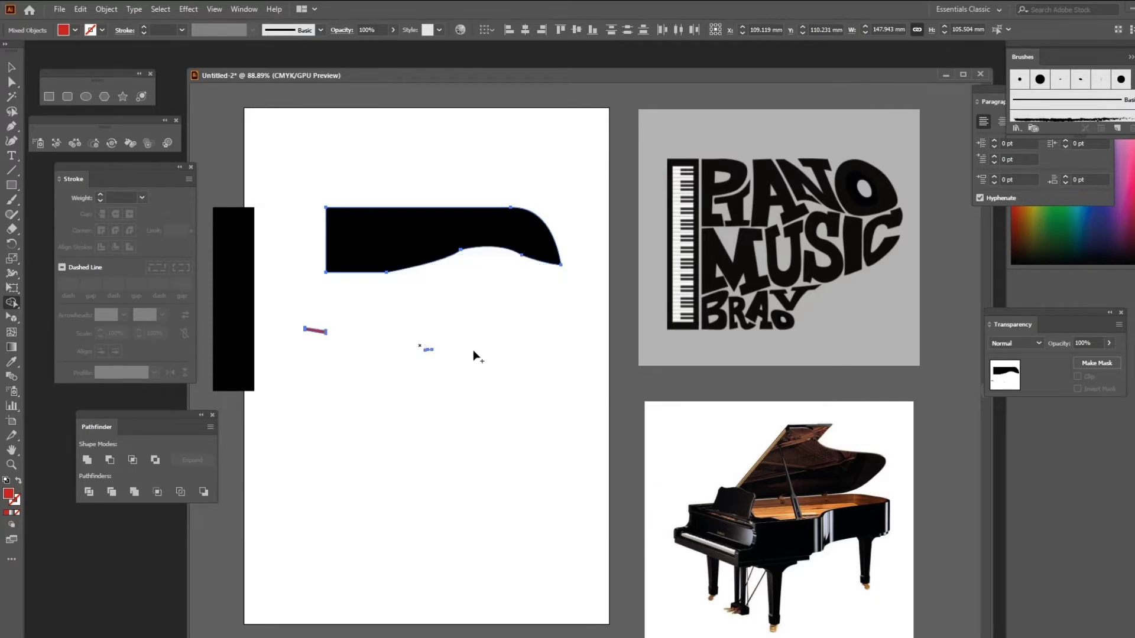
pyautogui.hotkey('ctrl', '+')
pyautogui.hotkey('ctrl', '+')
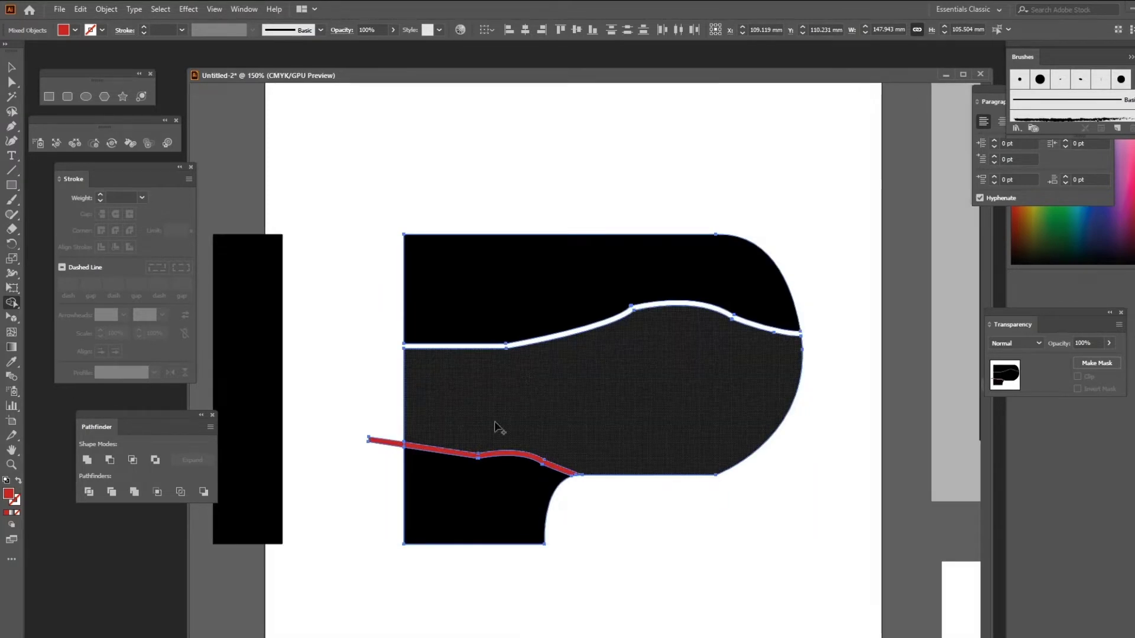
pyautogui.keyDown('alt'); pyautogui.click(385, 442); pyautogui.keyUp('alt')
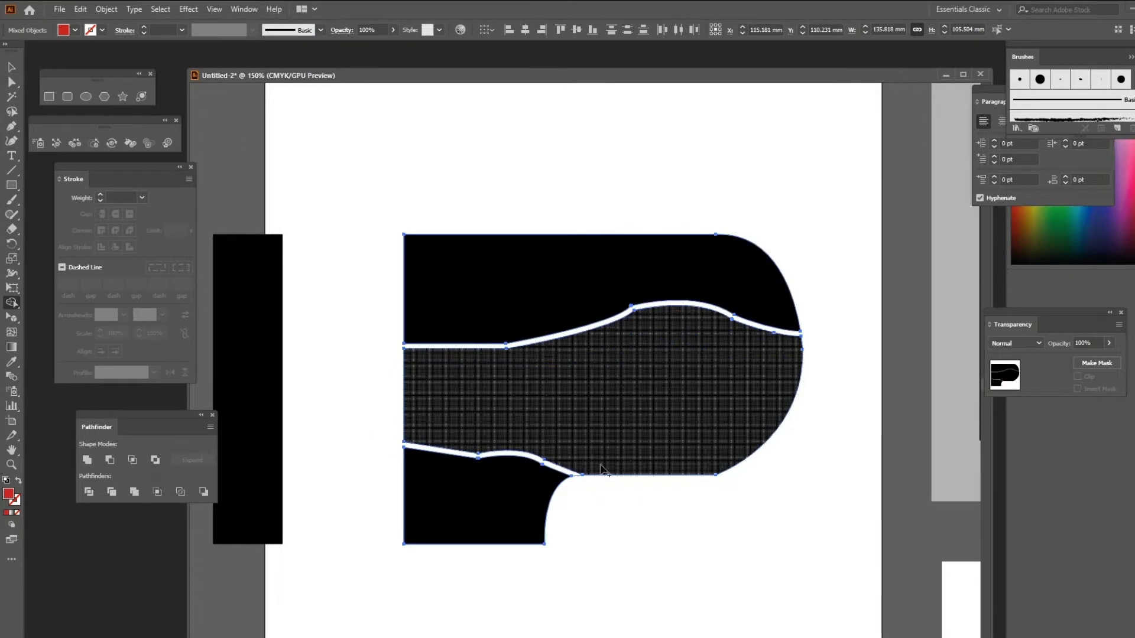
pyautogui.keyDown('alt'); pyautogui.click(573, 475); pyautogui.keyUp('alt')
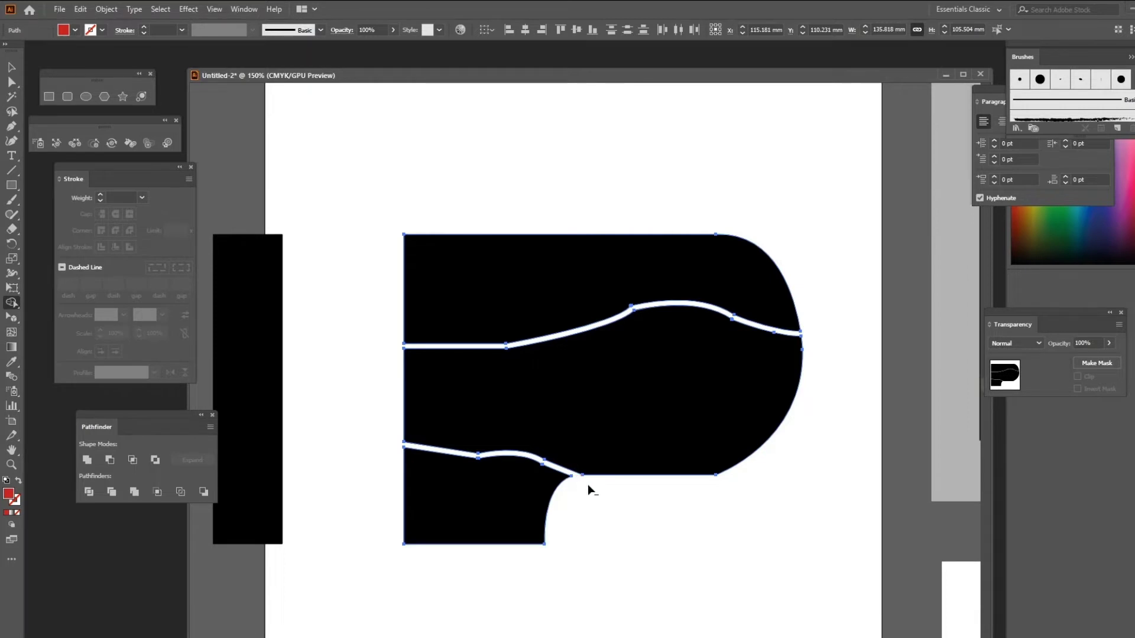
# Check that the upper, middle and lower sections of the piano body can each be selected separately.
pyautogui.click(11, 67)
pyautogui.click(771, 446)
pyautogui.click(786, 368)
pyautogui.click(813, 285)
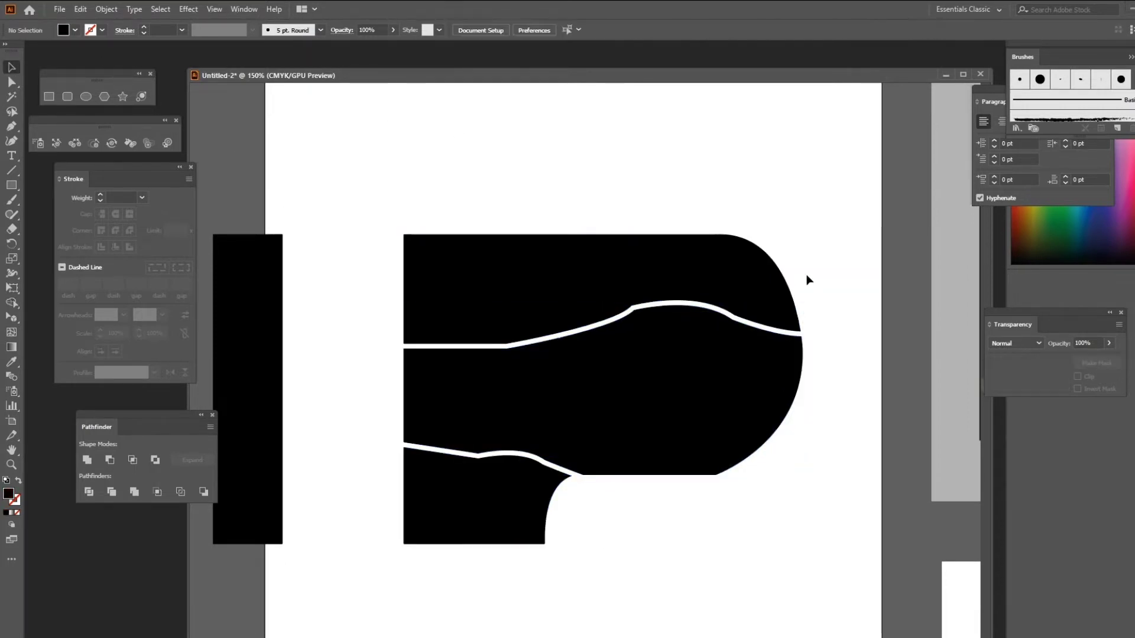
pyautogui.click(784, 356)
pyautogui.click(767, 278)
pyautogui.click(524, 501)
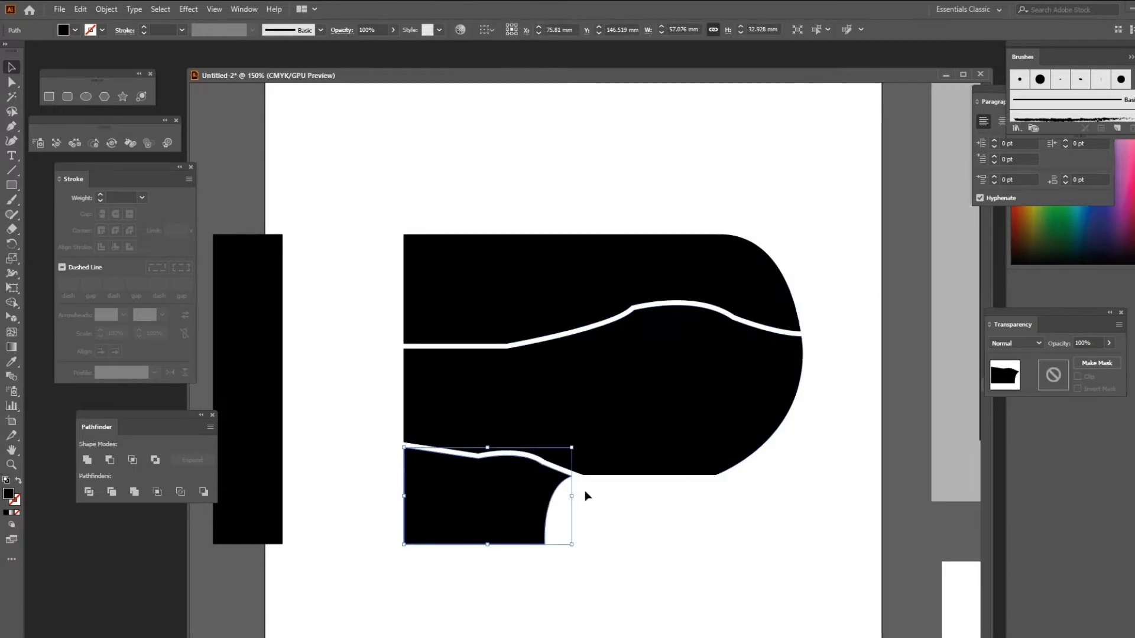
pyautogui.click(583, 495)
# Add the text PIANO below the piano shape and enlarge it to about 81 pt.
pyautogui.moveTo(797, 504); pyautogui.dragTo(734, 448)
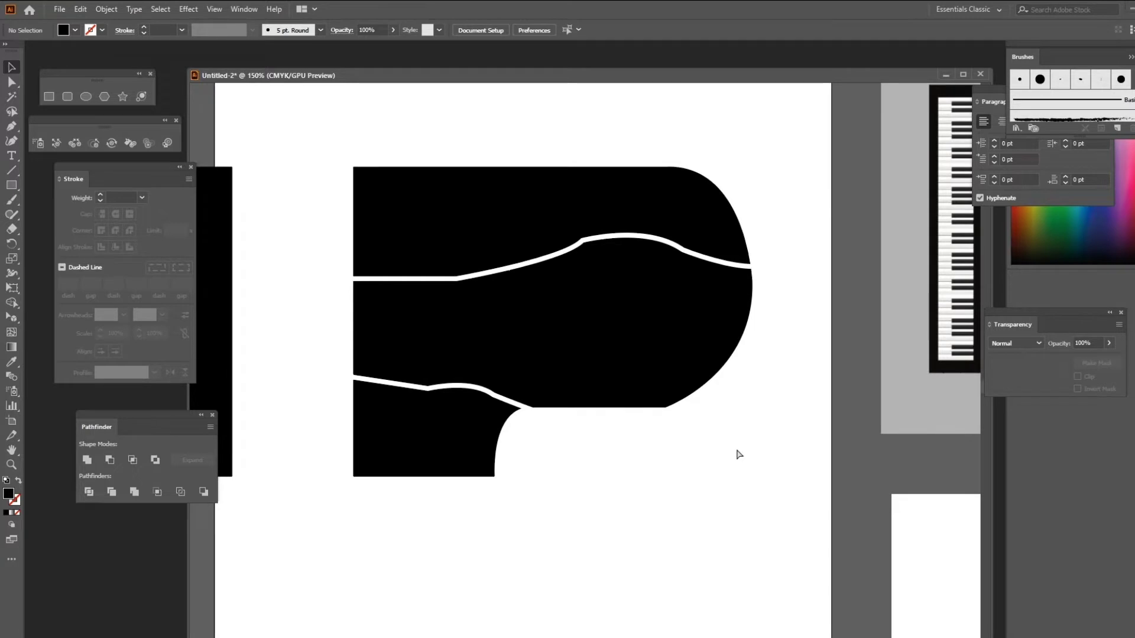
pyautogui.hotkey('ctrl', '-')
pyautogui.moveTo(673, 461); pyautogui.dragTo(552, 372)
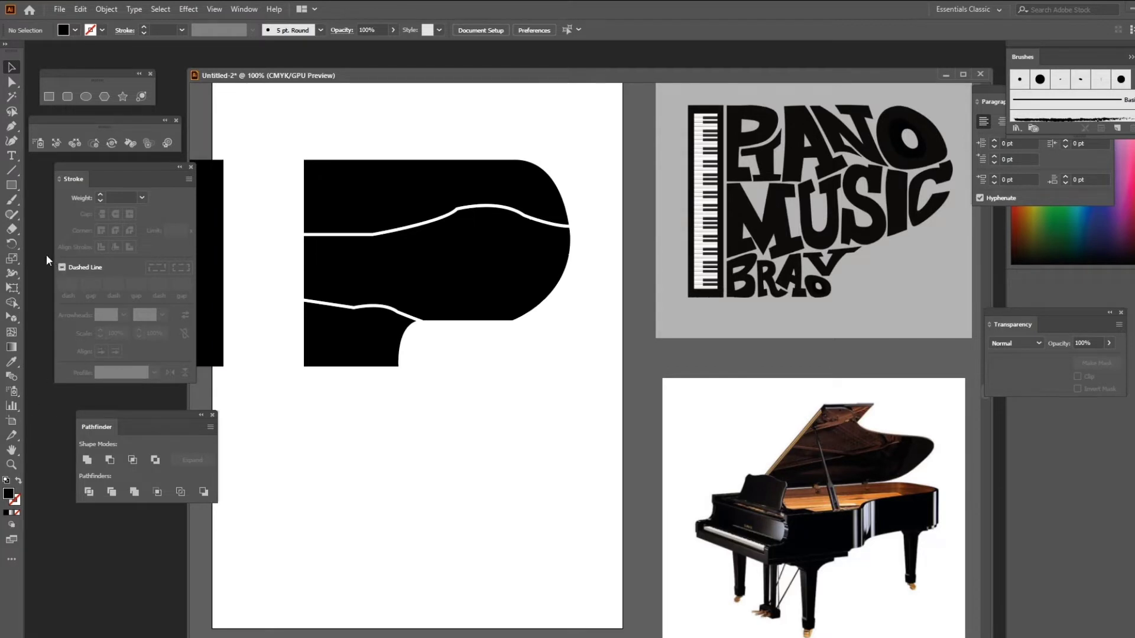
pyautogui.click(11, 156)
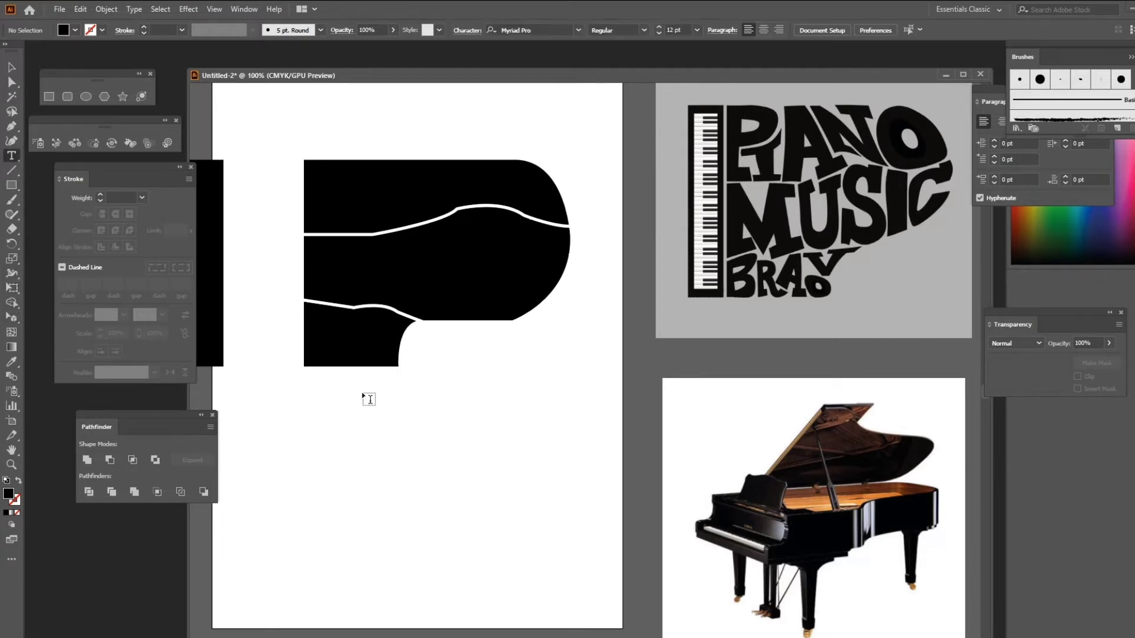
pyautogui.click(348, 451)
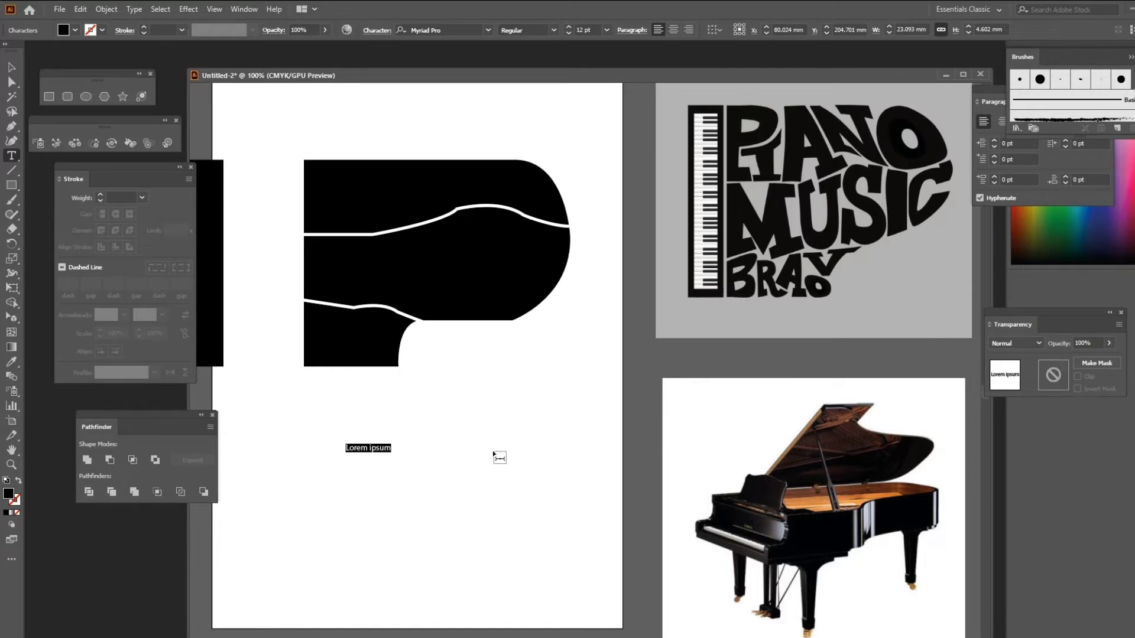
pyautogui.write('P')
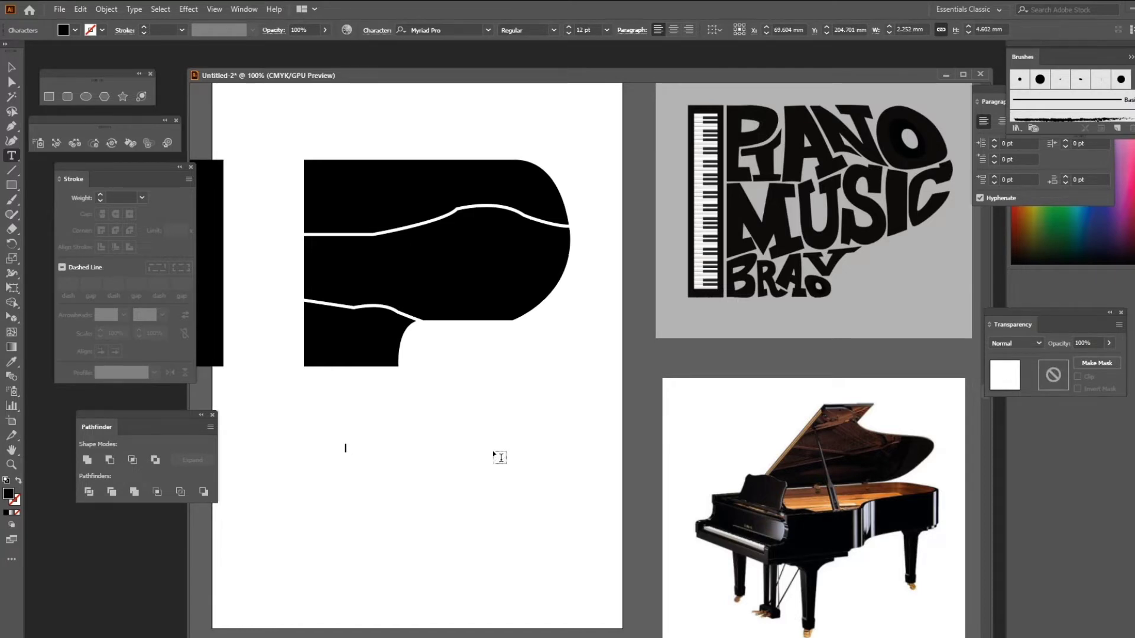
pyautogui.write('IANO')
pyautogui.click(11, 67)
pyautogui.moveTo(372, 441); pyautogui.dragTo(499, 392)
# Add the text MUSIC in capitals below PIANO and enlarge it to about 83 pt.
pyautogui.click(11, 155)
pyautogui.click(311, 506)
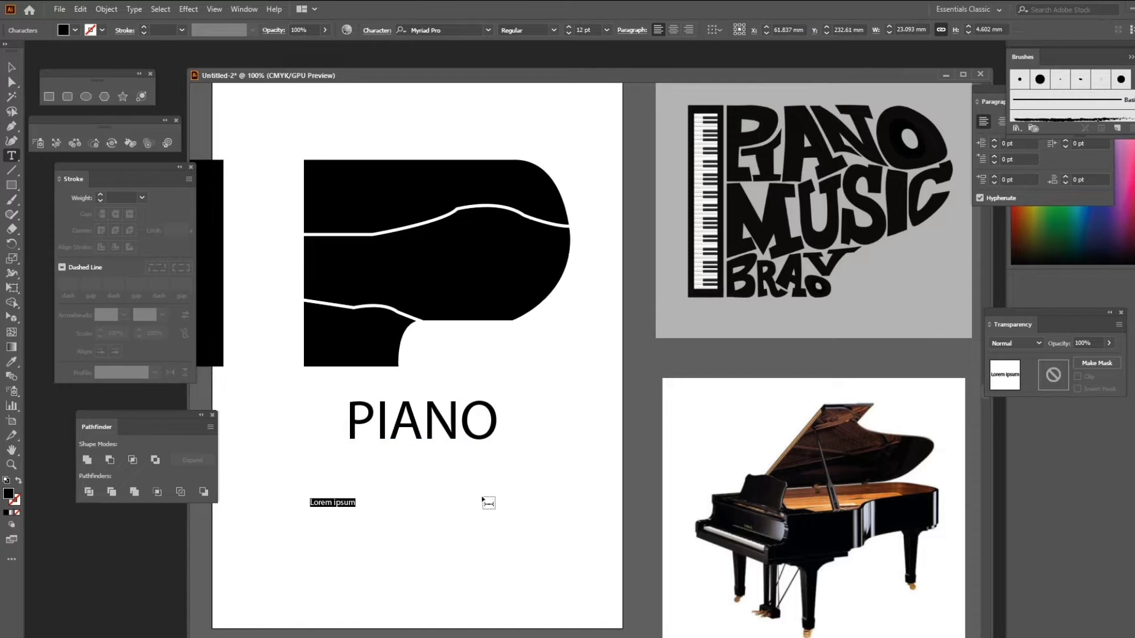
pyautogui.write('Music')
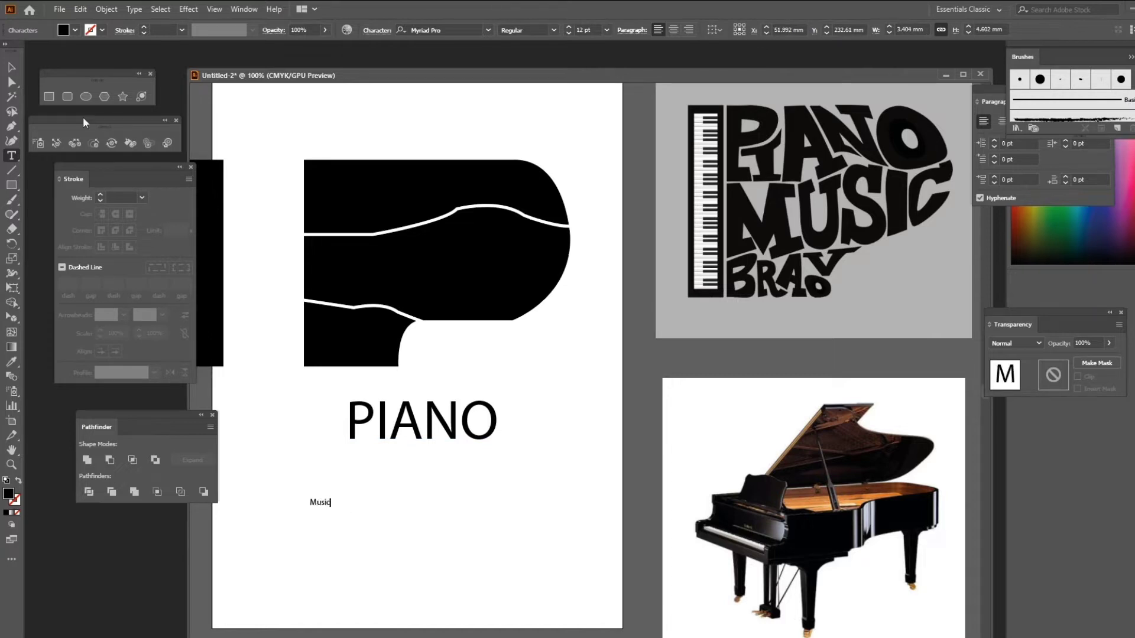
pyautogui.moveTo(315, 502); pyautogui.dragTo(398, 504)
pyautogui.write('USIC')
pyautogui.press('Escape')
pyautogui.moveTo(333, 496); pyautogui.dragTo(471, 463)
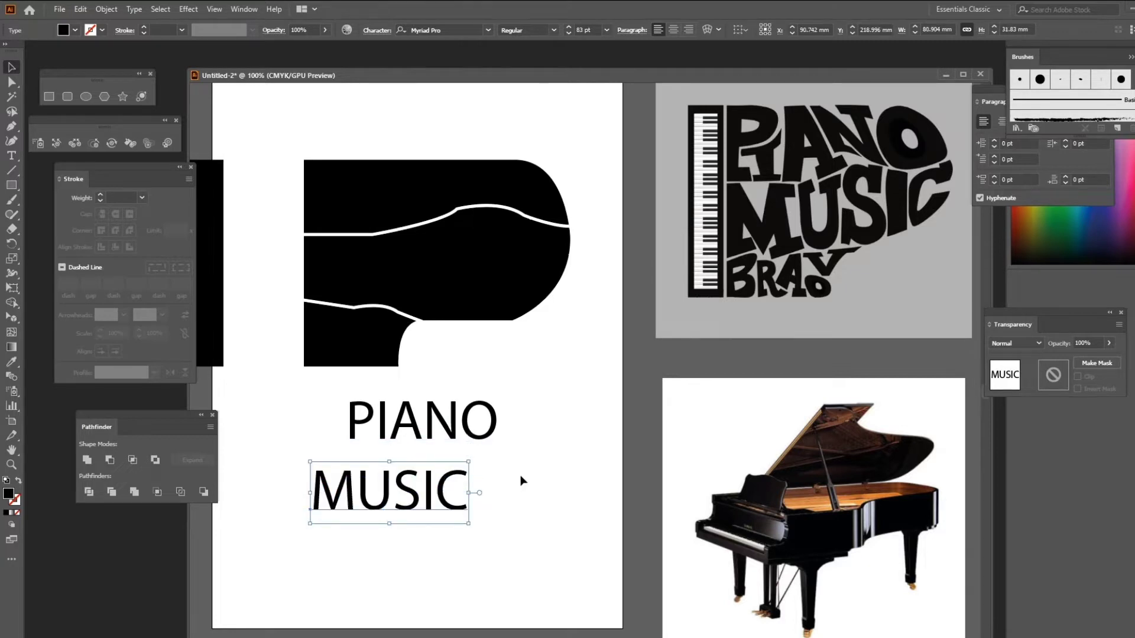
pyautogui.click(519, 476)
# Add the text BRAVO below MUSIC and enlarge it to a size smaller than the other two words.
pyautogui.scroll(-2, 517, 472)
pyautogui.press('t')
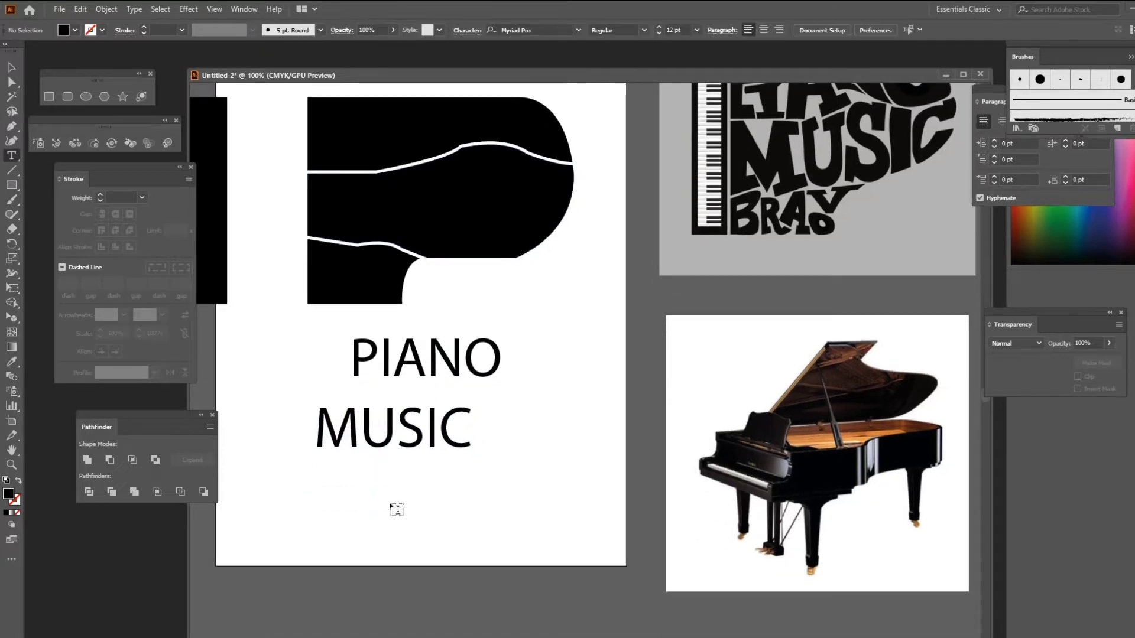
pyautogui.click(367, 501)
pyautogui.write('BR')
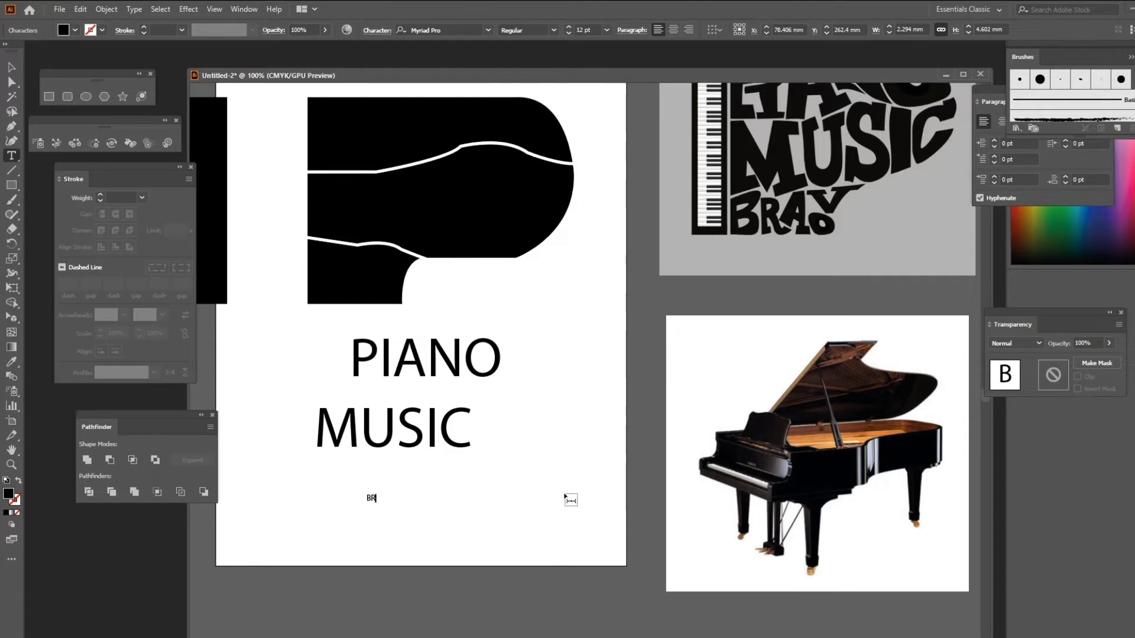
pyautogui.write('AVO')
pyautogui.click(13, 69)
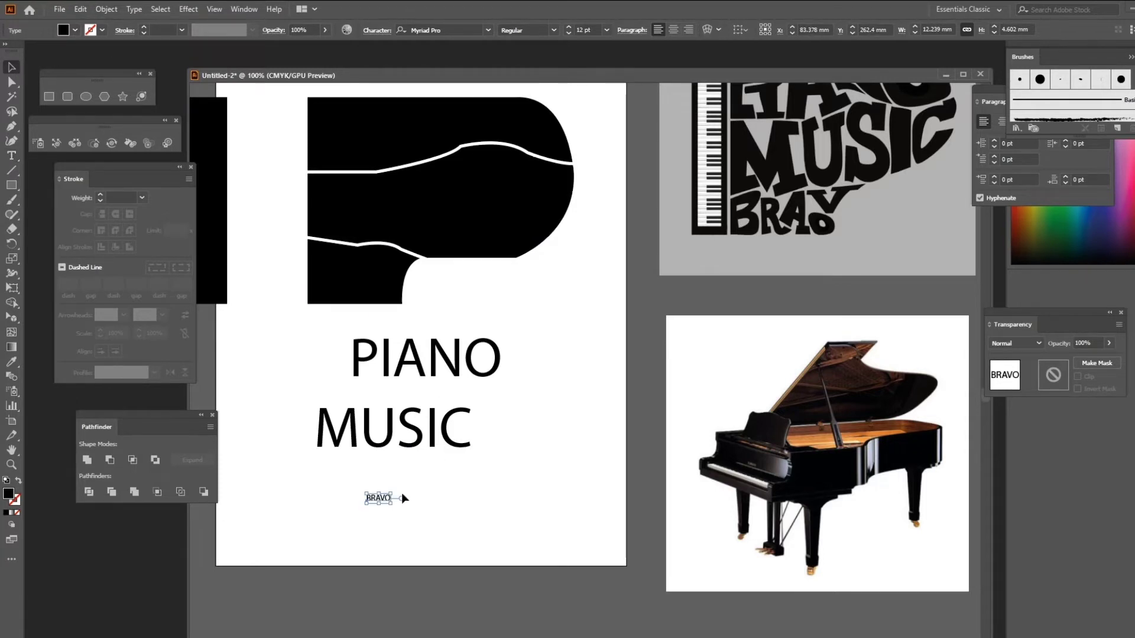
pyautogui.moveTo(391, 494); pyautogui.dragTo(456, 443)
pyautogui.click(552, 352)
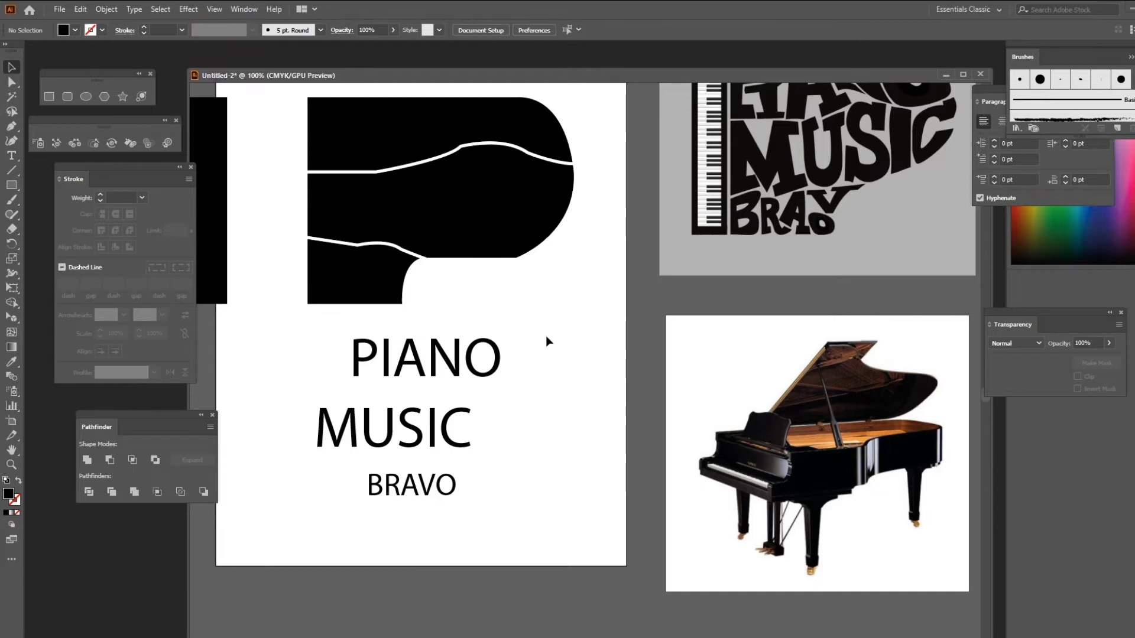
# Bring the upper section of the piano body to the front.
pyautogui.scroll(1, 576, 313)
pyautogui.click(480, 155)
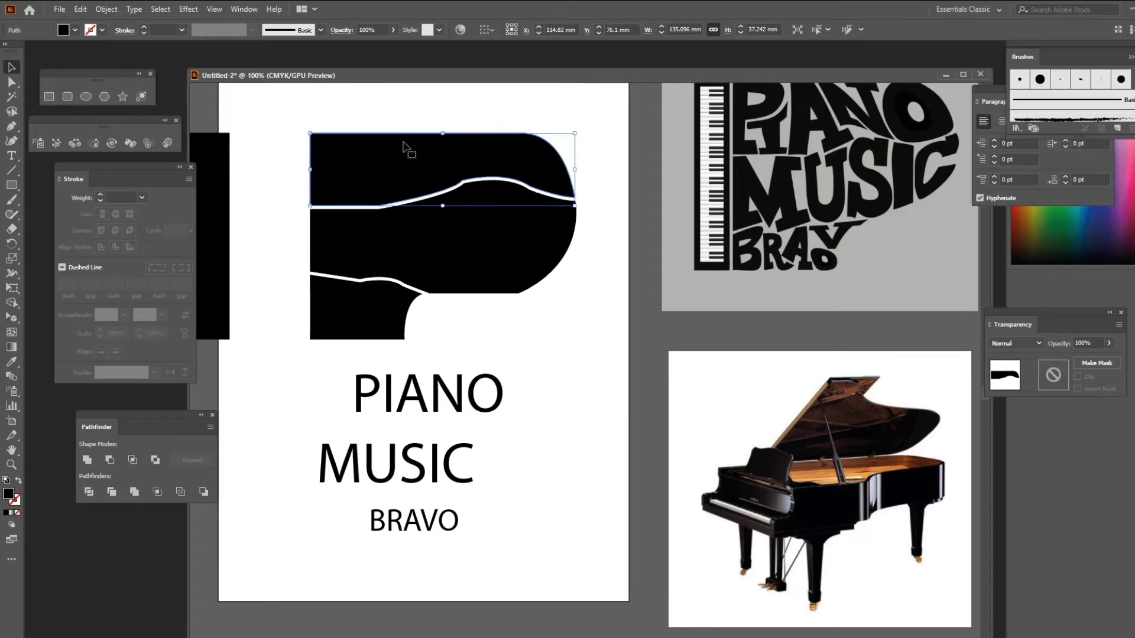
pyautogui.rightClick(417, 145)
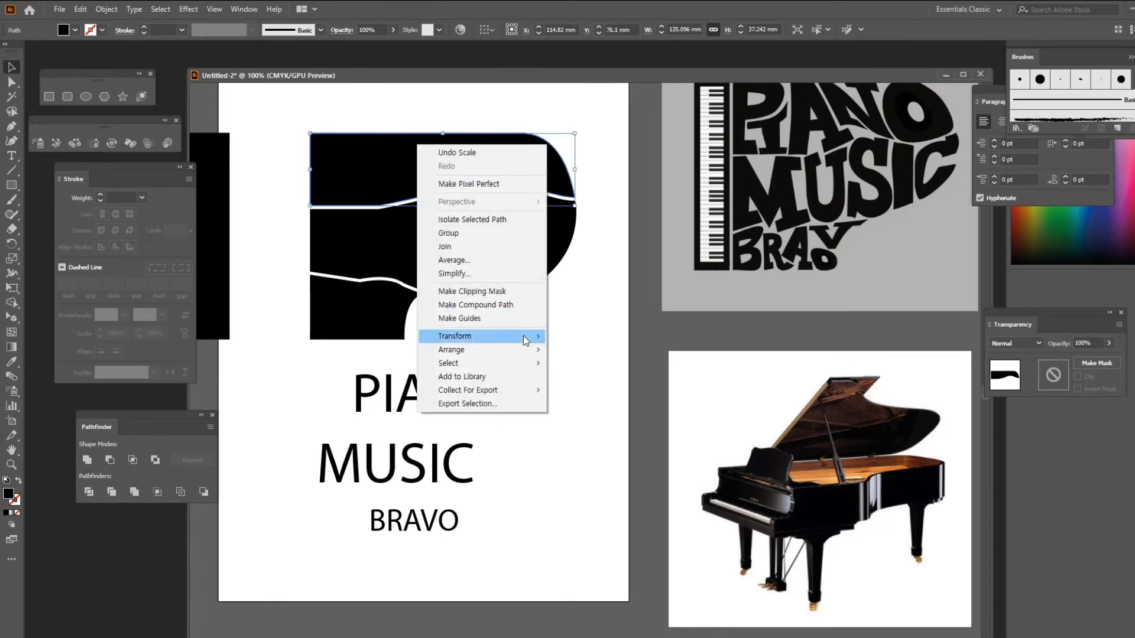
pyautogui.moveTo(516, 350)
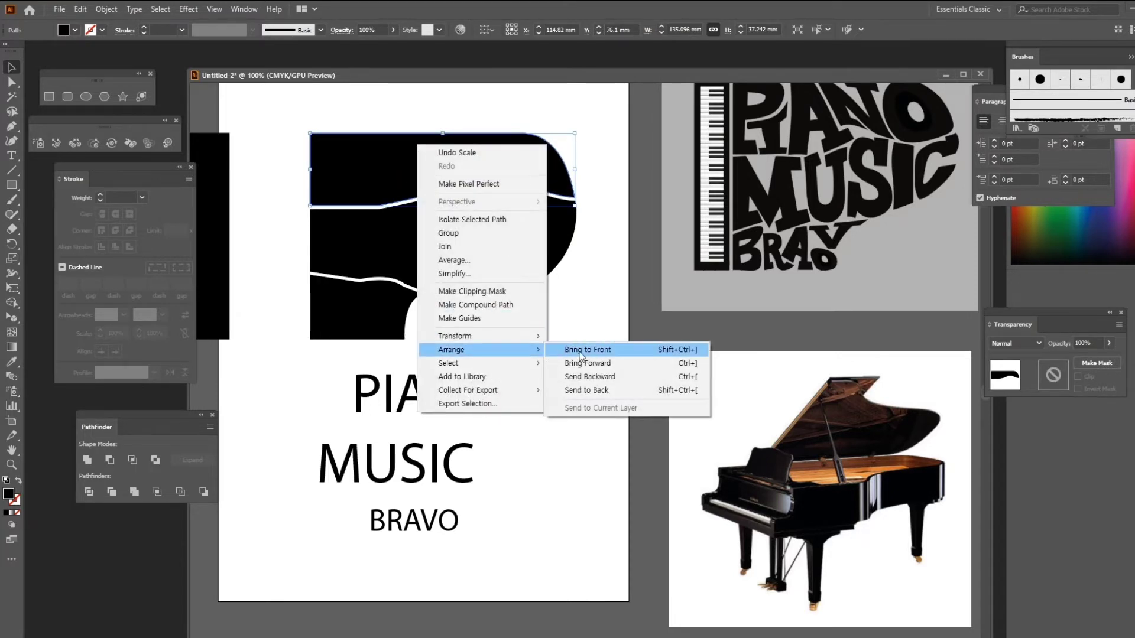
pyautogui.click(619, 353)
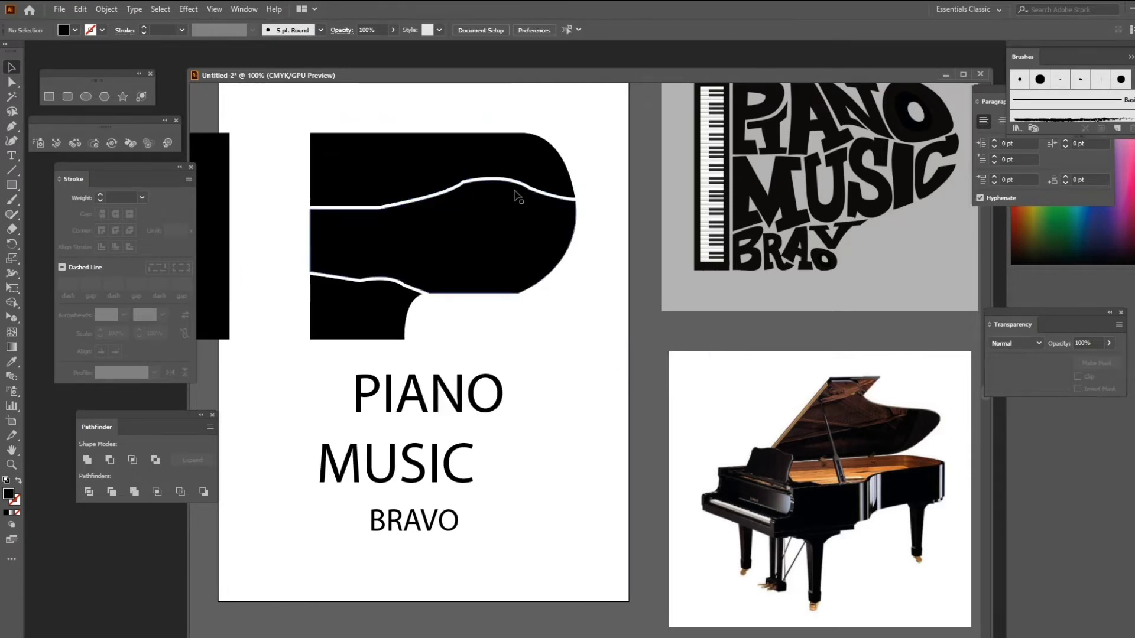
# Warp the word PIANO into the upper section using Envelope Distort with the top object.
pyautogui.click(476, 387)
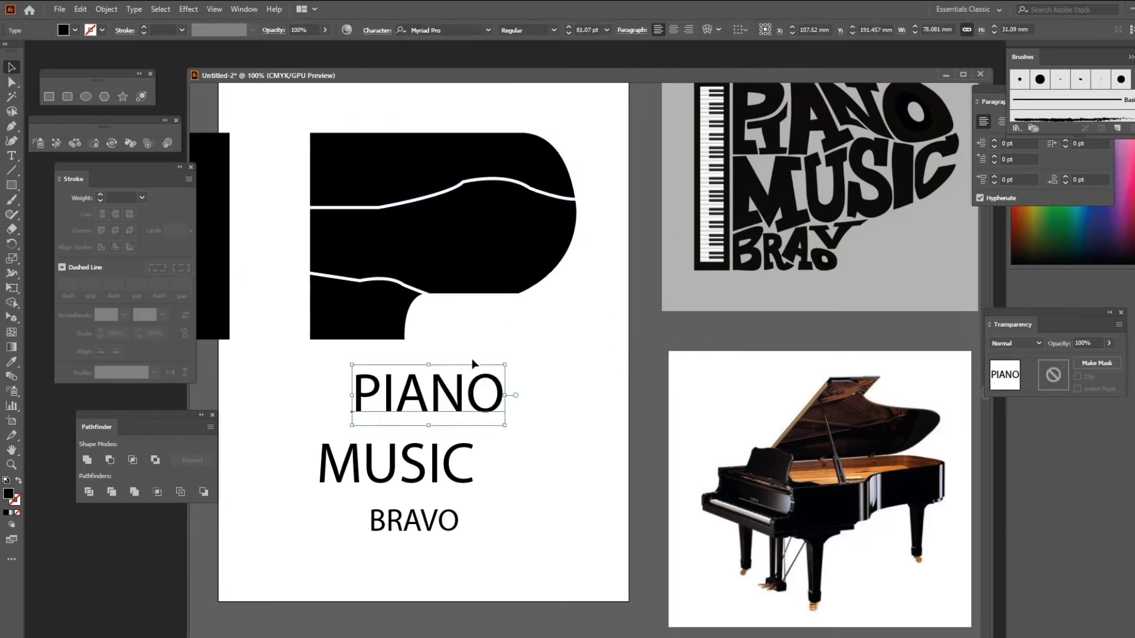
pyautogui.click(448, 176)
pyautogui.keyDown('shift'); pyautogui.click(466, 393); pyautogui.keyUp('shift')
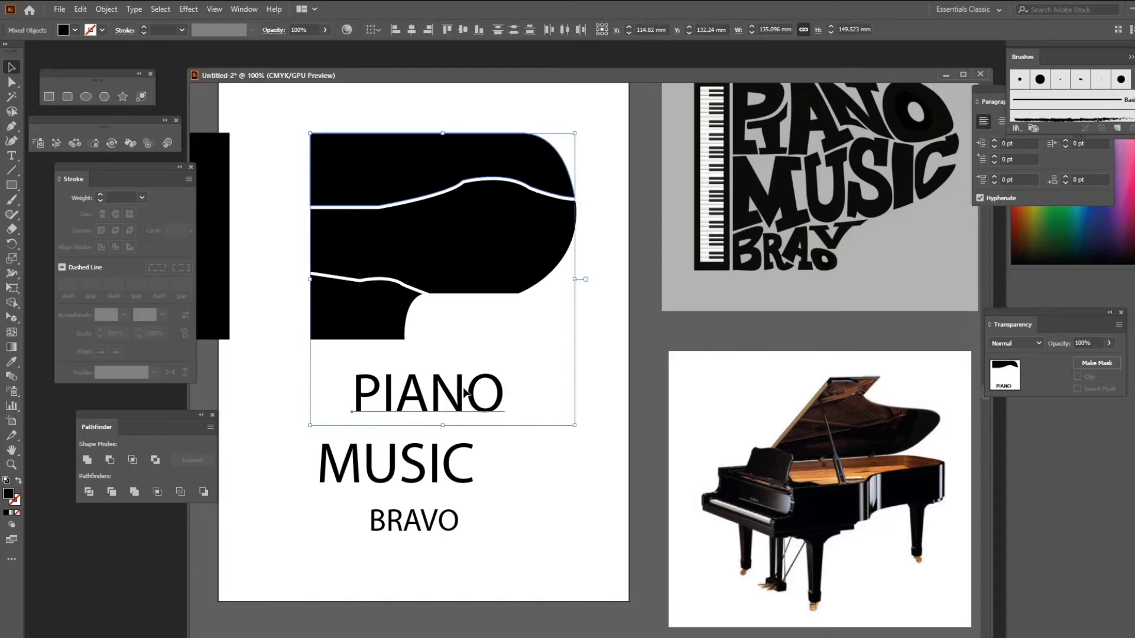
pyautogui.click(107, 9)
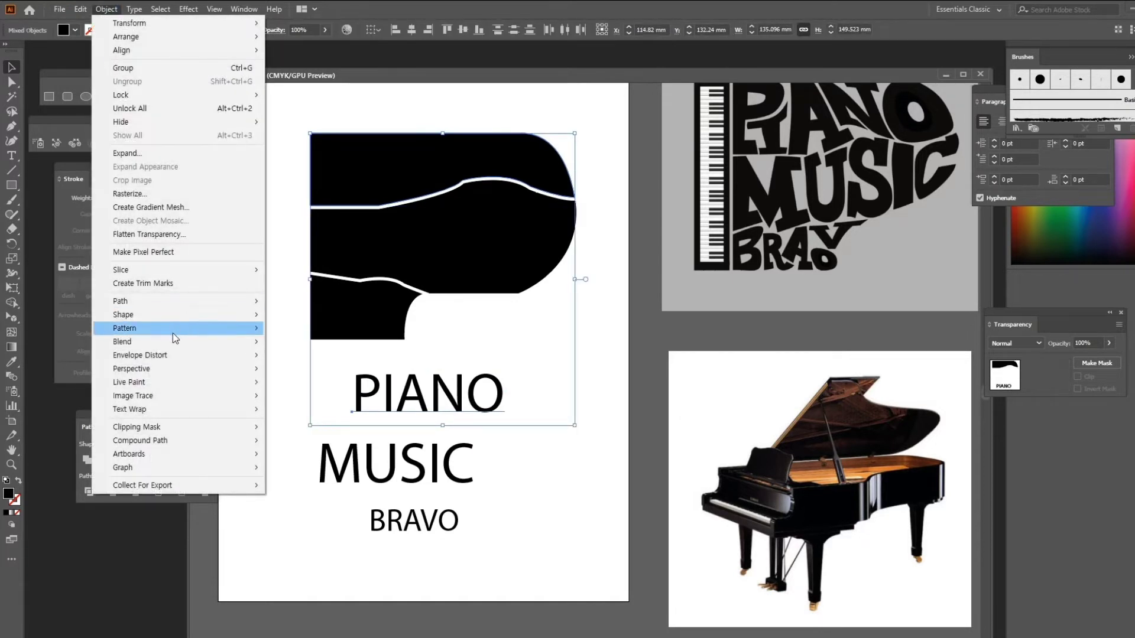
pyautogui.moveTo(174, 356)
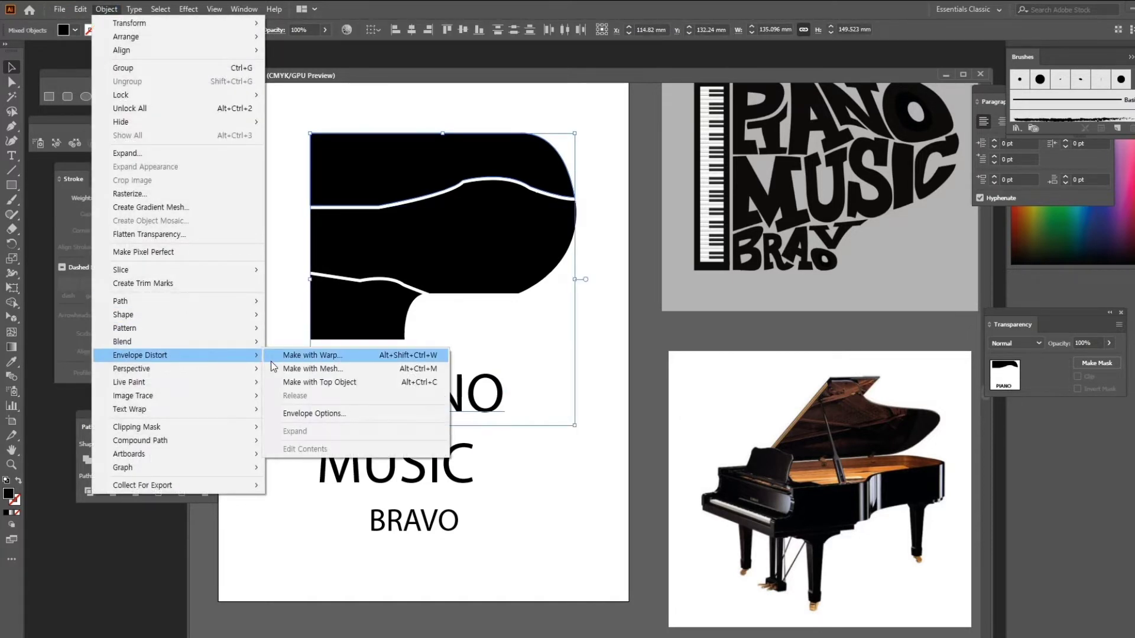
pyautogui.click(345, 386)
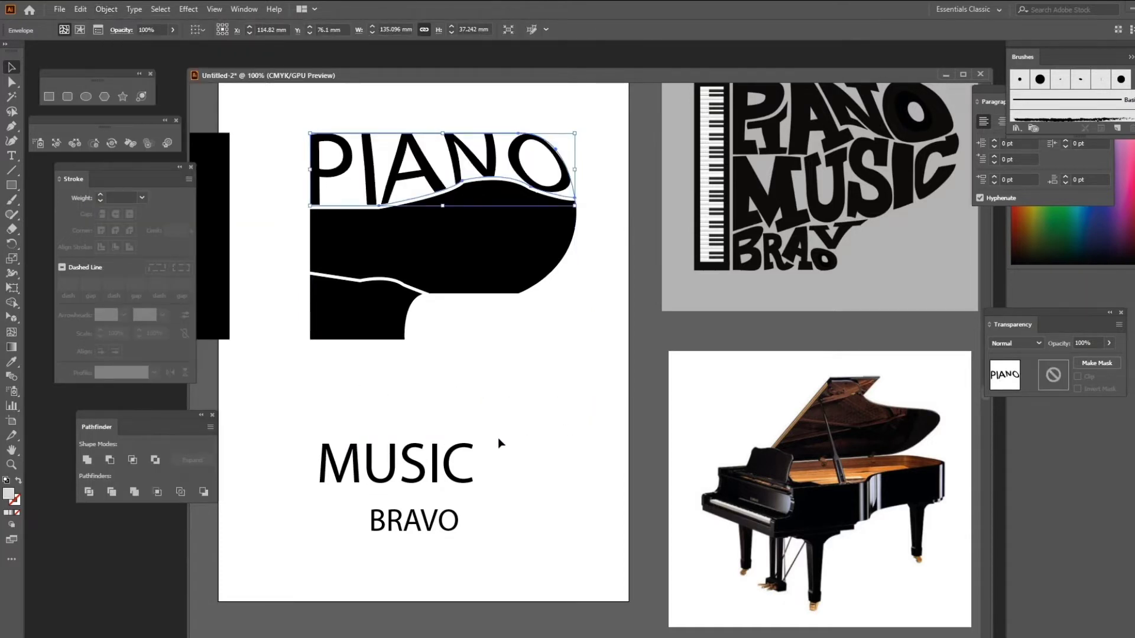
# Bring the middle section of the piano body to the front.
pyautogui.click(507, 246)
pyautogui.press('a')
pyautogui.press('v')
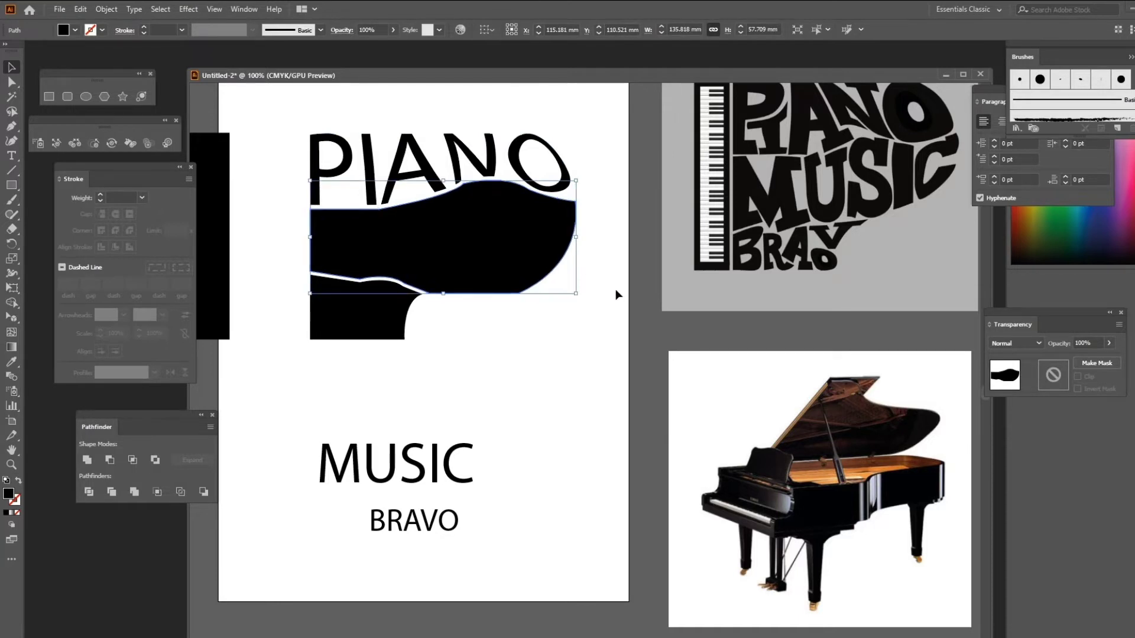
pyautogui.rightClick(449, 239)
pyautogui.moveTo(534, 454)
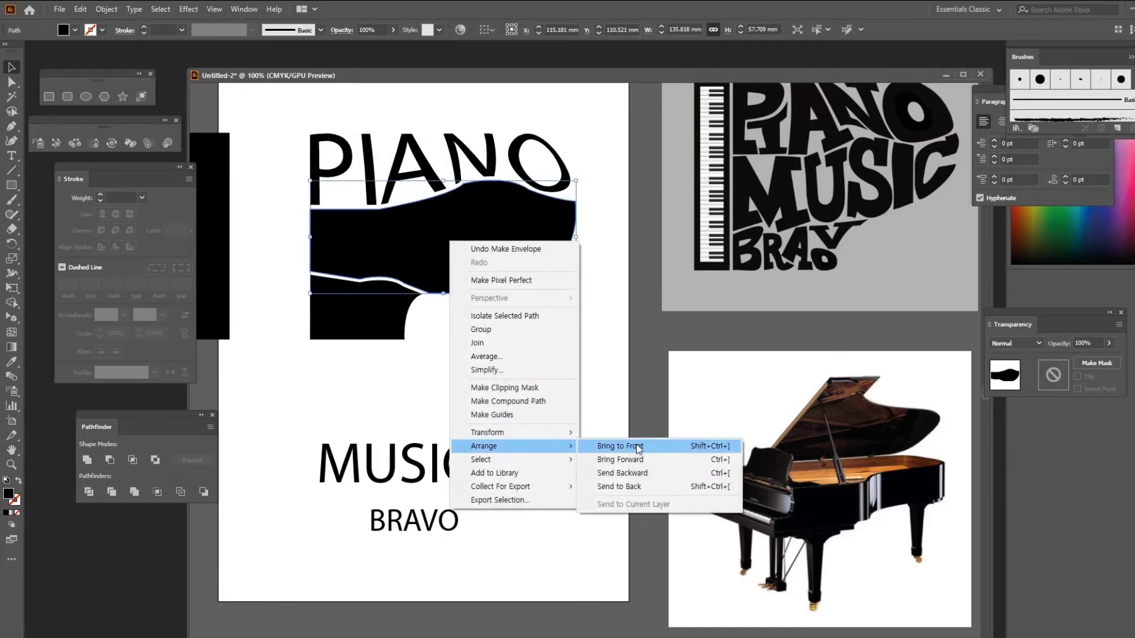
pyautogui.click(640, 447)
pyautogui.click(593, 388)
# Warp the word MUSIC into the middle section using Envelope Distort with the top object.
pyautogui.click(511, 231)
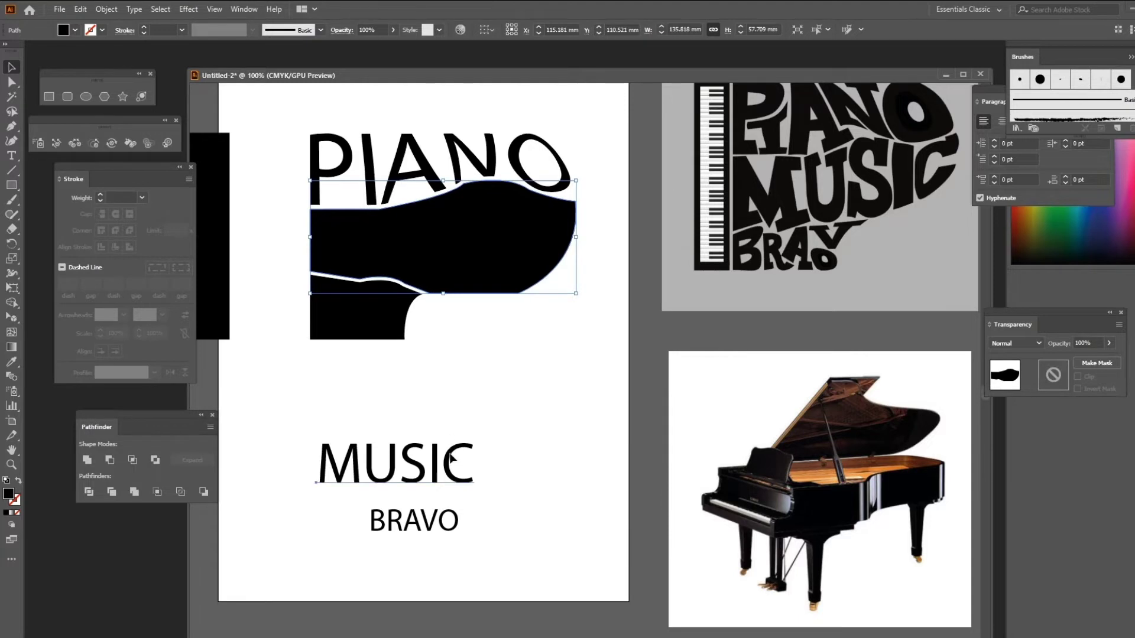
pyautogui.keyDown('shift'); pyautogui.click(455, 459); pyautogui.keyUp('shift')
pyautogui.click(108, 10)
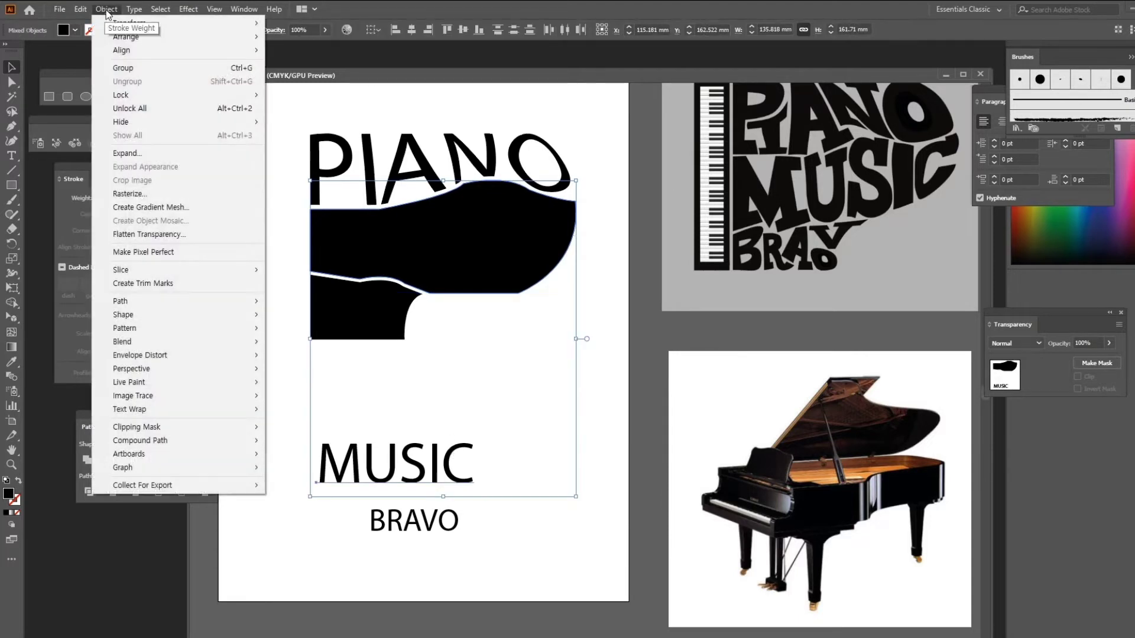
pyautogui.moveTo(165, 355)
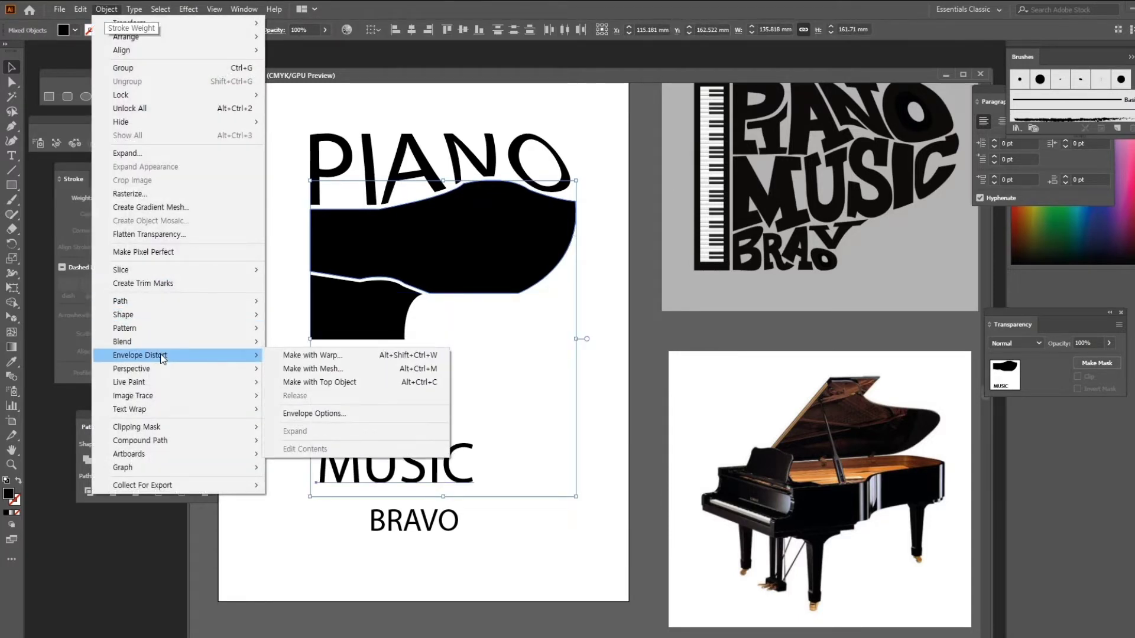
pyautogui.click(345, 386)
pyautogui.click(542, 381)
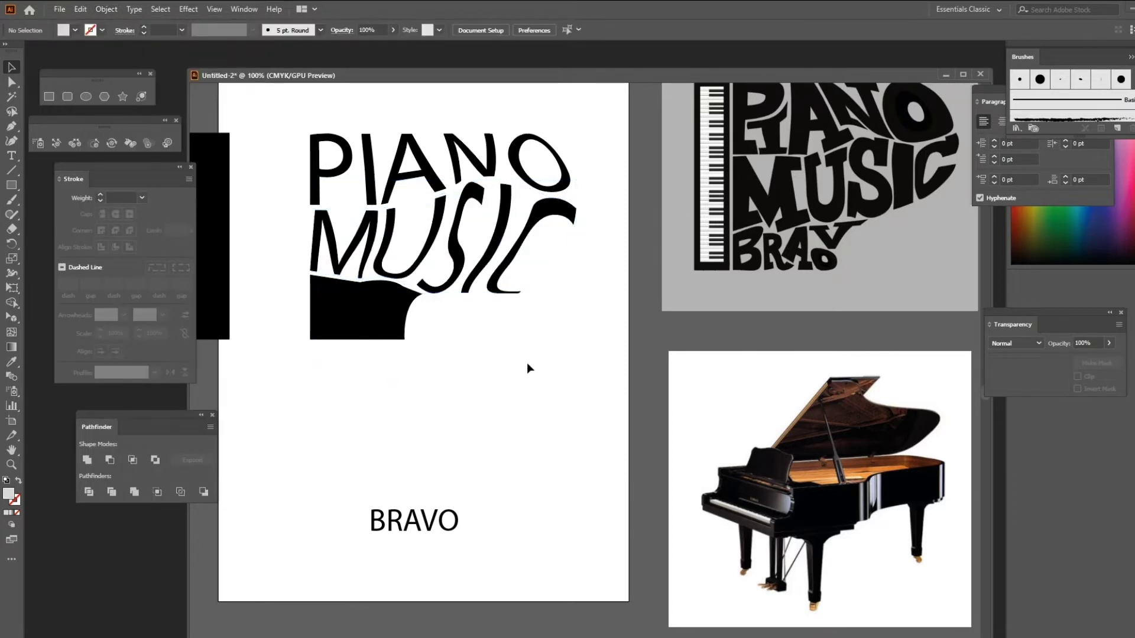
# Bring the lower section of the piano body to the front.
pyautogui.rightClick(366, 304)
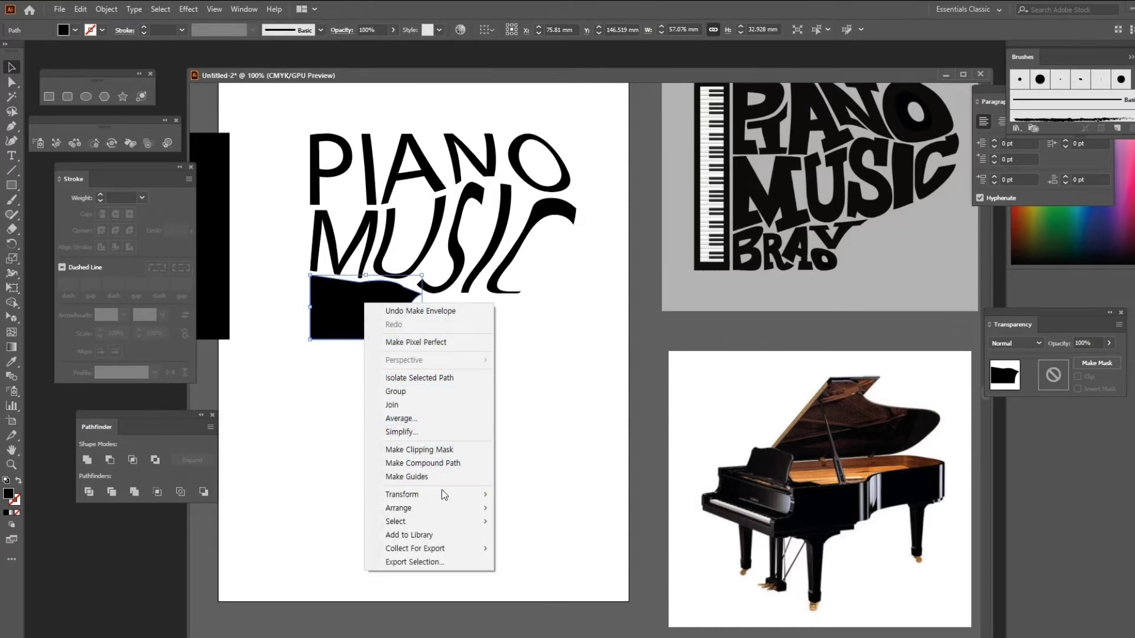
pyautogui.moveTo(441, 507)
pyautogui.click(572, 508)
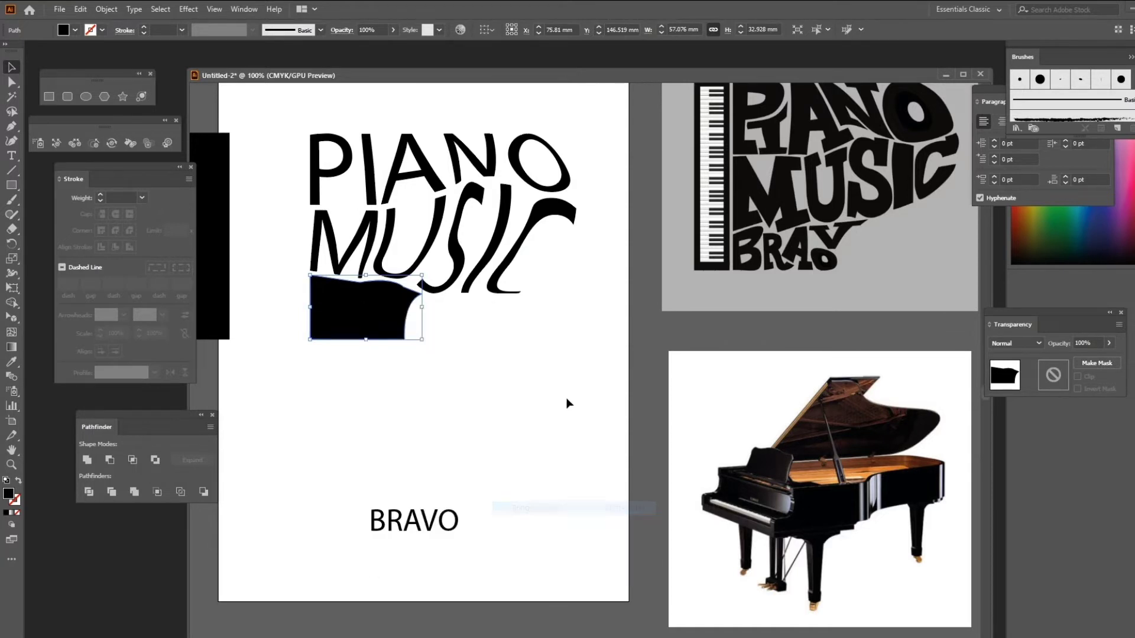
# Warp the word BRAVO into the lower section using Envelope Distort with the top object.
pyautogui.keyDown('shift'); pyautogui.click(459, 519); pyautogui.keyUp('shift')
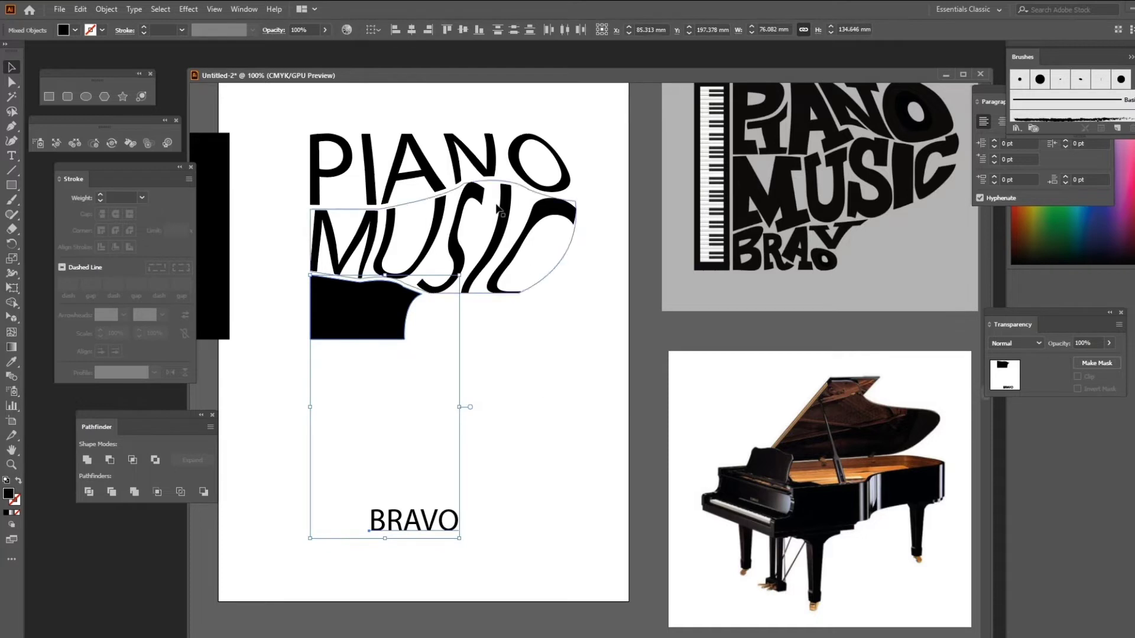
pyautogui.click(107, 9)
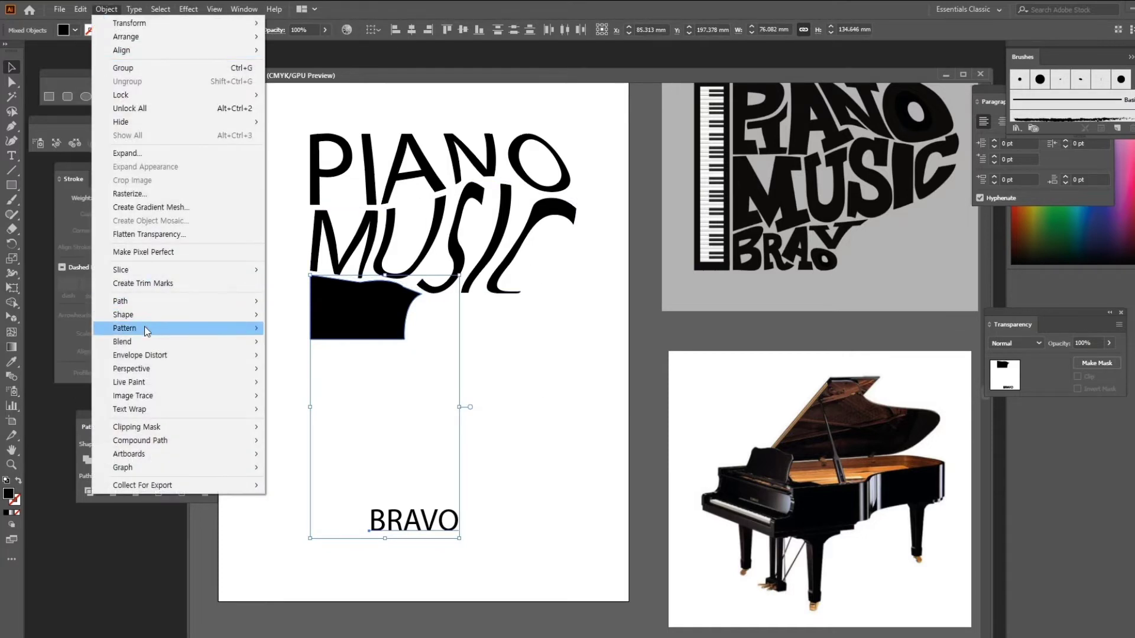
pyautogui.moveTo(143, 354)
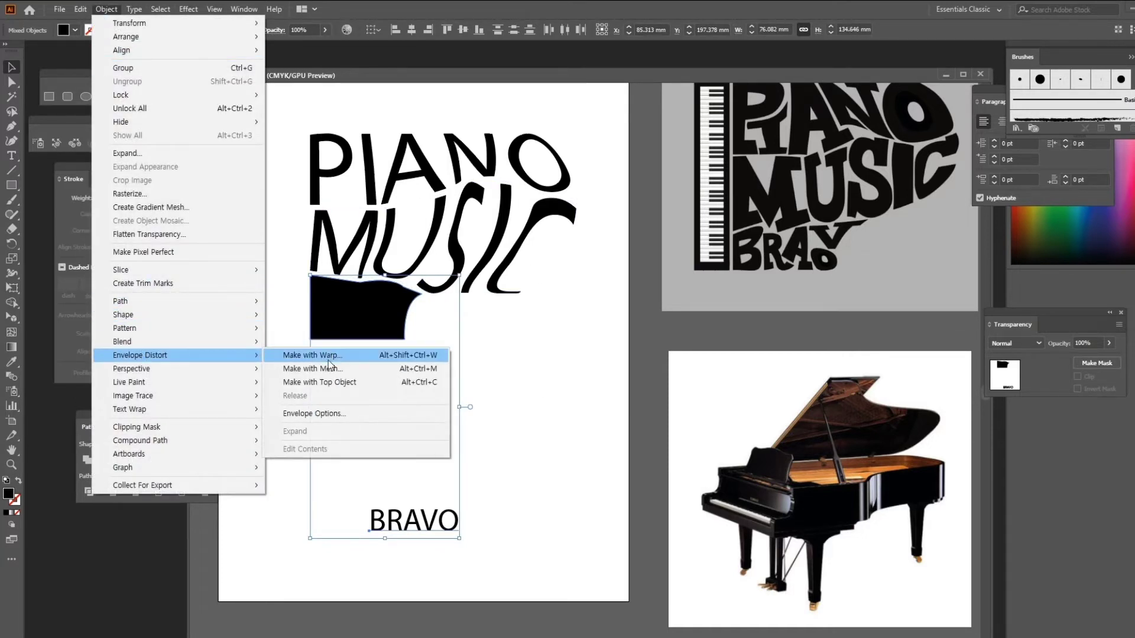
pyautogui.click(354, 382)
pyautogui.click(579, 405)
# Expand the warped word PIANO into editable letter shapes.
pyautogui.moveTo(498, 389); pyautogui.dragTo(587, 432)
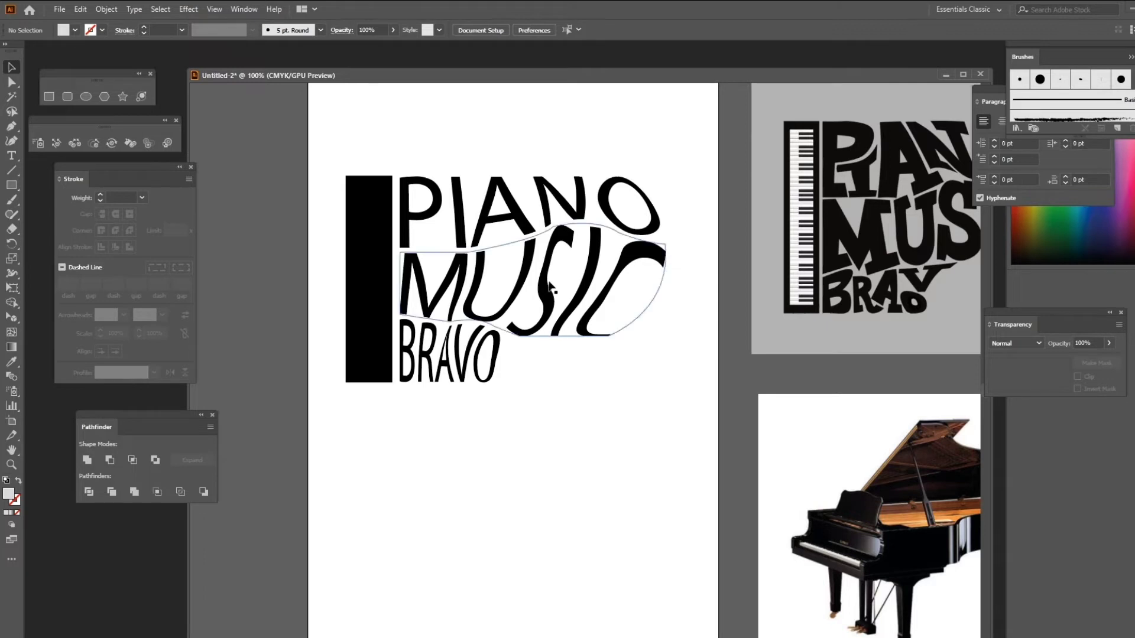
pyautogui.click(507, 228)
pyautogui.hotkey('ctrl', '=')
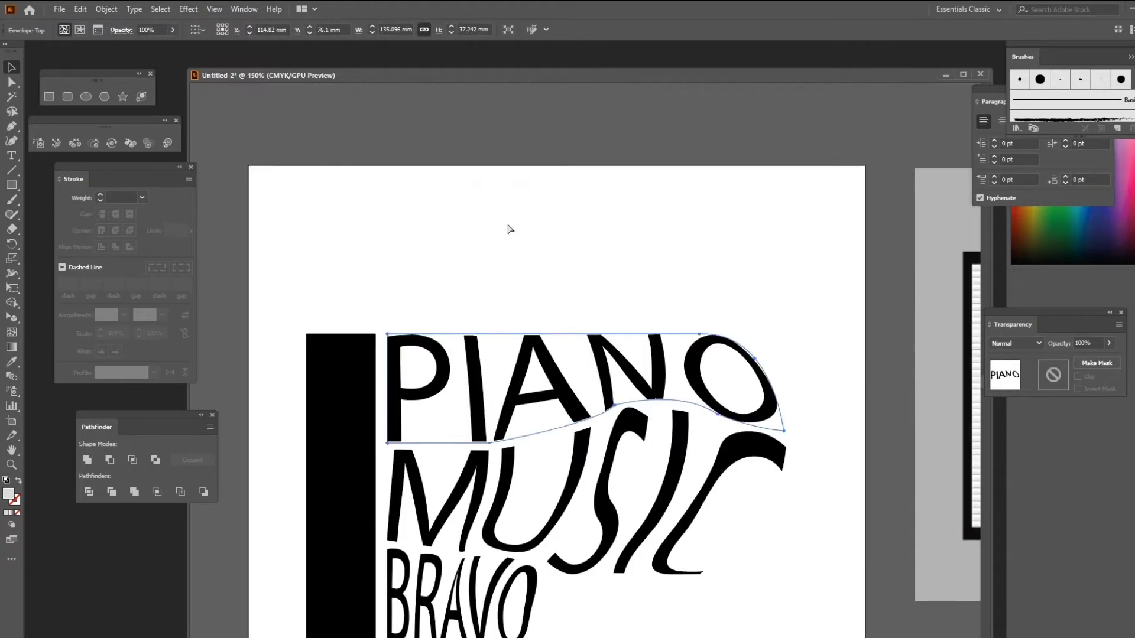
pyautogui.scroll(-3, 472, 177)
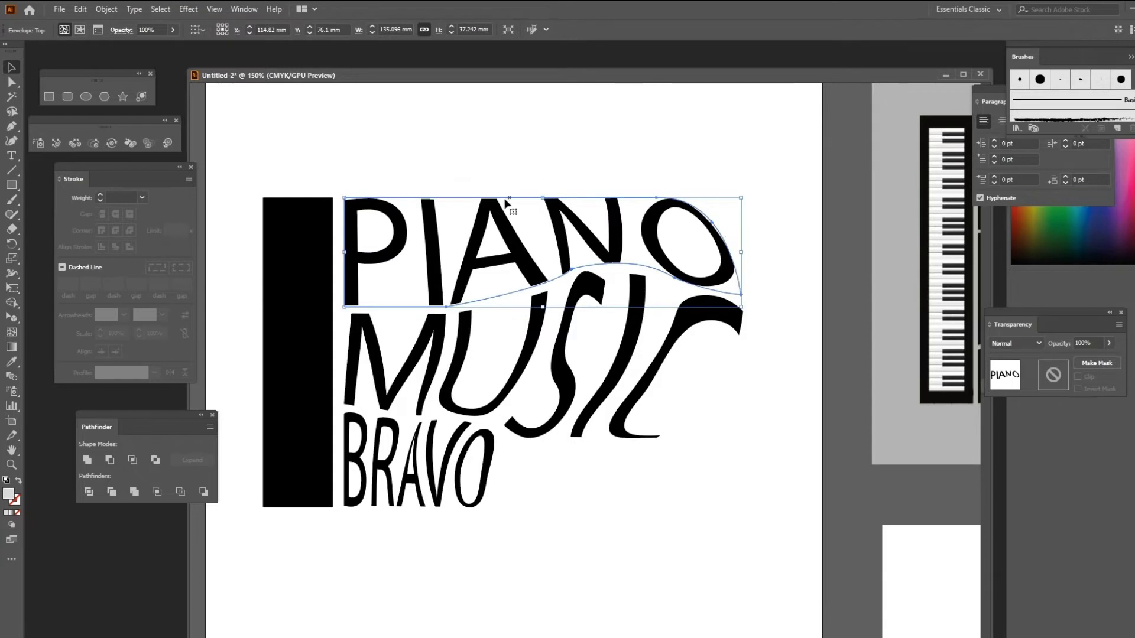
pyautogui.click(107, 11)
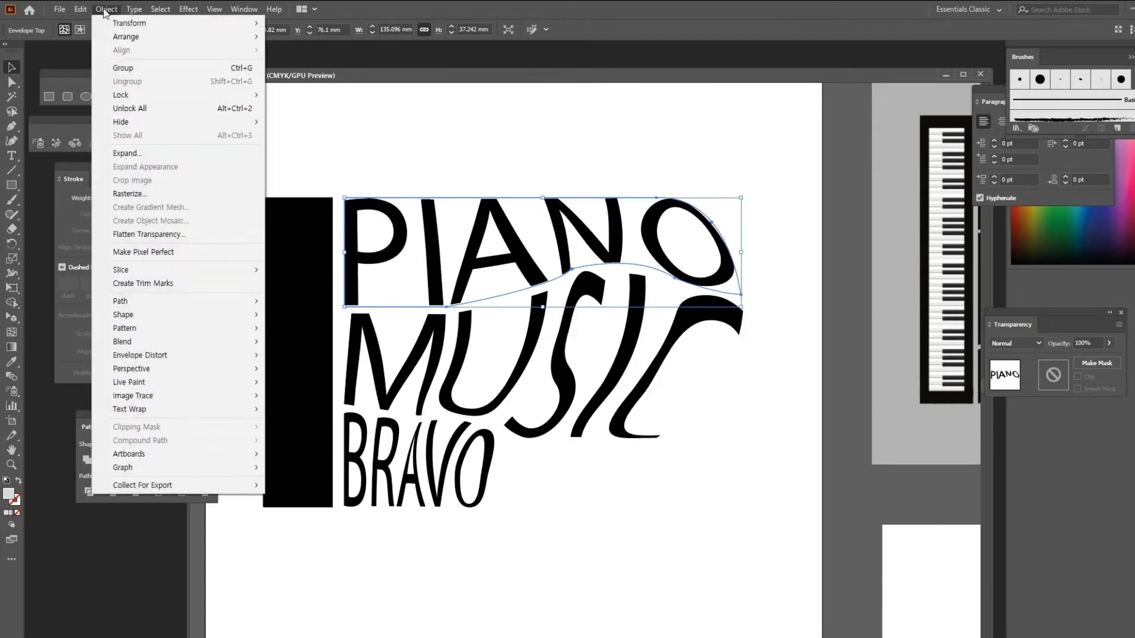
pyautogui.click(142, 154)
pyautogui.click(491, 293)
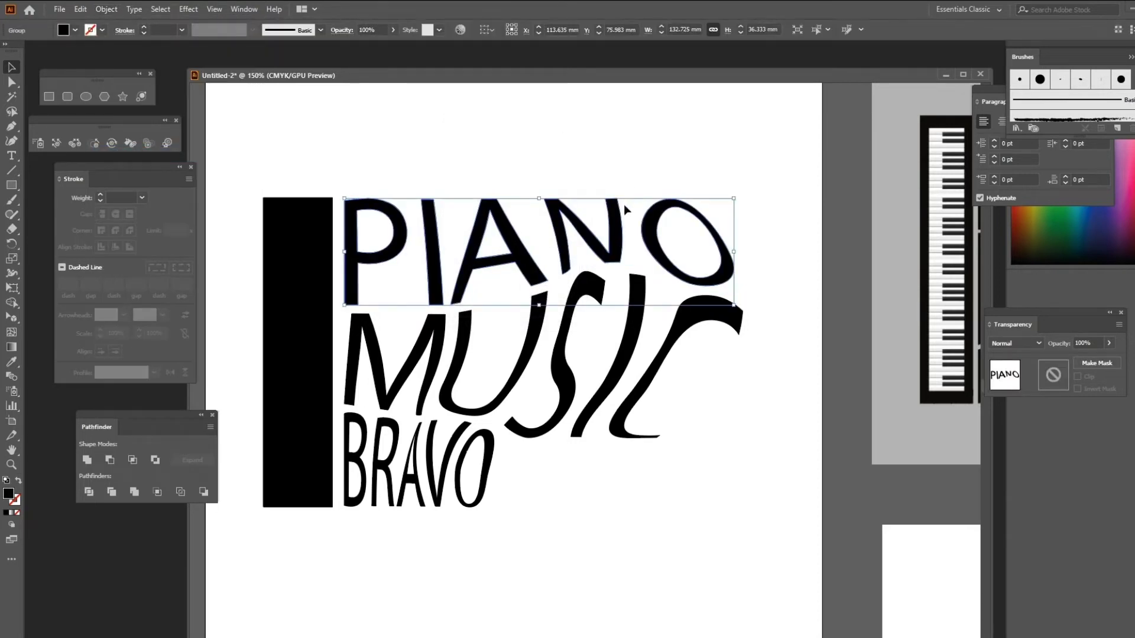
# Expand the warped words MUSIC and BRAVO into editable letter shapes.
pyautogui.click(562, 357)
pyautogui.click(107, 9)
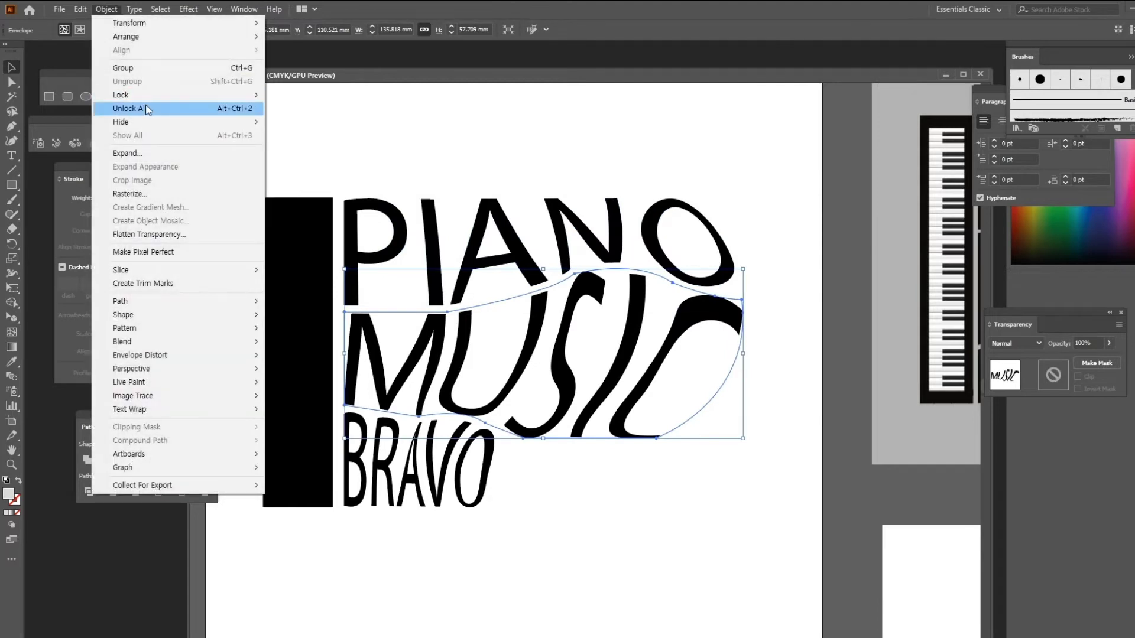
pyautogui.click(128, 153)
pyautogui.click(487, 294)
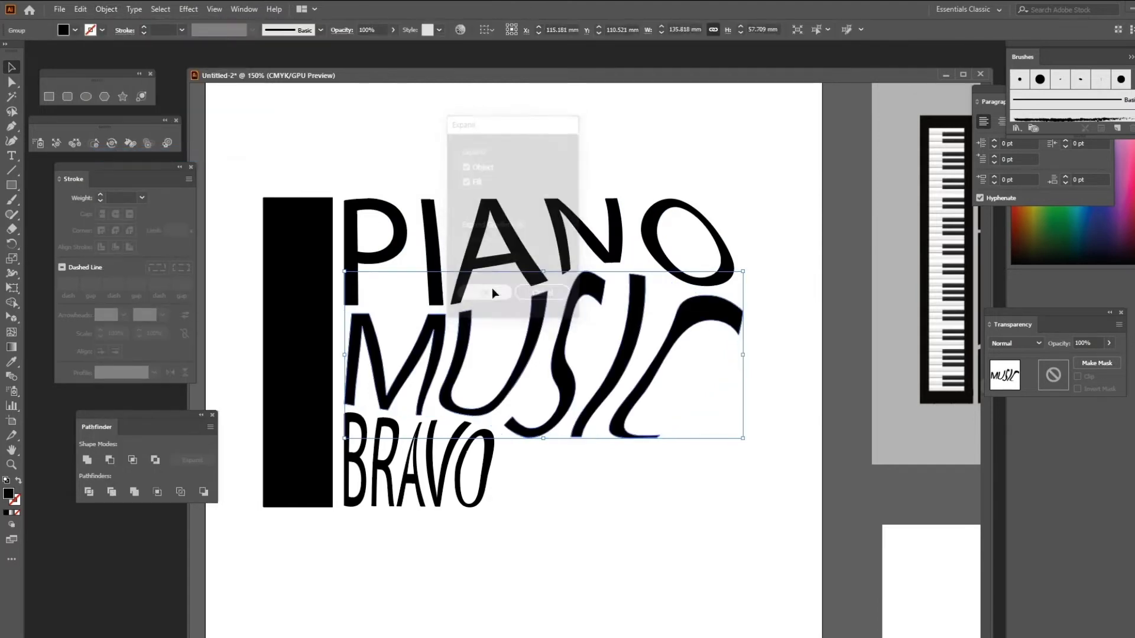
pyautogui.click(434, 487)
pyautogui.click(106, 8)
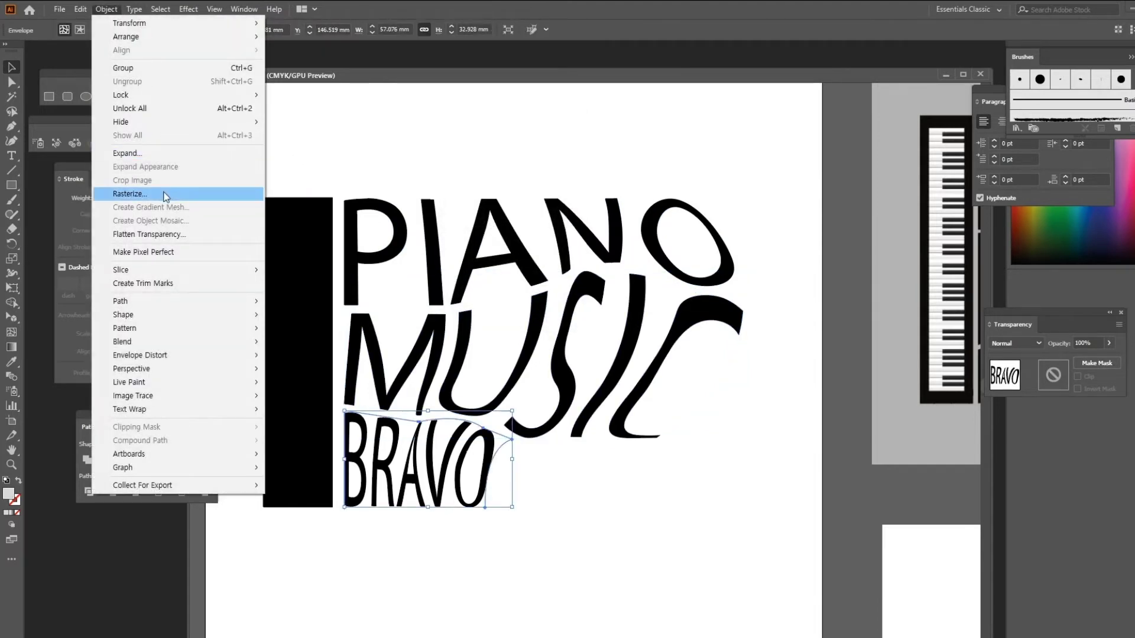
pyautogui.click(127, 153)
pyautogui.click(485, 296)
pyautogui.click(582, 175)
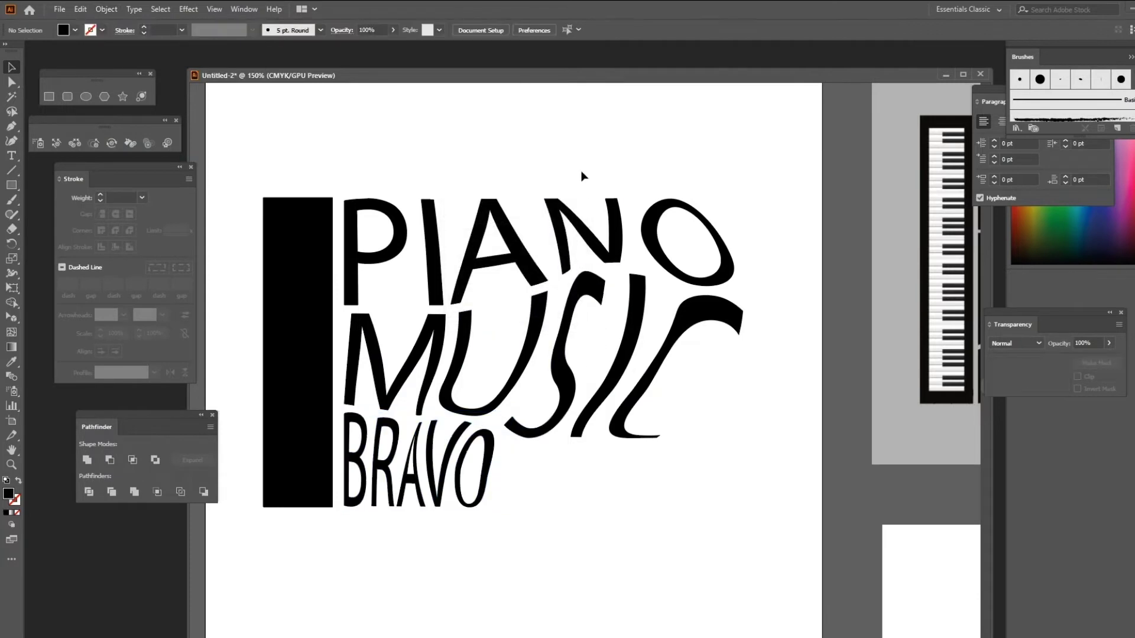
# Thicken the P of PIANO by moving its anchor points, filling out the lower bowl and widening the foot of the stem.
pyautogui.hotkey('ctrl', '=')
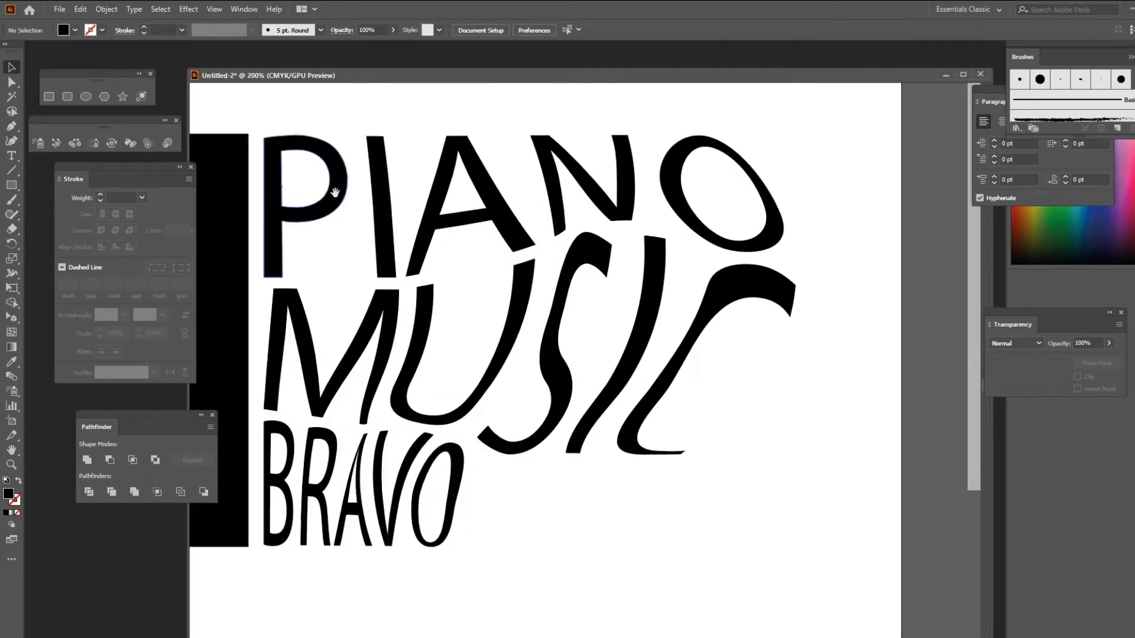
pyautogui.moveTo(354, 189); pyautogui.dragTo(377, 223)
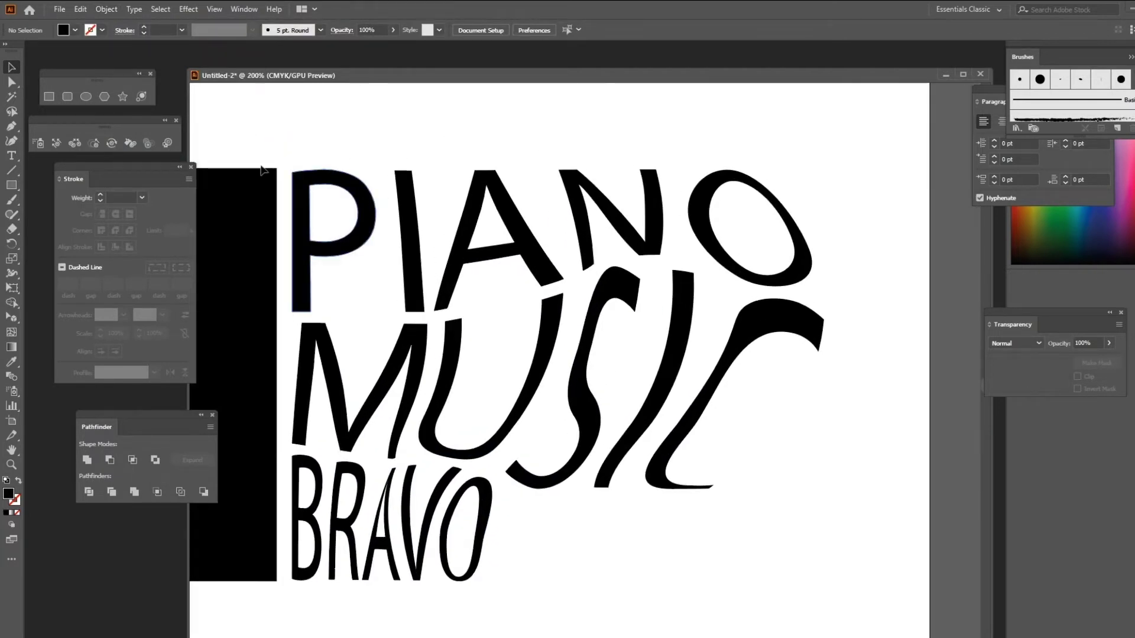
pyautogui.click(310, 255)
pyautogui.moveTo(310, 255); pyautogui.dragTo(367, 246)
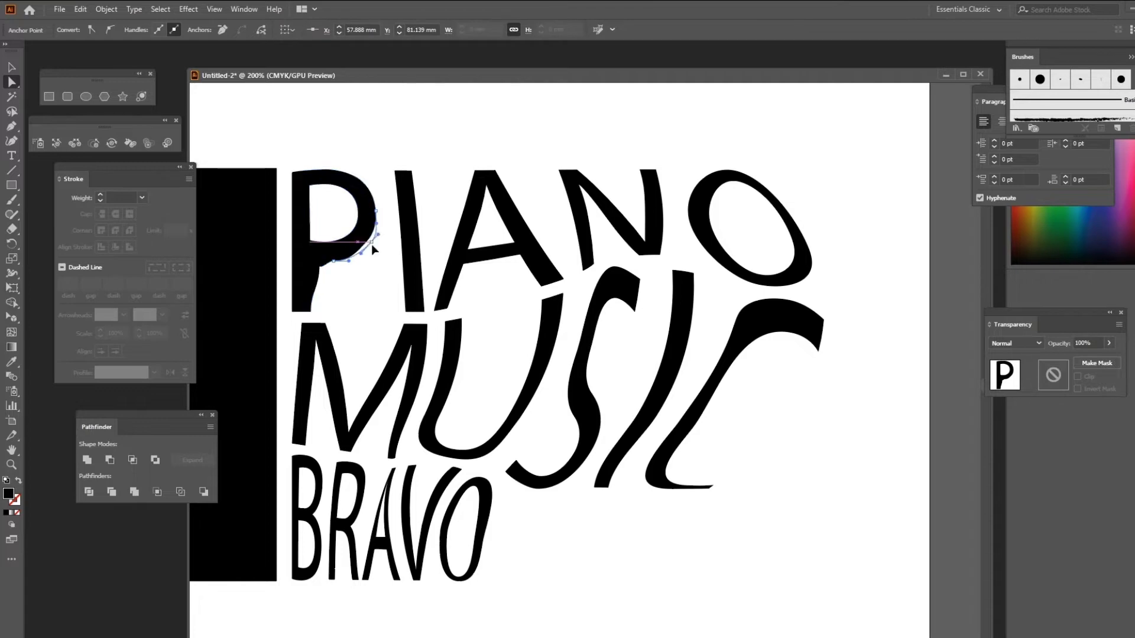
pyautogui.moveTo(312, 312); pyautogui.dragTo(334, 311)
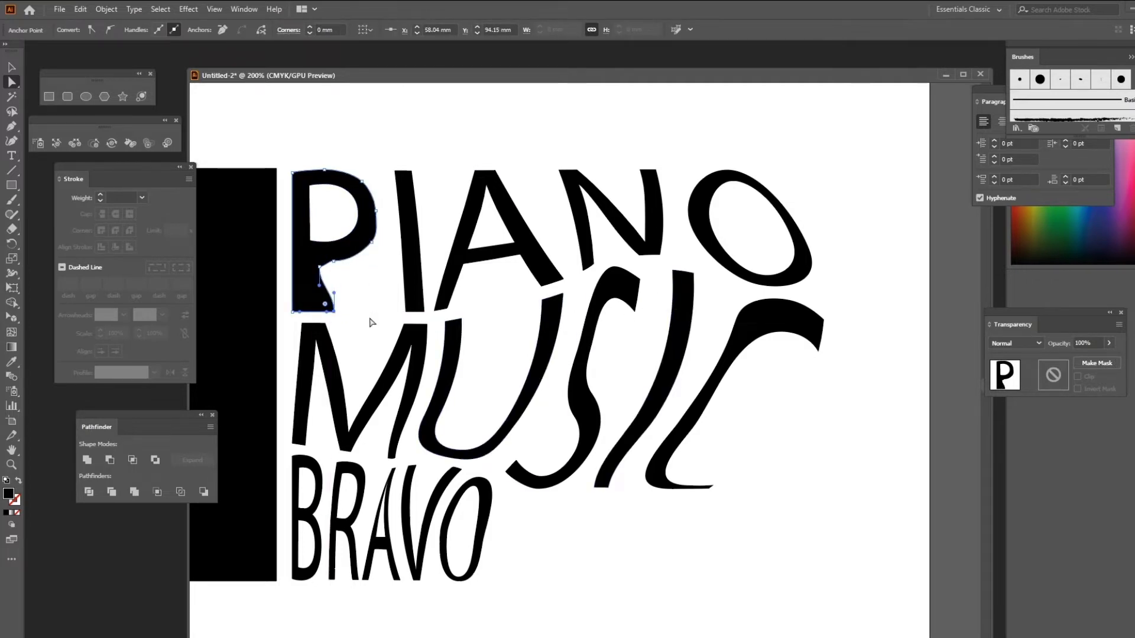
# Widen the I of PIANO into a thick bar by moving the anchor points at its base and top outward.
pyautogui.click(405, 313)
pyautogui.moveTo(406, 313); pyautogui.dragTo(384, 310)
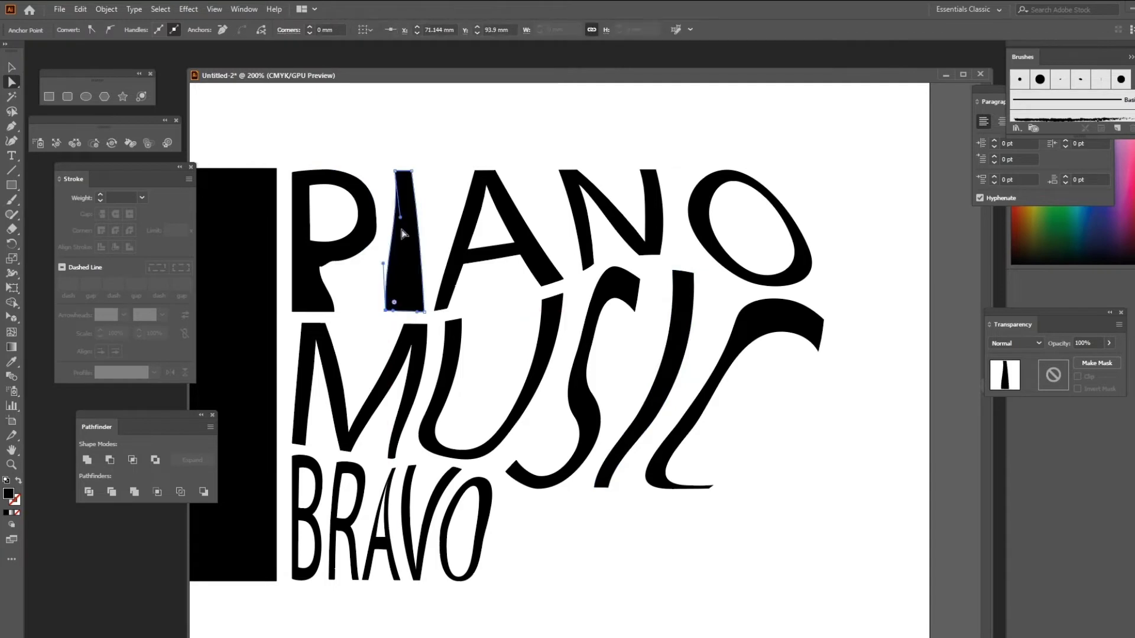
pyautogui.moveTo(395, 171); pyautogui.dragTo(418, 170)
pyautogui.hotkey('ctrl', '-')
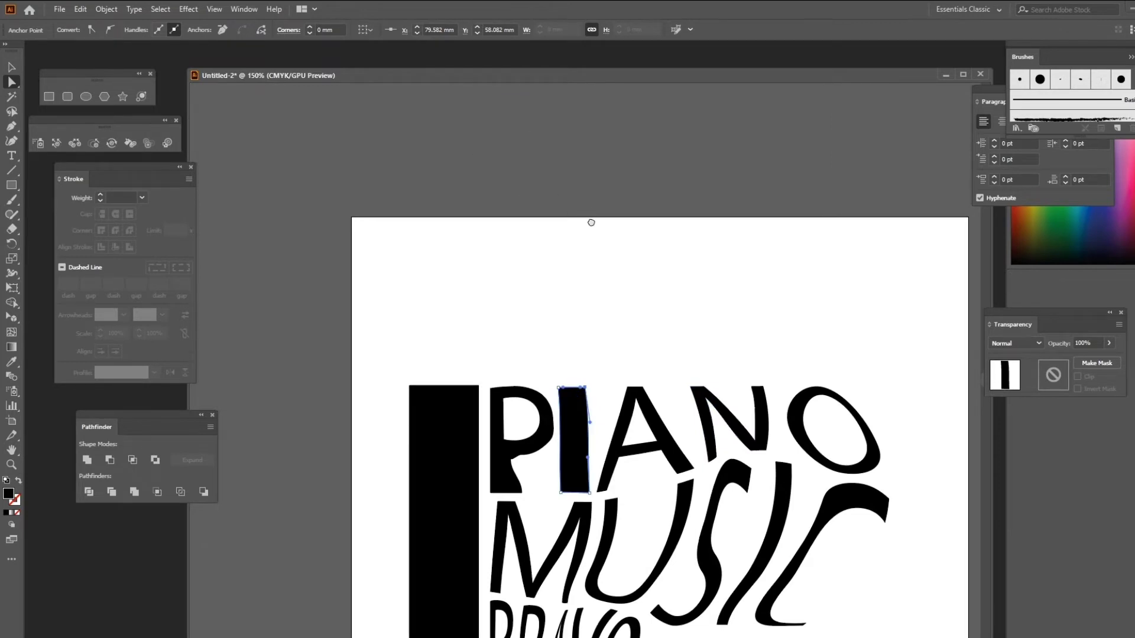
pyautogui.moveTo(590, 223); pyautogui.dragTo(579, 172)
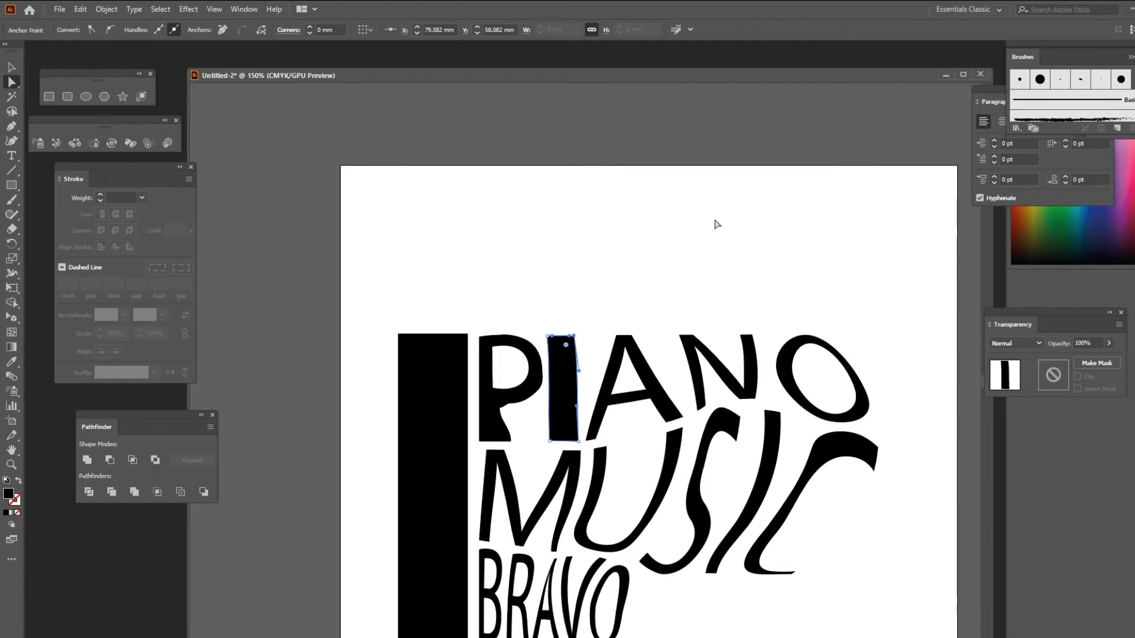
pyautogui.click(577, 152)
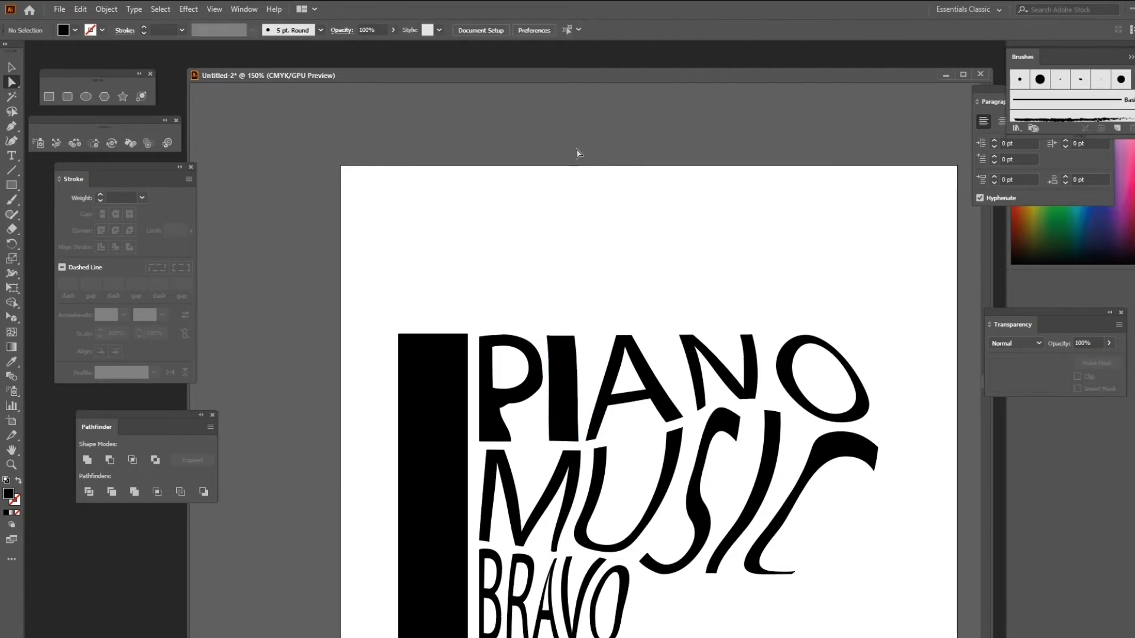
pyautogui.scroll(-2, 577, 152)
pyautogui.scroll(2, 578, 283)
pyautogui.scroll(-1, 572, 311)
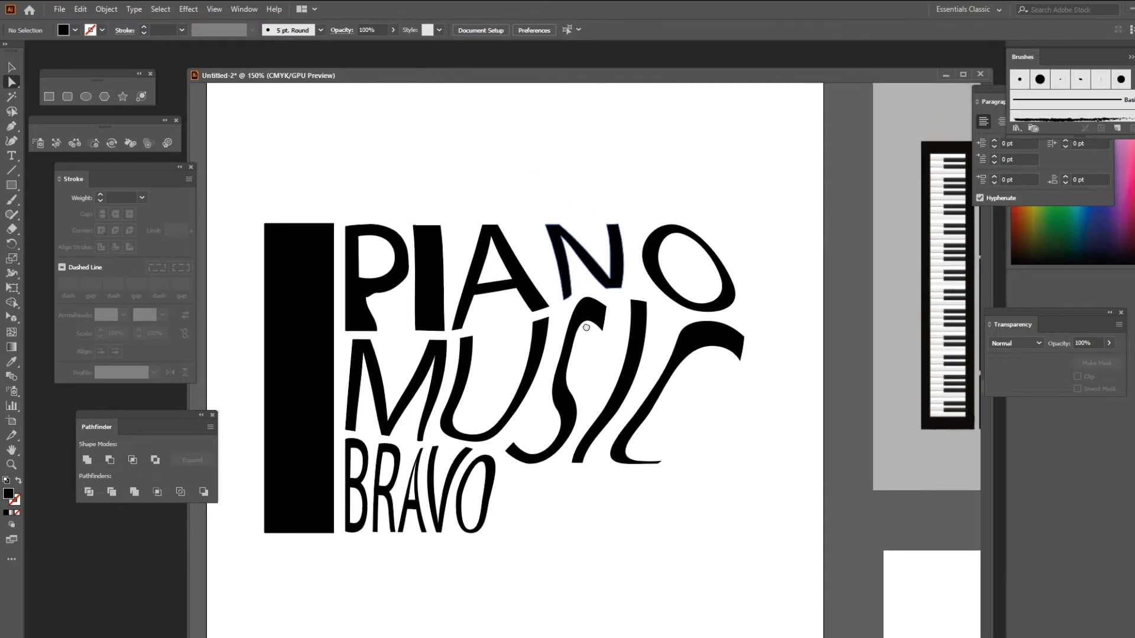
pyautogui.scroll(1, 572, 340)
pyautogui.scroll(-1, 572, 341)
pyautogui.scroll(1, 583, 345)
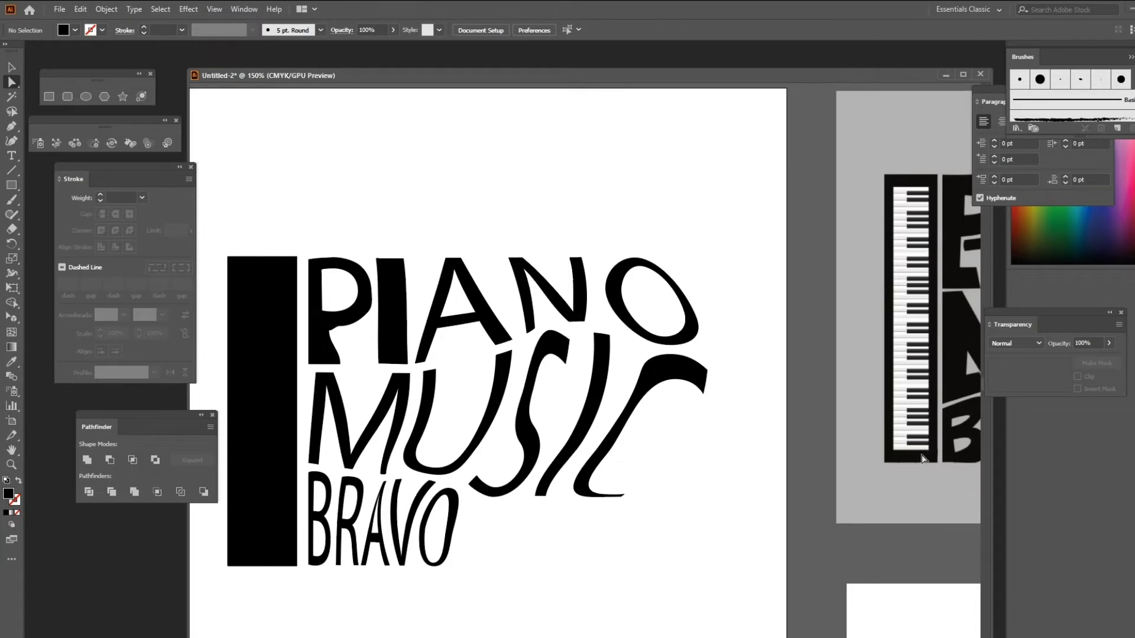
pyautogui.scroll(-1, 433, 288)
pyautogui.scroll(1, 432, 288)
pyautogui.scroll(-1, 433, 288)
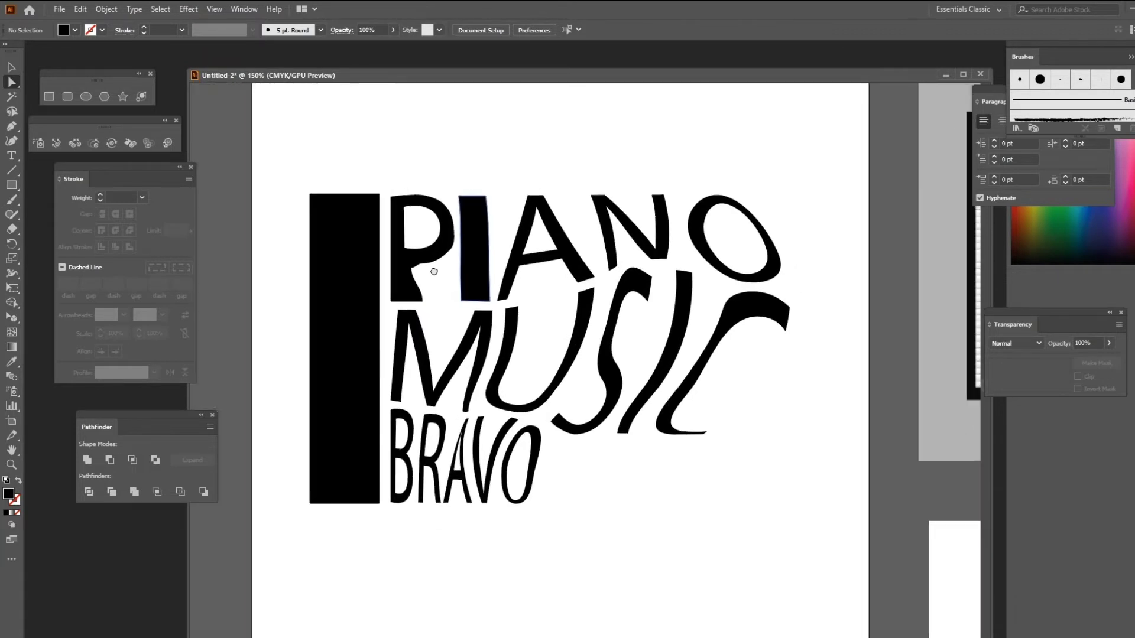
pyautogui.scroll(1, 512, 244)
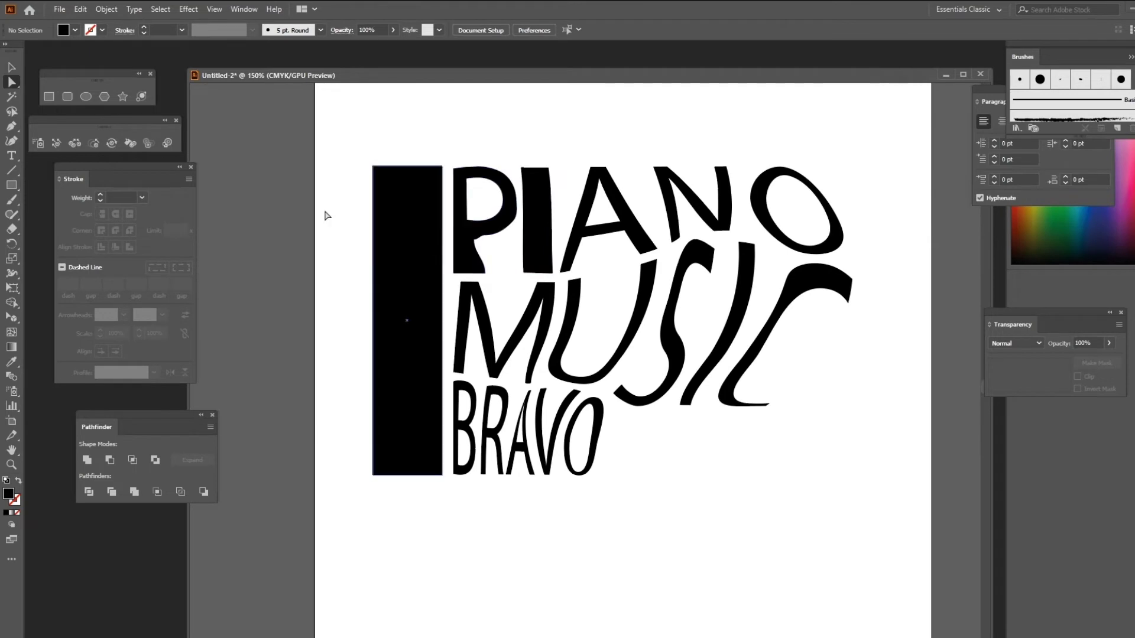
pyautogui.scroll(-1, 414, 307)
pyautogui.scroll(1, 551, 265)
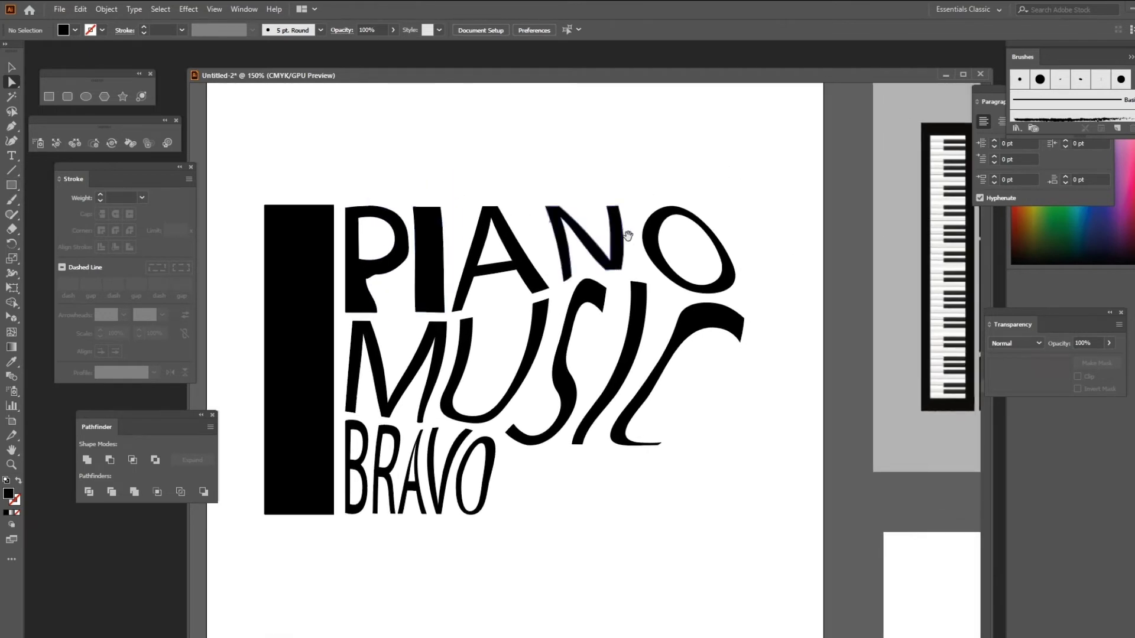
# Draw a white-filled rectangle about 16.9 by 2.7 mm at the upper end of the black keyboard strip as the first piano key.
pyautogui.click(11, 185)
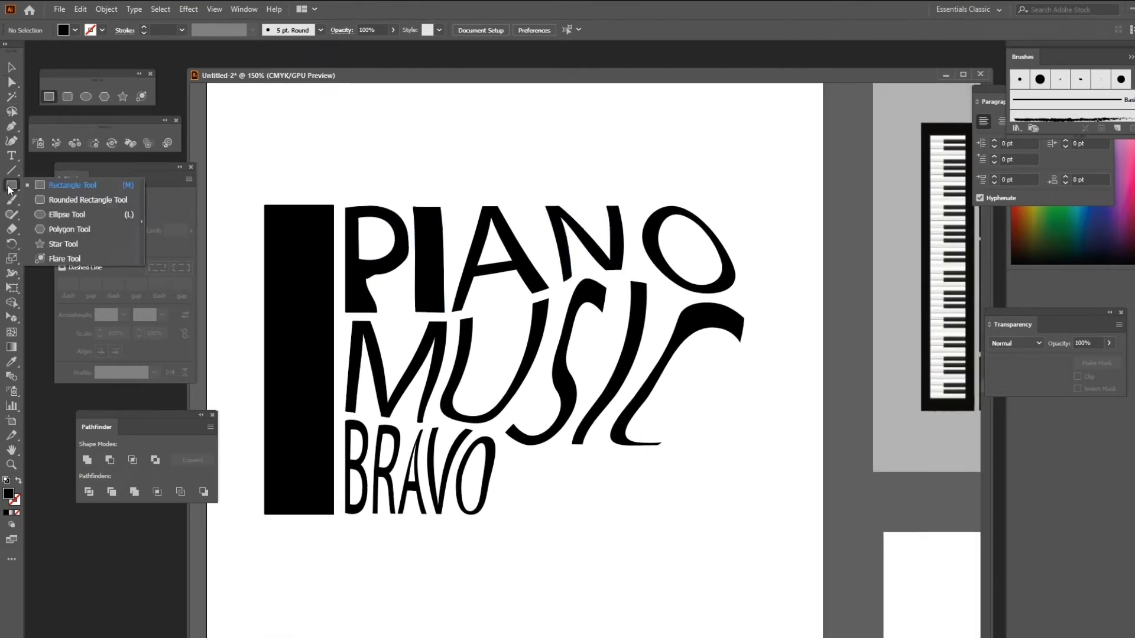
pyautogui.click(54, 185)
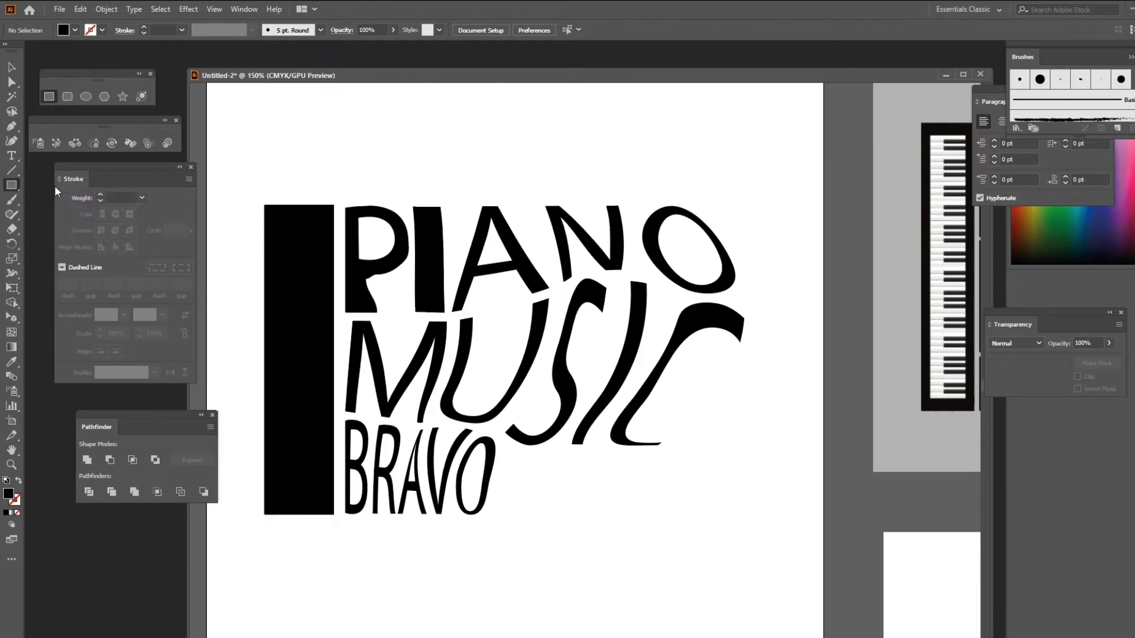
pyautogui.click(77, 29)
pyautogui.click(26, 52)
pyautogui.moveTo(275, 214); pyautogui.dragTo(318, 231)
pyautogui.press('v')
pyautogui.hotkey('ctrl', 'd')
pyautogui.hotkey('ctrl', 'd')
pyautogui.hotkey('ctrl', 'd')
pyautogui.hotkey('ctrl', 'd')
pyautogui.hotkey('ctrl', 'd')
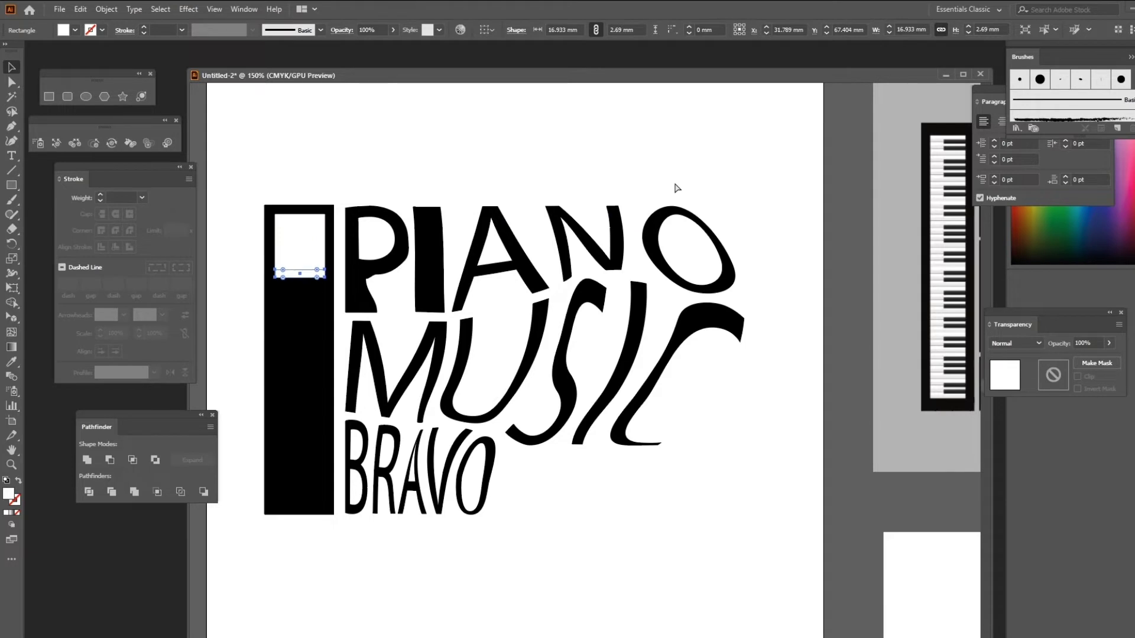
pyautogui.hotkey('ctrl', 'z')
pyautogui.hotkey('ctrl', 'z')
pyautogui.hotkey('ctrl', 'z')
pyautogui.hotkey('ctrl', 'z')
pyautogui.hotkey('ctrl', 'z')
pyautogui.hotkey('ctrl', 'z')
pyautogui.hotkey('ctrl', 'z')
# Give the white key rectangle a 1 pt black stroke.
pyautogui.click(102, 30)
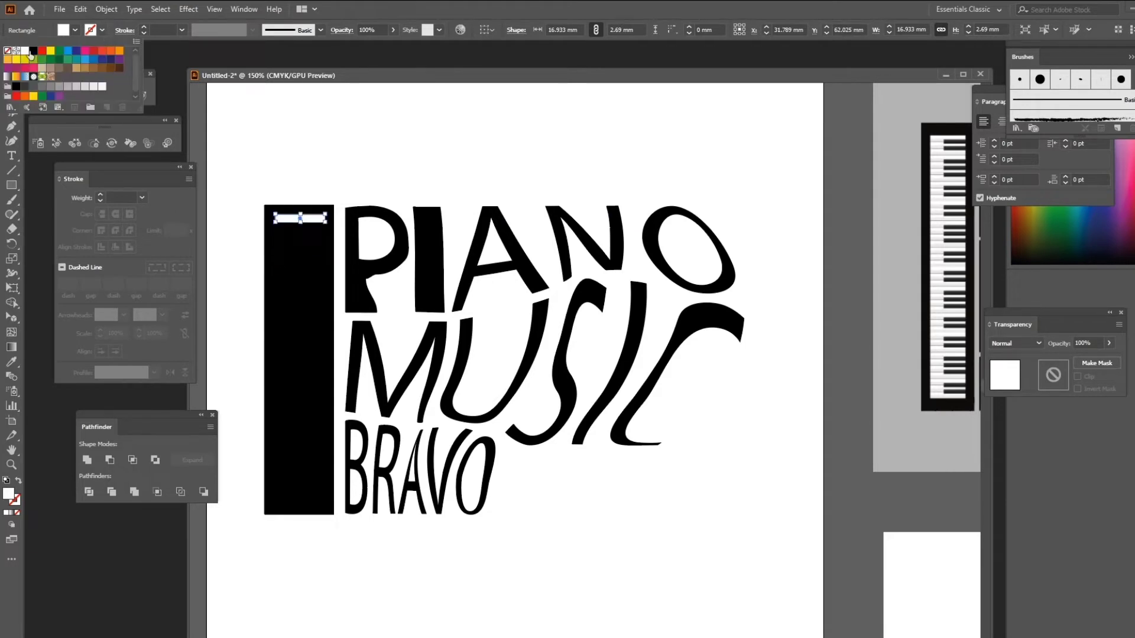
pyautogui.click(33, 51)
pyautogui.press('Escape')
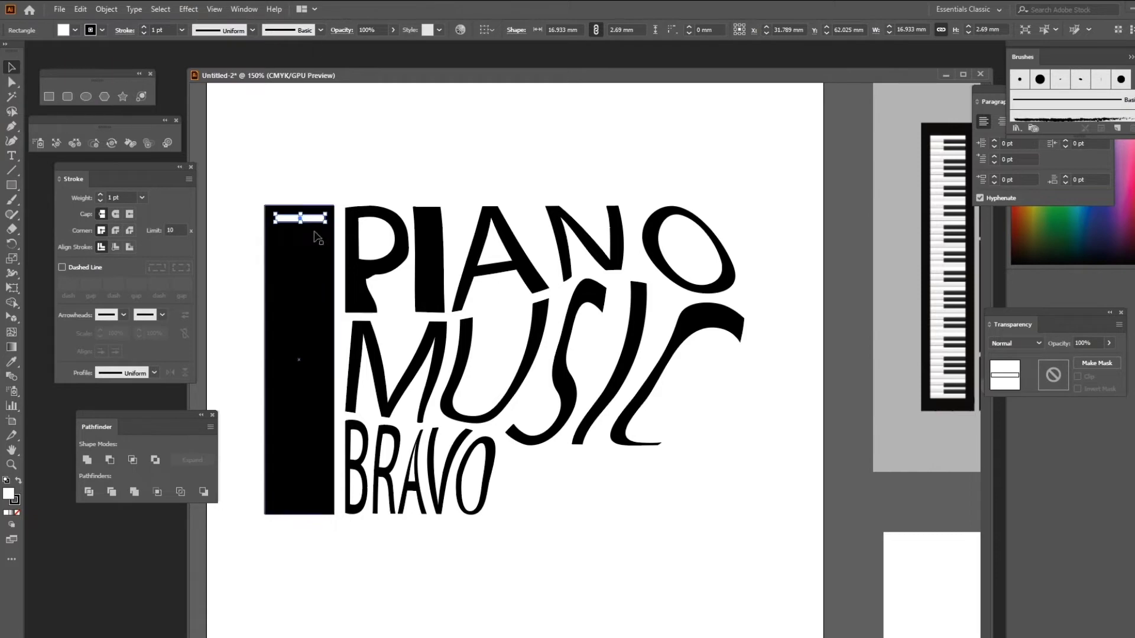
# Copy the white key straight down by one key height and repeat the copy until the black strip is filled.
pyautogui.moveTo(317, 225); pyautogui.dragTo(317, 233)
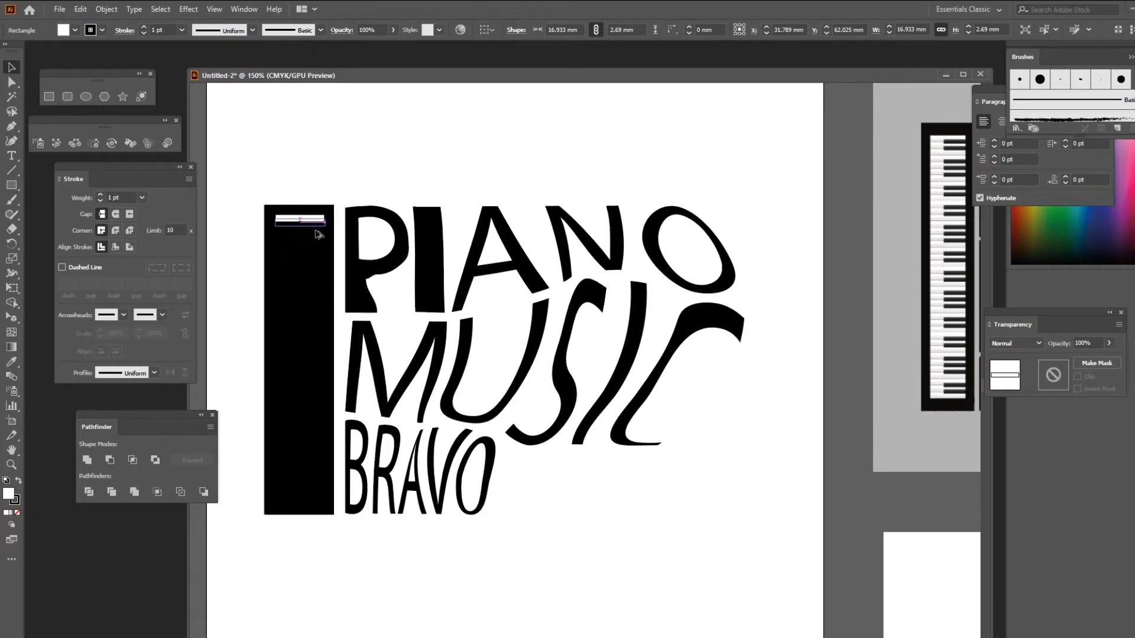
pyautogui.hotkey('ctrl', 'd')
pyautogui.hotkey('ctrl', 'd')
pyautogui.hotkey('ctrl', 'd')
pyautogui.hotkey('ctrl', 'd')
pyautogui.hotkey('ctrl', 'd')
pyautogui.hotkey('ctrl', 'd')
pyautogui.hotkey('ctrl', 'd')
pyautogui.hotkey('ctrl', 'd')
pyautogui.hotkey('ctrl', 'd')
pyautogui.hotkey('ctrl', 'd')
pyautogui.hotkey('ctrl', 'd')
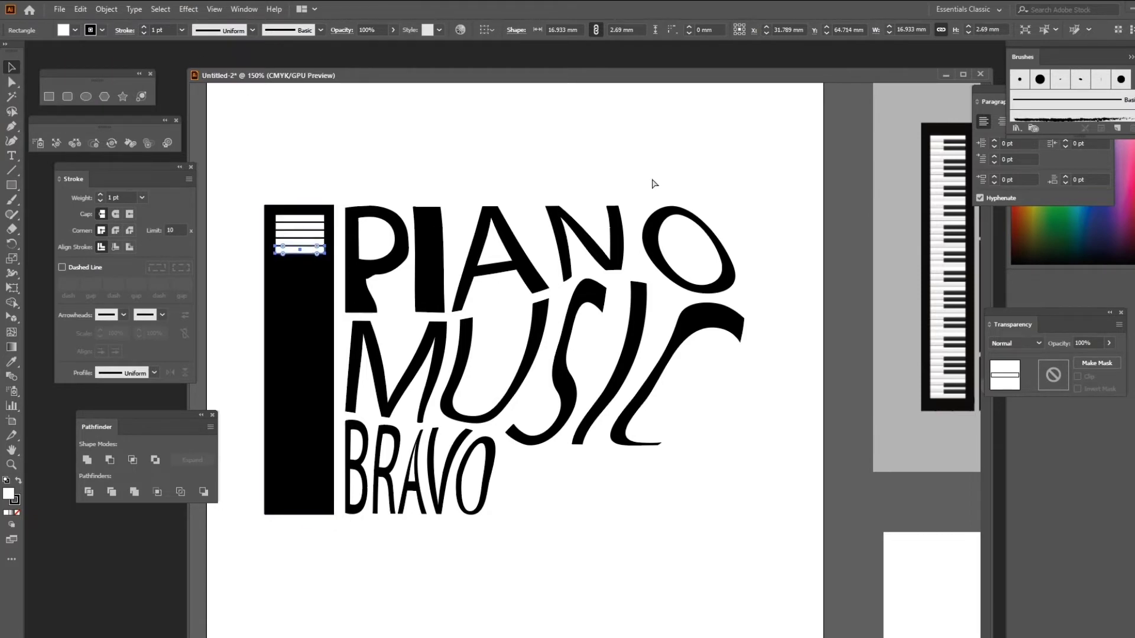
pyautogui.hotkey('ctrl', 'd')
pyautogui.hotkey('ctrl', 'd')
pyautogui.hotkey('ctrl', 'd')
pyautogui.hotkey('ctrl', 'd')
pyautogui.hotkey('ctrl', 'd')
pyautogui.hotkey('ctrl', 'd')
pyautogui.hotkey('ctrl', 'd')
pyautogui.hotkey('ctrl', 'd')
pyautogui.hotkey('ctrl', 'd')
pyautogui.hotkey('ctrl', 'd')
pyautogui.hotkey('ctrl', 'd')
pyautogui.hotkey('ctrl', 'd')
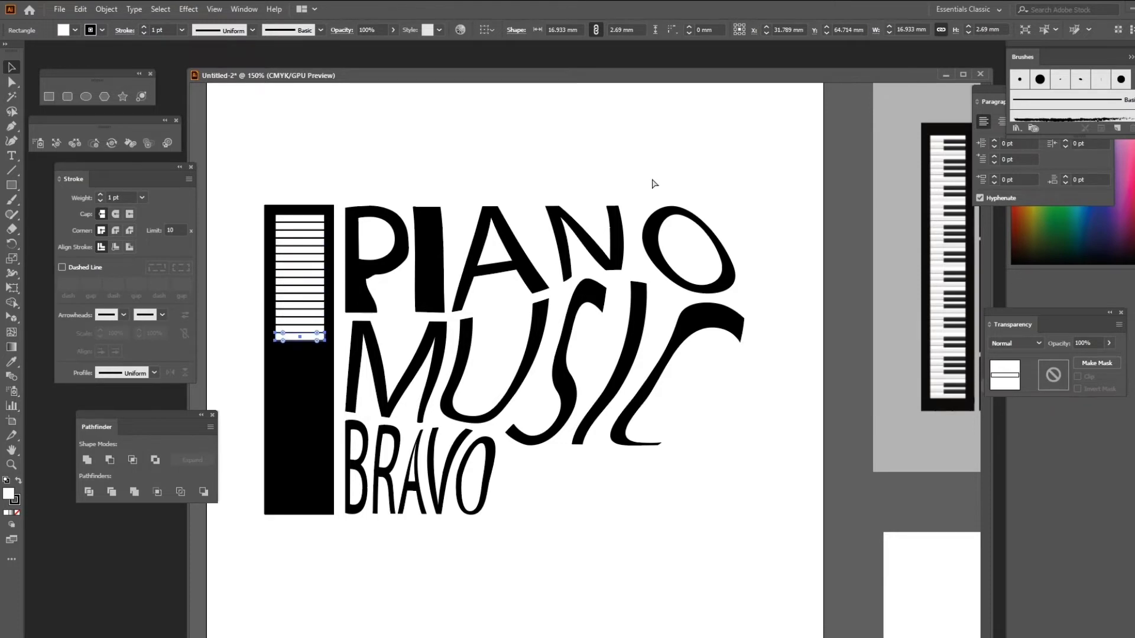
pyautogui.hotkey('ctrl', 'd')
pyautogui.hotkey('ctrl', 'd')
pyautogui.hotkey('ctrl', 'd')
pyautogui.hotkey('ctrl', 'd')
pyautogui.hotkey('ctrl', 'd')
pyautogui.hotkey('ctrl', 'd')
pyautogui.hotkey('ctrl', 'd')
pyautogui.hotkey('ctrl', 'd')
pyautogui.hotkey('ctrl', 'd')
pyautogui.hotkey('ctrl', 'd')
pyautogui.hotkey('ctrl', 'd')
pyautogui.hotkey('ctrl', 'd')
pyautogui.hotkey('ctrl', 'd')
pyautogui.hotkey('ctrl', 'd')
pyautogui.hotkey('ctrl', 'd')
pyautogui.hotkey('ctrl', 'd')
pyautogui.hotkey('ctrl', 'd')
pyautogui.hotkey('ctrl', 'd')
pyautogui.hotkey('ctrl', 'd')
pyautogui.hotkey('ctrl', 'd')
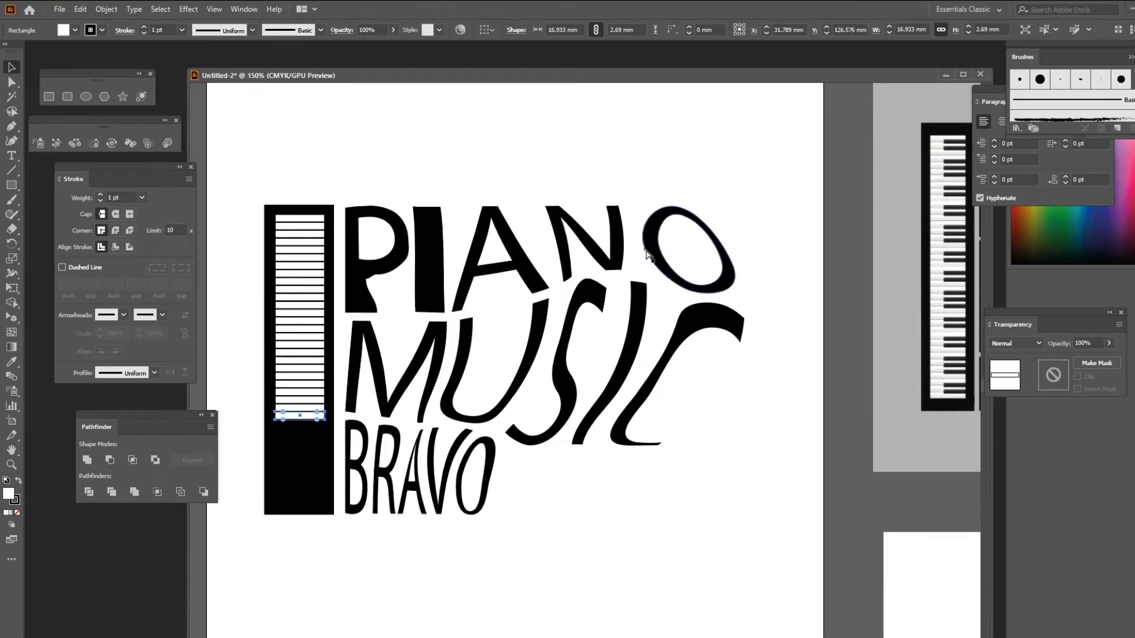
pyautogui.hotkey('ctrl', 'd')
pyautogui.hotkey('ctrl', 'd')
pyautogui.hotkey('ctrl', 'd')
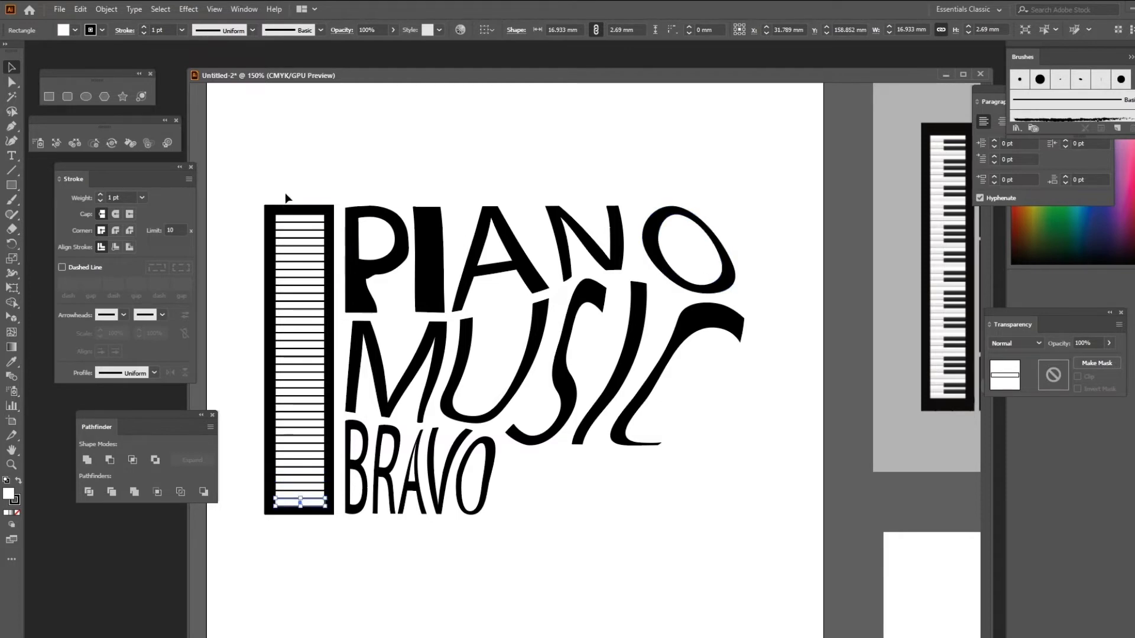
# Draw a black-filled rectangle about 11.5 by 2.7 mm over the joint between the first two white keys as a black key.
pyautogui.click(76, 31)
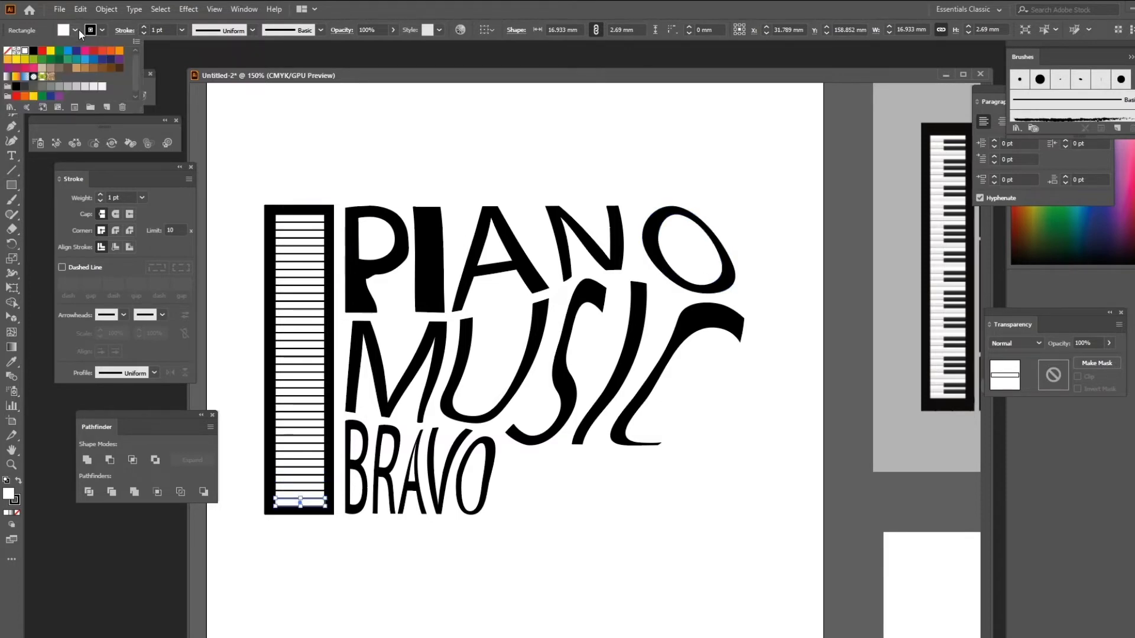
pyautogui.click(418, 119)
pyautogui.click(75, 30)
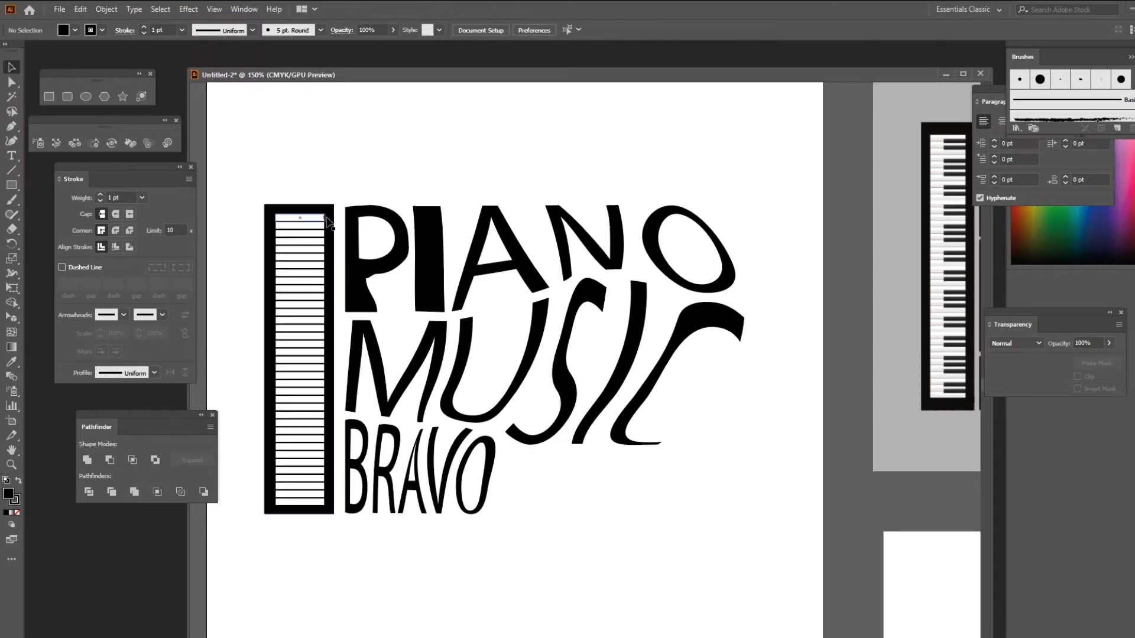
pyautogui.click(49, 97)
pyautogui.moveTo(327, 219); pyautogui.dragTo(294, 225)
pyautogui.press('v')
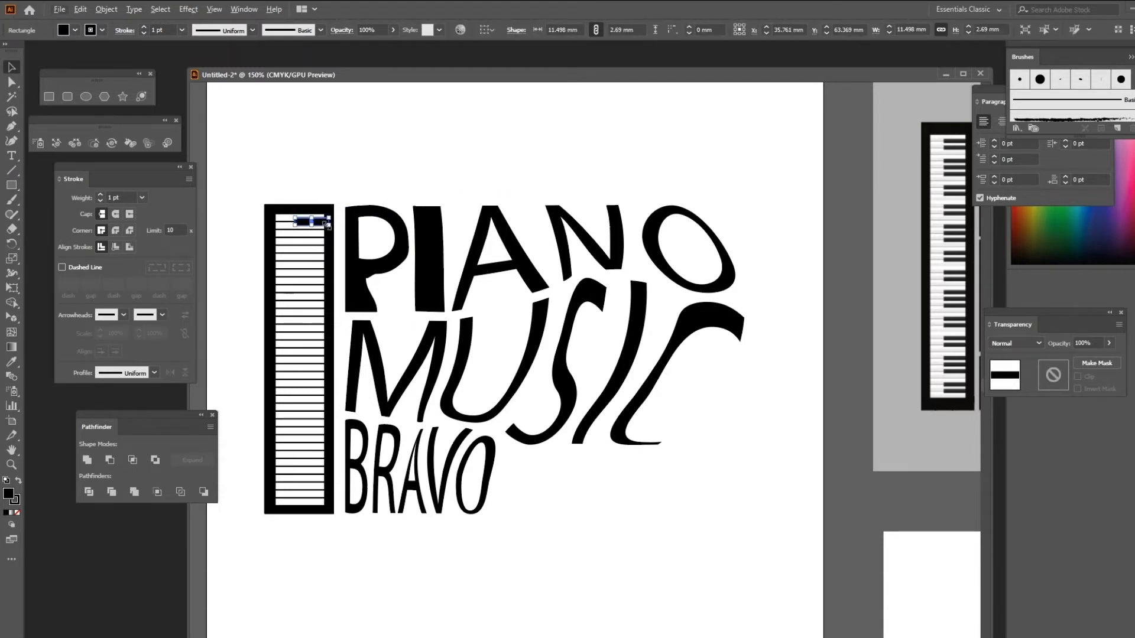
# Shrink the black key to about 10.6 by 1.9 mm and copy it straight down onto the next white-key joint.
pyautogui.hotkey('ctrl', '=')
pyautogui.hotkey('ctrl', '=')
pyautogui.hotkey('ctrl', '=')
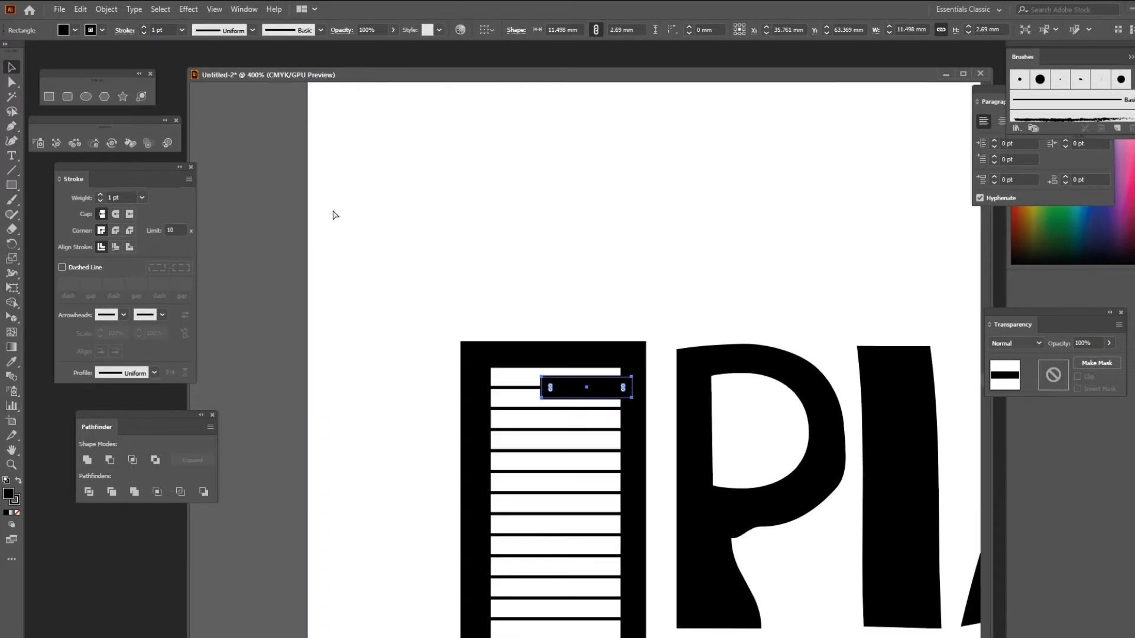
pyautogui.hotkey('ctrl', '=')
pyautogui.hotkey('ctrl', '=')
pyautogui.hotkey('ctrl', '=')
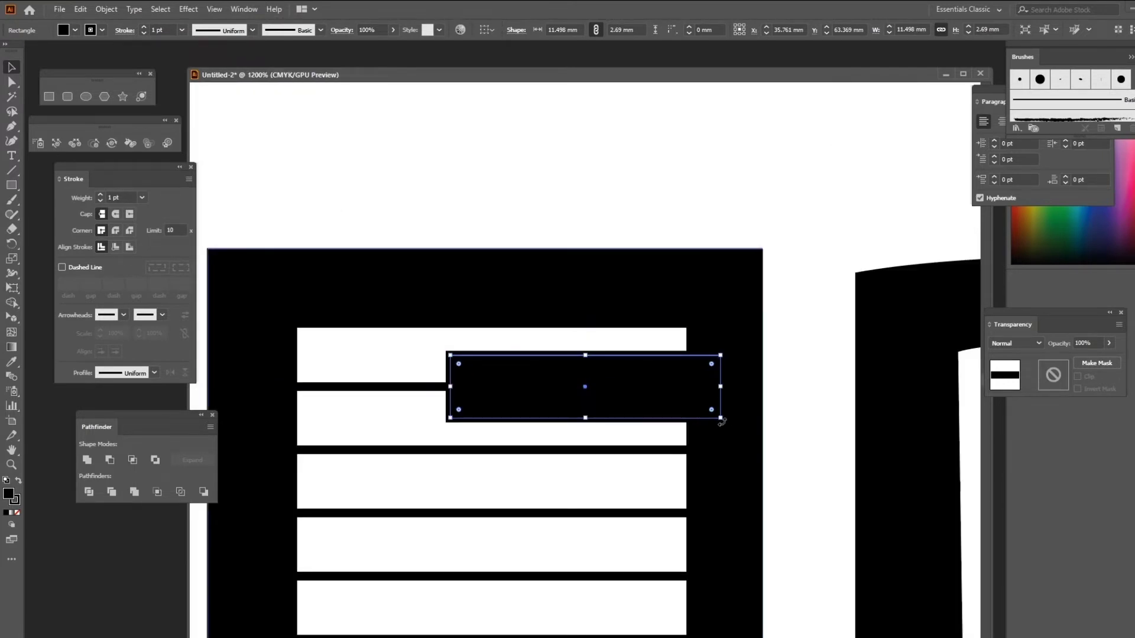
pyautogui.moveTo(721, 421); pyautogui.dragTo(639, 456)
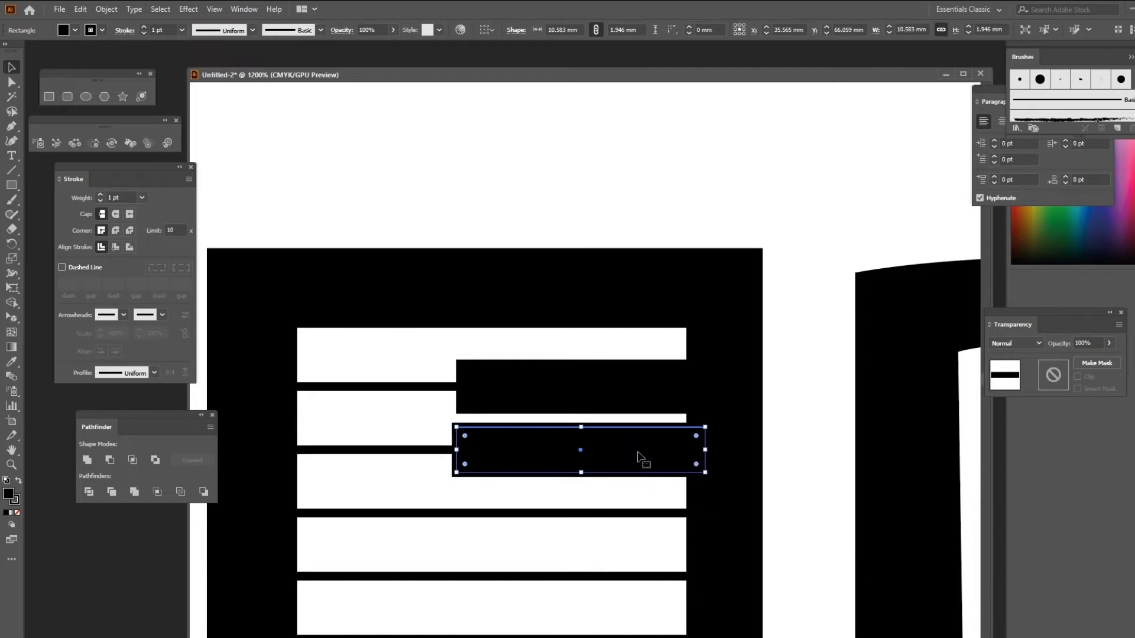
pyautogui.hotkey('ctrl', 'z')
pyautogui.moveTo(621, 406); pyautogui.dragTo(626, 459)
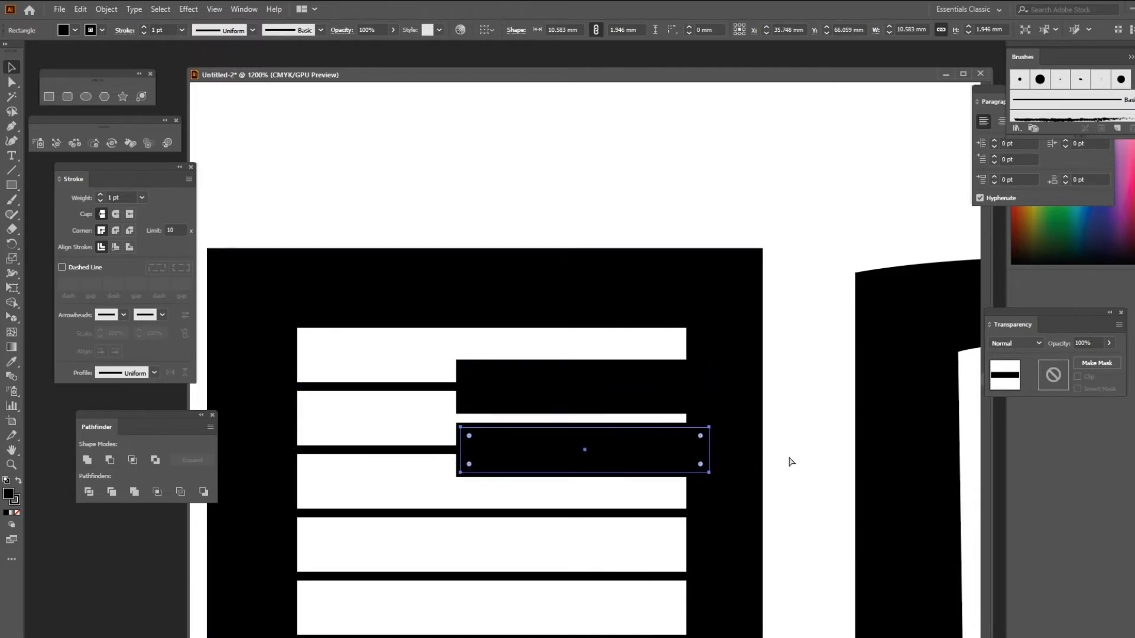
# Repeat the black-key copy down the keyboard until every joint between white keys carries a black key.
pyautogui.hotkey('ctrl', 'd')
pyautogui.hotkey('ctrl', 'd')
pyautogui.hotkey('ctrl', 'd')
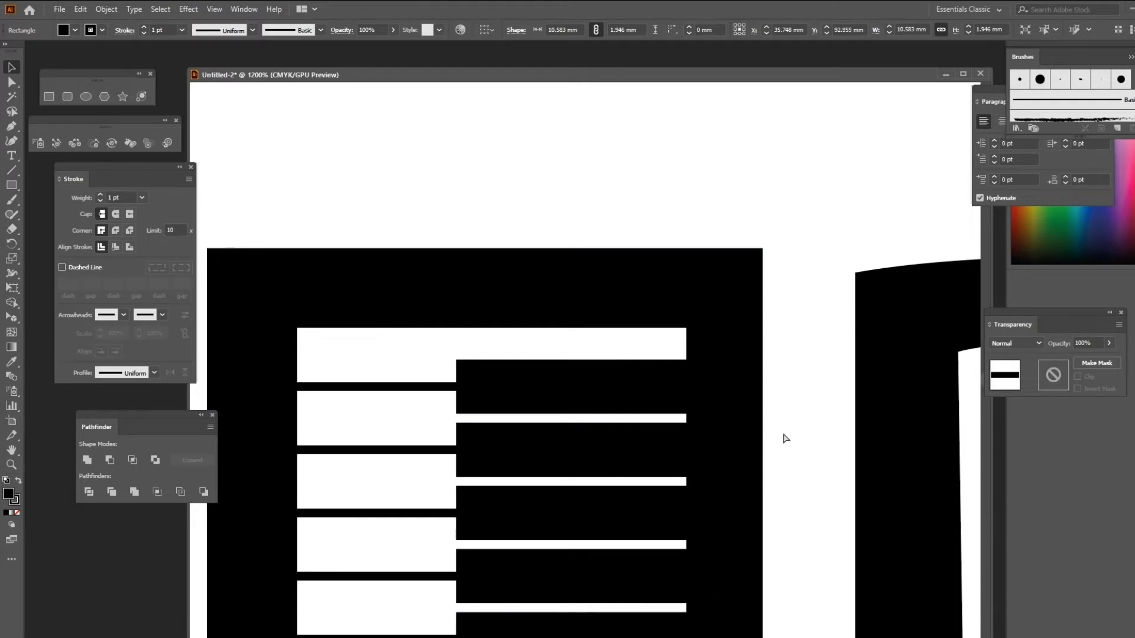
pyautogui.hotkey('ctrl', '-')
pyautogui.hotkey('ctrl', '-')
pyautogui.hotkey('ctrl', '-')
pyautogui.hotkey('ctrl', '-')
pyautogui.hotkey('ctrl', '-')
pyautogui.hotkey('ctrl', 'd')
pyautogui.hotkey('ctrl', 'd')
pyautogui.hotkey('ctrl', 'd')
pyautogui.hotkey('ctrl', 'd')
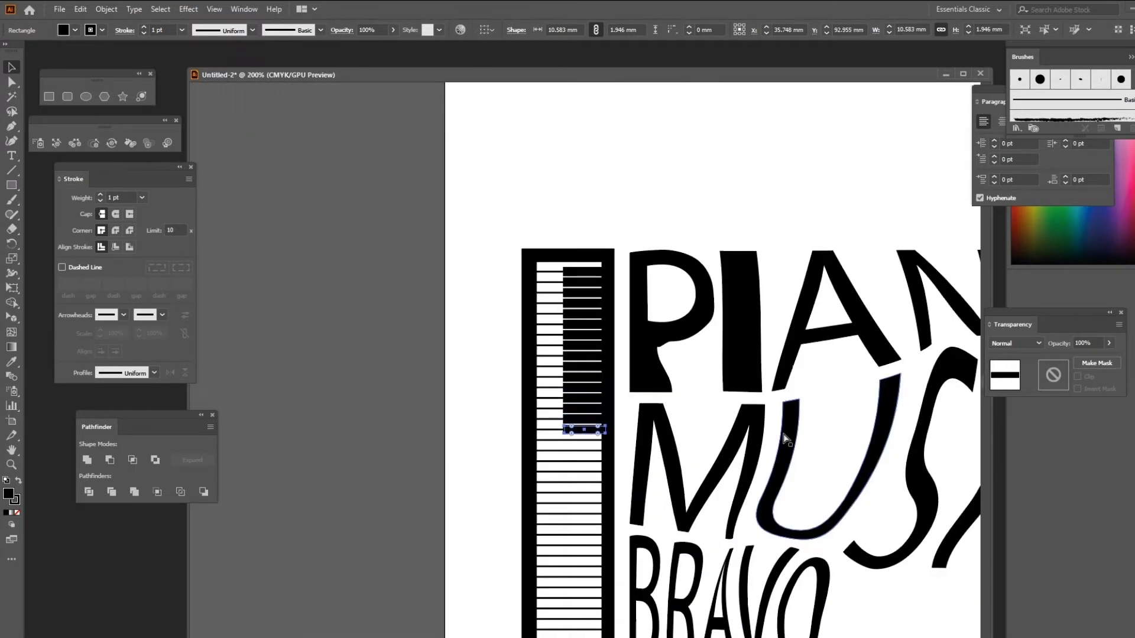
pyautogui.hotkey('ctrl', 'd')
pyautogui.hotkey('ctrl', 'd')
pyautogui.hotkey('ctrl', 'd')
pyautogui.hotkey('ctrl', 'd')
pyautogui.hotkey('ctrl', 'd')
pyautogui.hotkey('ctrl', 'd')
pyautogui.hotkey('ctrl', 'd')
pyautogui.hotkey('ctrl', 'd')
pyautogui.hotkey('ctrl', 'd')
pyautogui.hotkey('ctrl', 'd')
pyautogui.hotkey('ctrl', 'd')
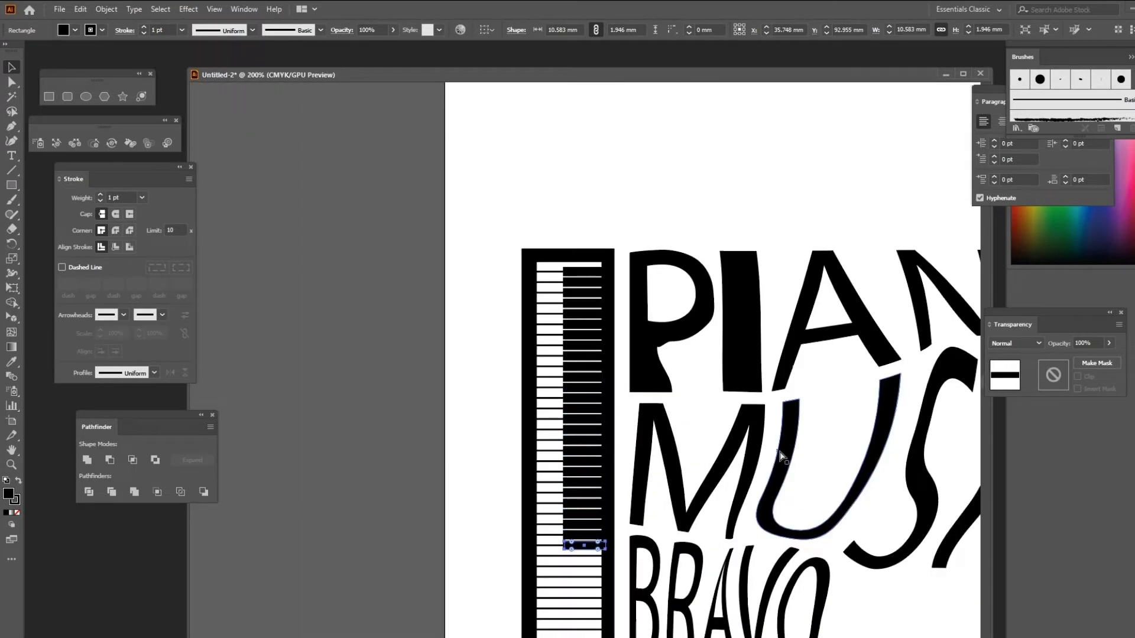
pyautogui.hotkey('ctrl', 'd')
pyautogui.hotkey('ctrl', 'd')
pyautogui.hotkey('ctrl', 'd')
pyautogui.hotkey('ctrl', 'd')
pyautogui.hotkey('ctrl', 'd')
pyautogui.hotkey('ctrl', 'd')
pyautogui.hotkey('ctrl', 'd')
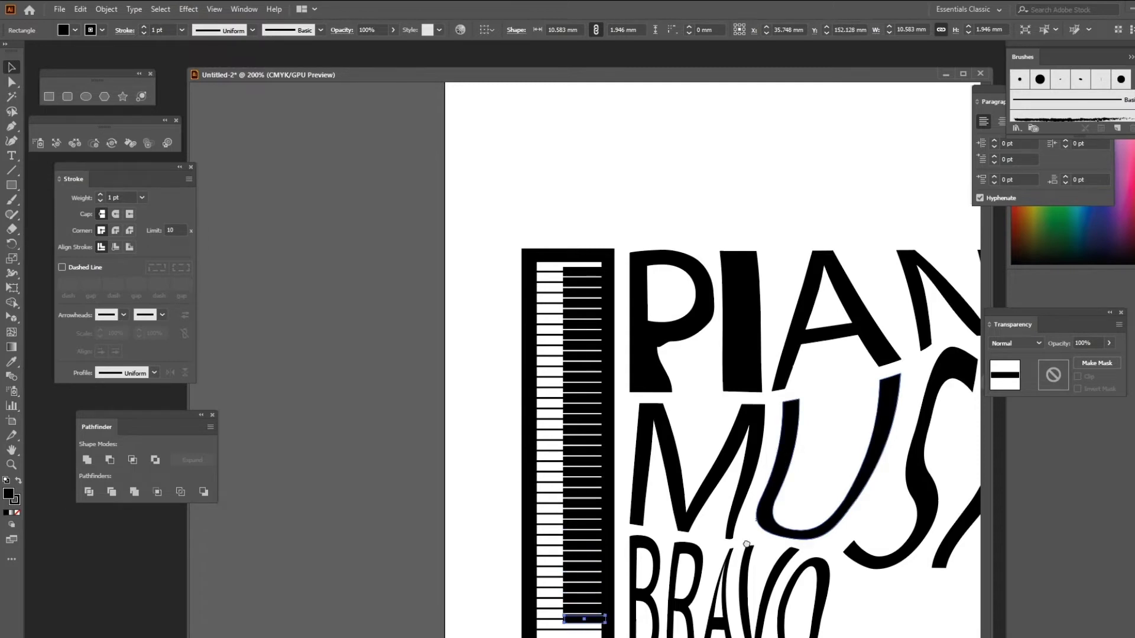
pyautogui.moveTo(747, 544); pyautogui.dragTo(670, 384)
pyautogui.hotkey('ctrl', 'd')
pyautogui.scroll(3, 643, 374)
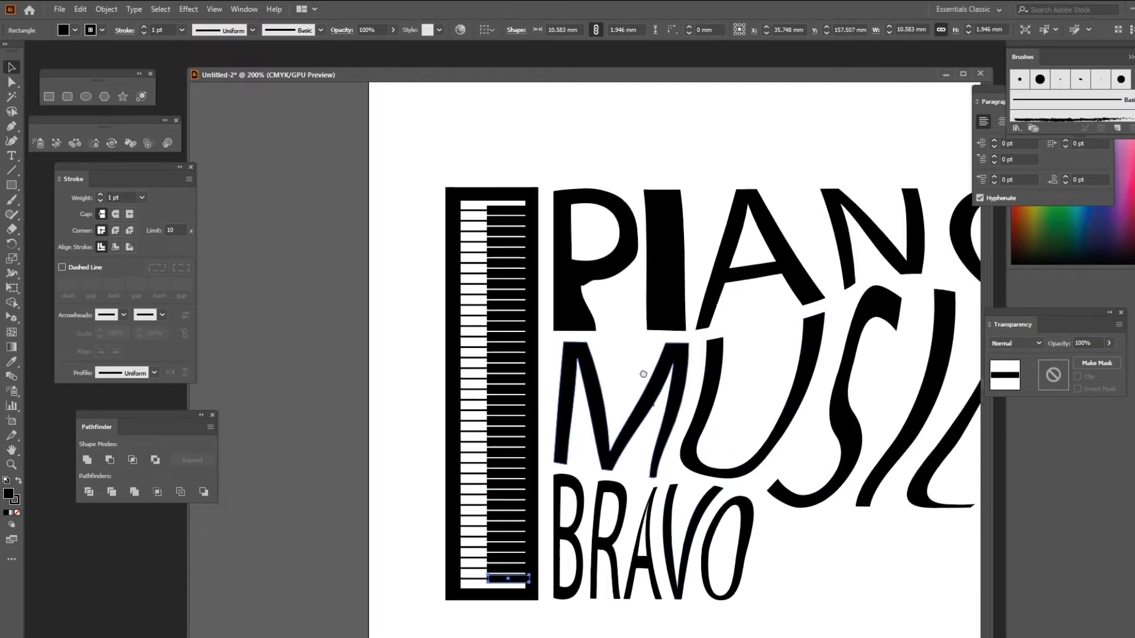
# Delete individual black keys at intervals along the keyboard so the rest form separate groups as on a real piano.
pyautogui.click(508, 231)
pyautogui.click(578, 251)
pyautogui.hotkey('ctrl', '-')
pyautogui.hotkey('ctrl', '-')
pyautogui.hotkey('ctrl', '-')
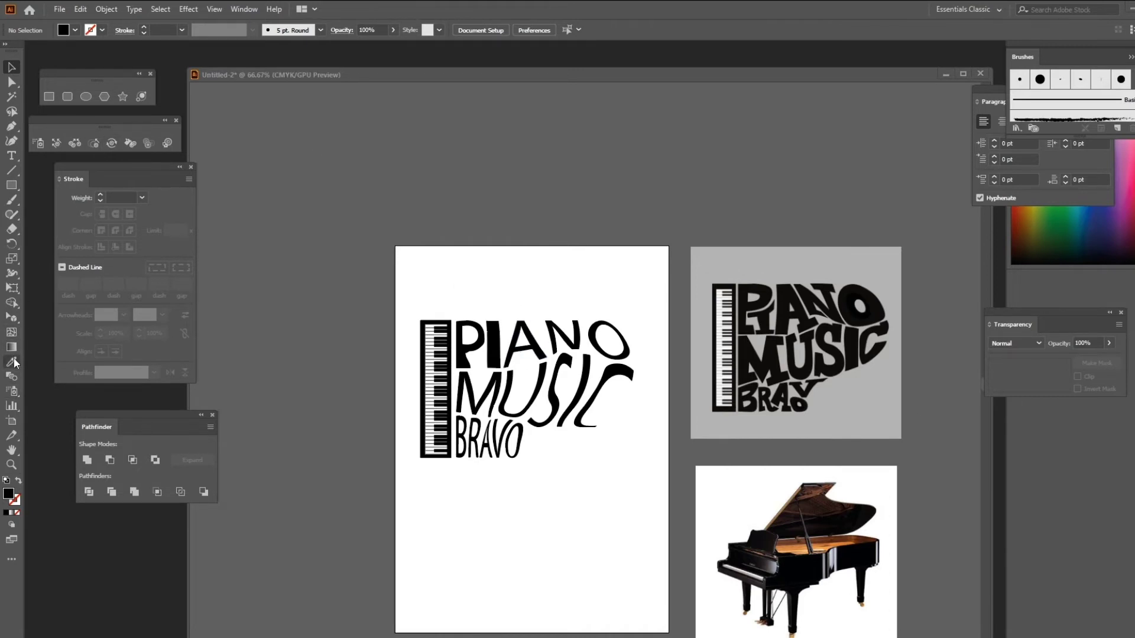
# Clear the document by deleting the lettering logo and both piano reference images.
pyautogui.click(742, 455)
pyautogui.moveTo(755, 456); pyautogui.dragTo(679, 359)
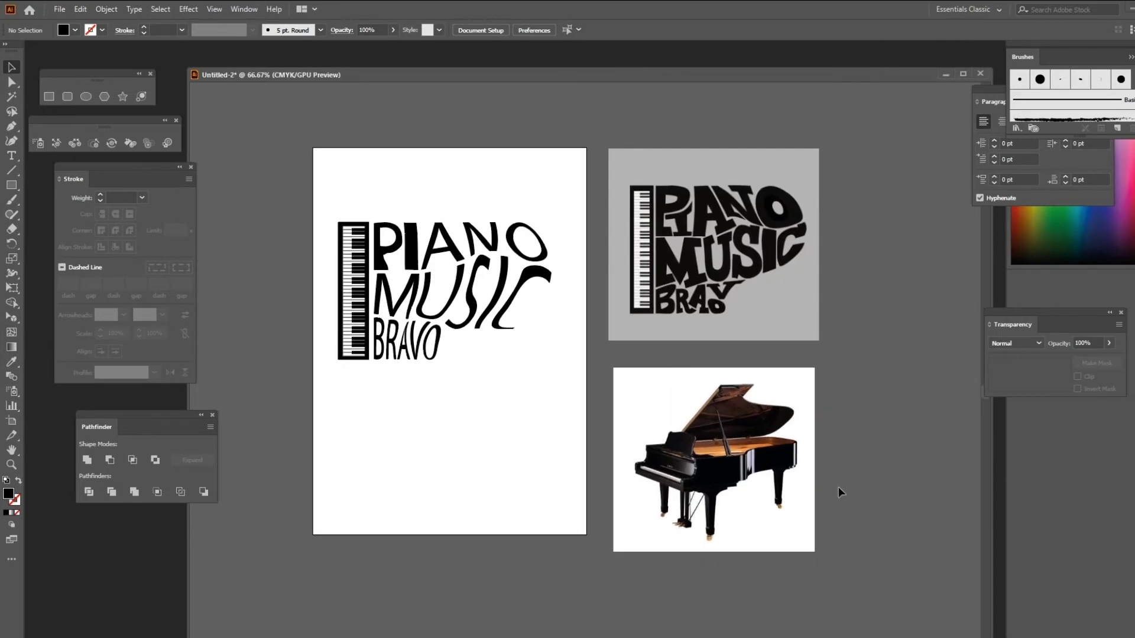
pyautogui.moveTo(587, 535); pyautogui.dragTo(438, 206)
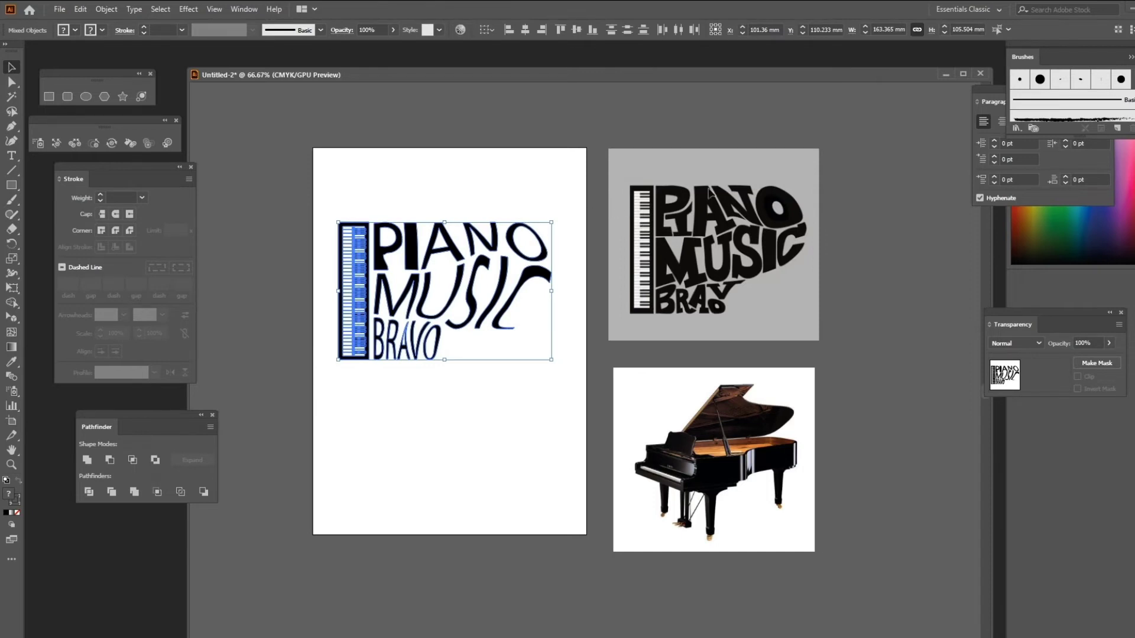
pyautogui.press('Delete')
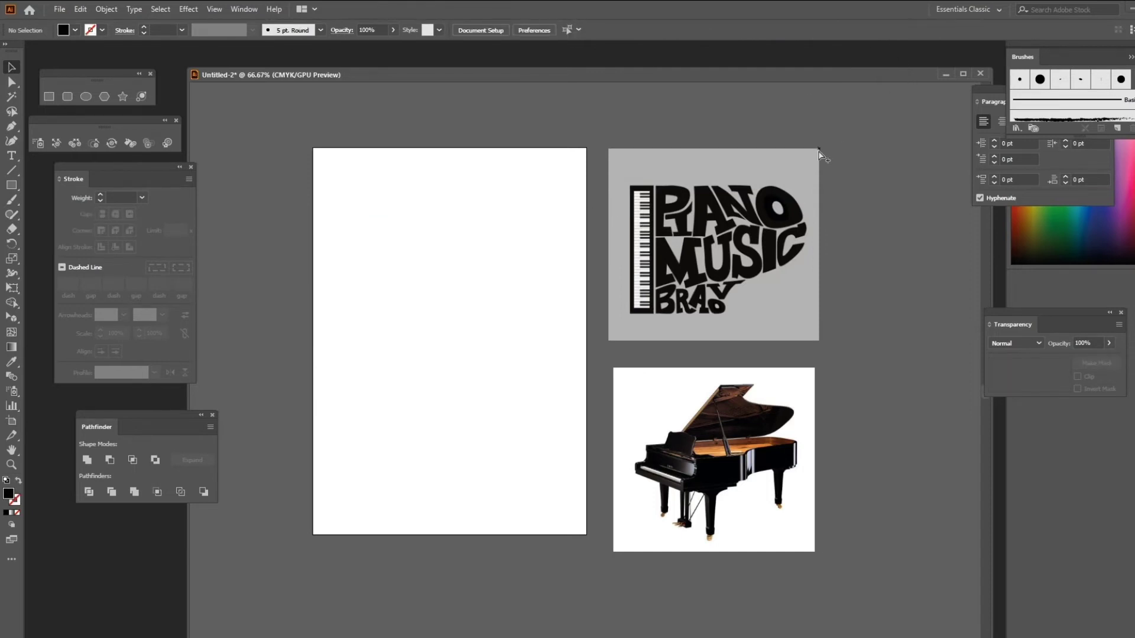
pyautogui.hotkey('ctrl', 'a')
pyautogui.press('Delete')
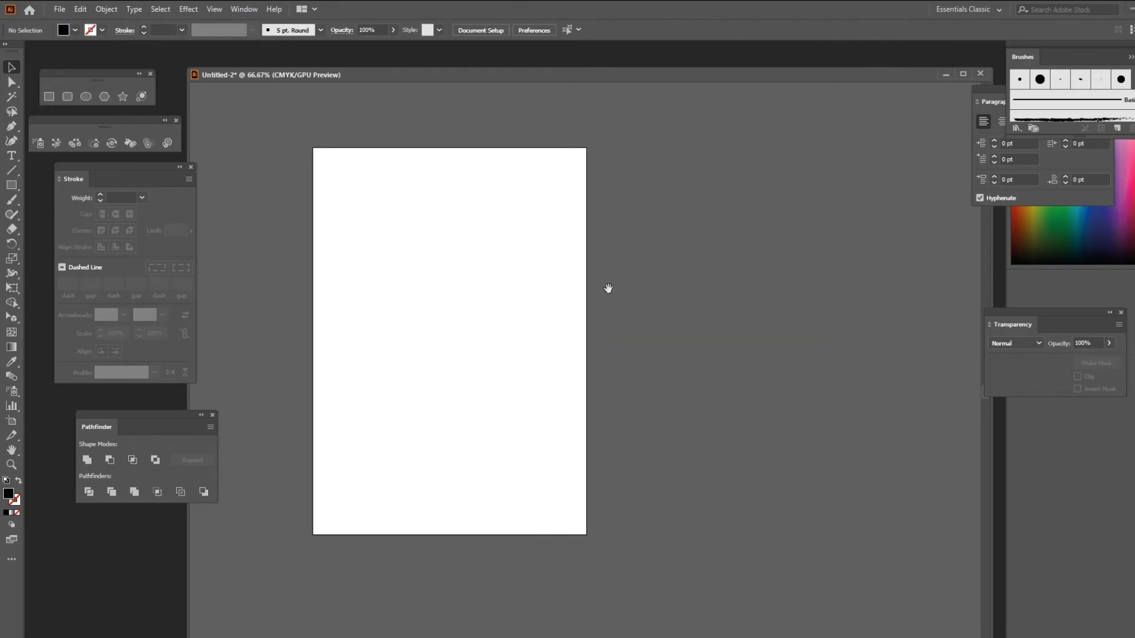
# Add the text 봄 to the empty artboard, enlarge it to about 202 pt and place it in the artboard's upper half.
pyautogui.moveTo(608, 289); pyautogui.dragTo(720, 289)
pyautogui.hotkey('ctrl', '1')
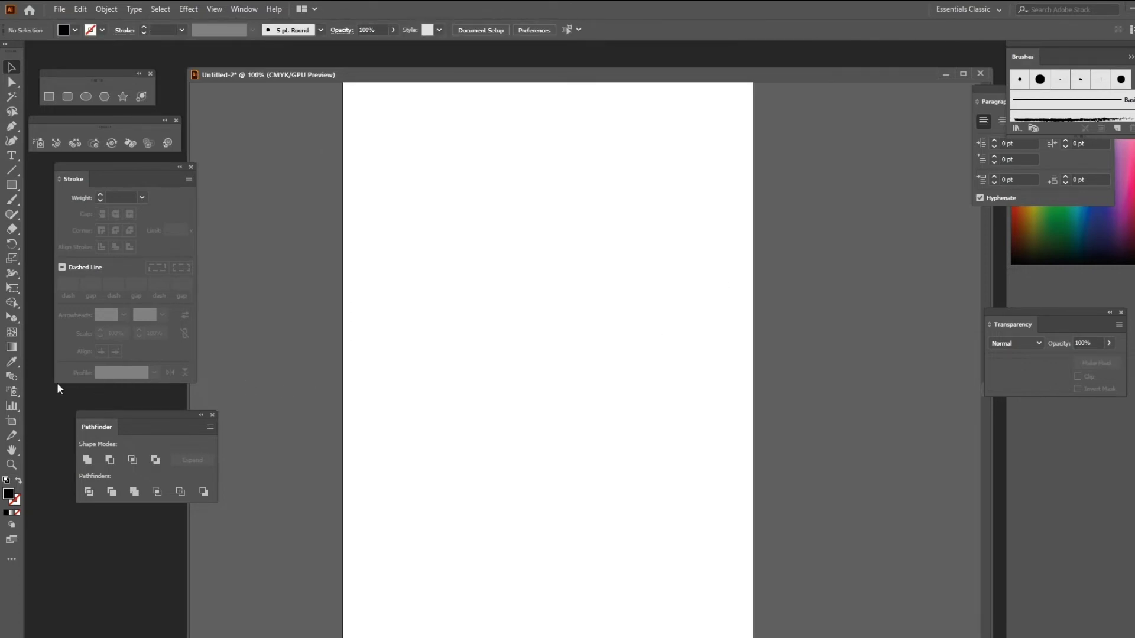
pyautogui.click(14, 157)
pyautogui.click(502, 266)
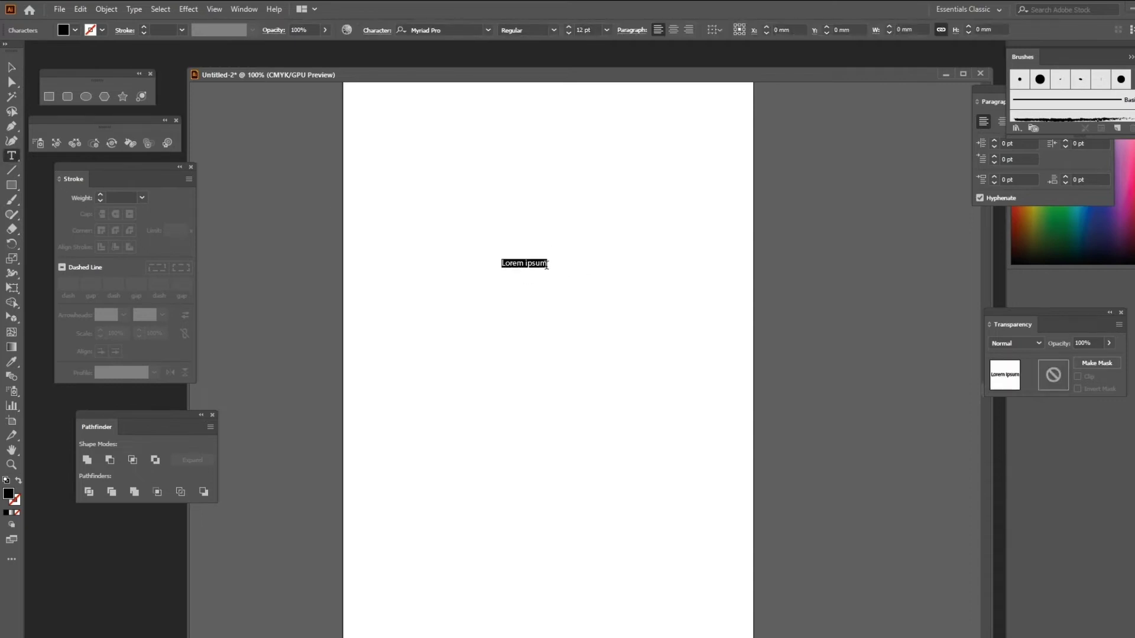
pyautogui.write('q')
pyautogui.press('BackSpace')
pyautogui.write('뷔')
pyautogui.press('BackSpace')
pyautogui.write('ㅂ')
pyautogui.write('봄')
pyautogui.press('Escape')
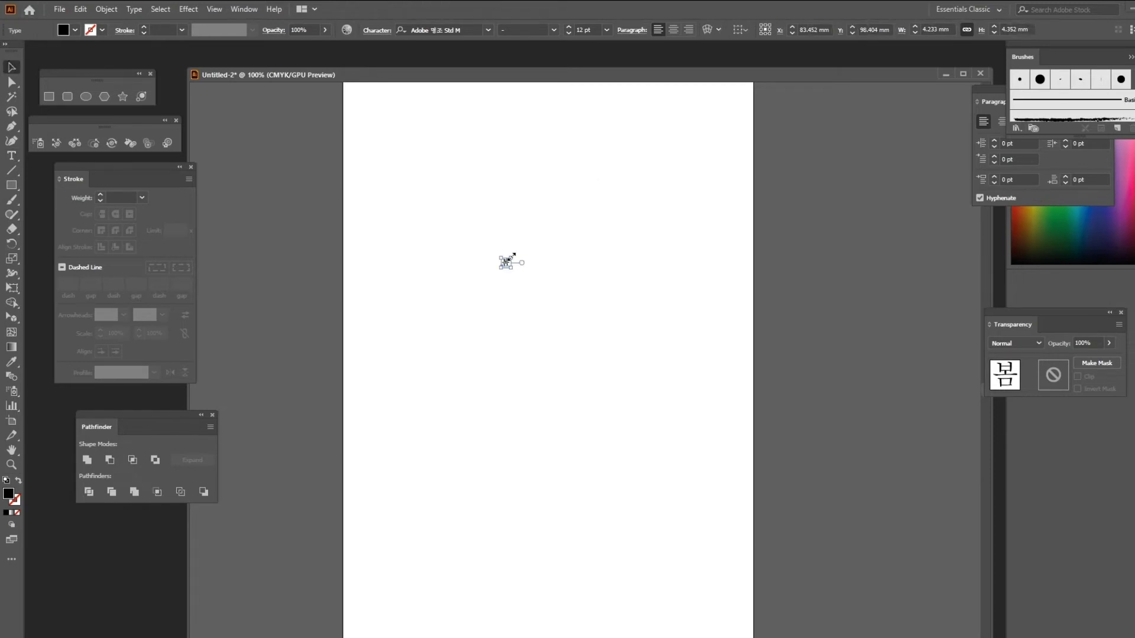
pyautogui.moveTo(514, 256); pyautogui.dragTo(696, 103)
pyautogui.moveTo(595, 193); pyautogui.dragTo(556, 298)
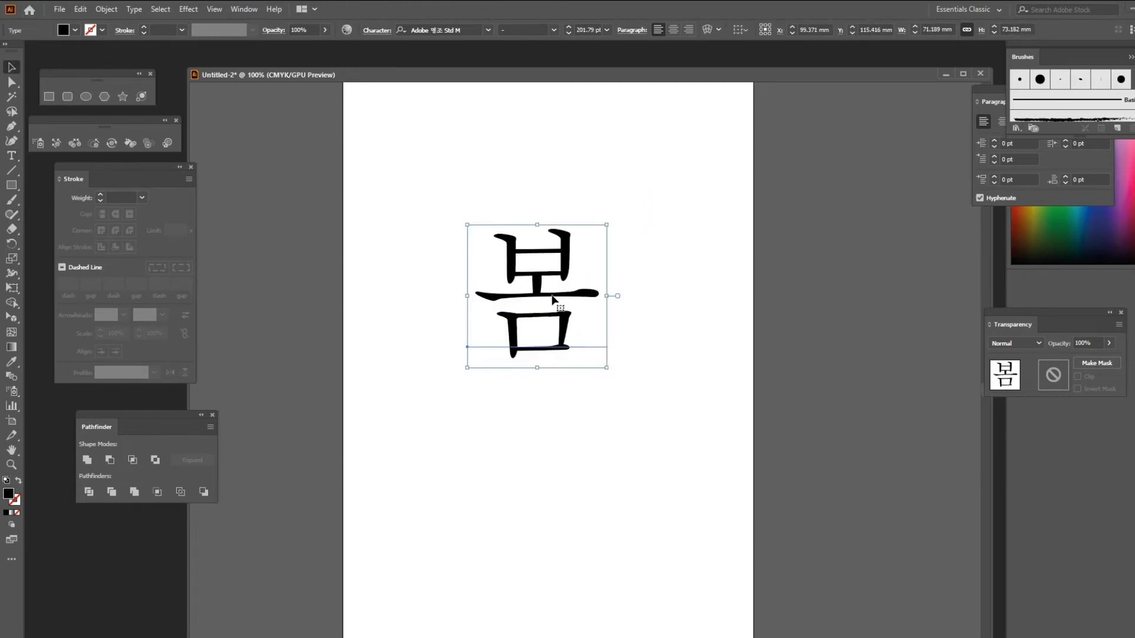
# Change the font of the 봄 text to HY견고딕.
pyautogui.press('t')
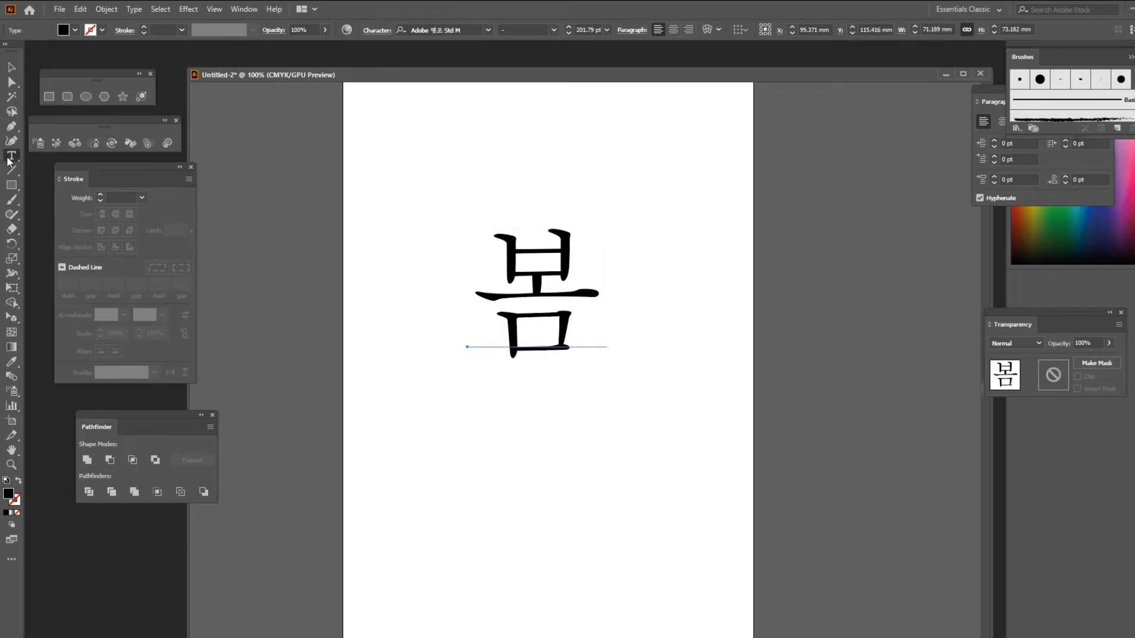
pyautogui.moveTo(507, 283); pyautogui.dragTo(618, 296)
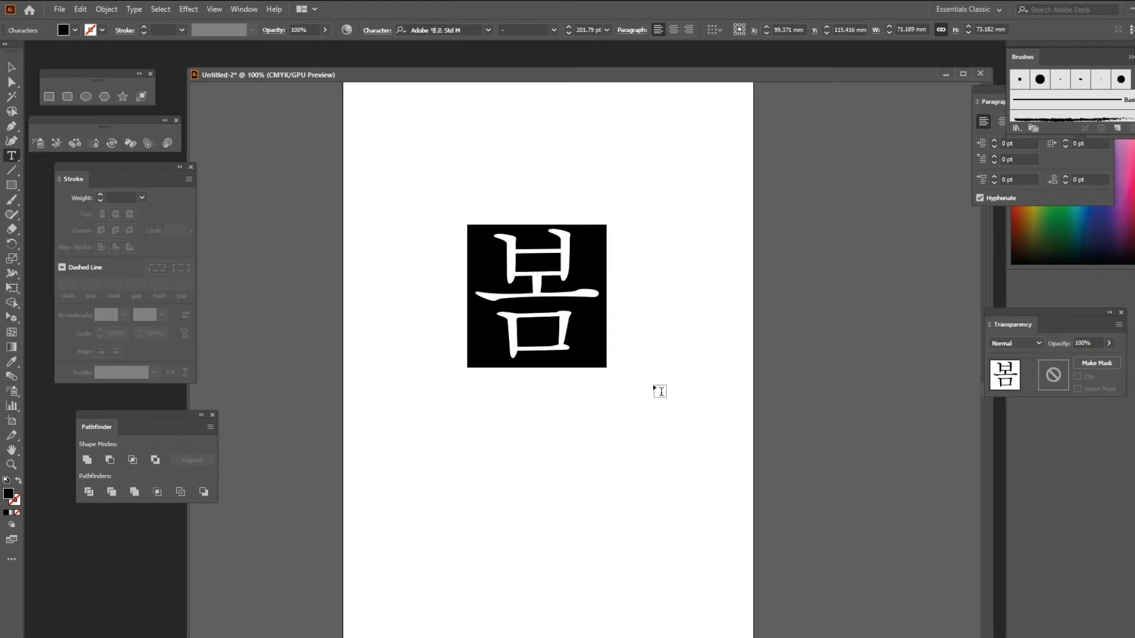
pyautogui.click(488, 30)
pyautogui.scroll(7, 529, 213)
pyautogui.scroll(-5, 535, 248)
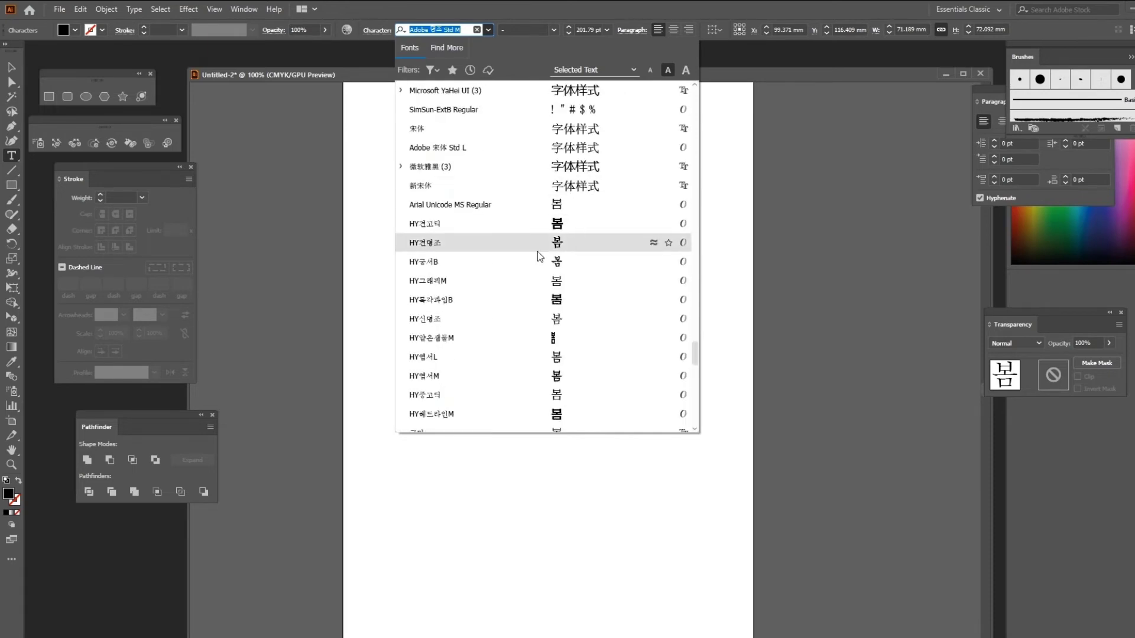
pyautogui.click(539, 225)
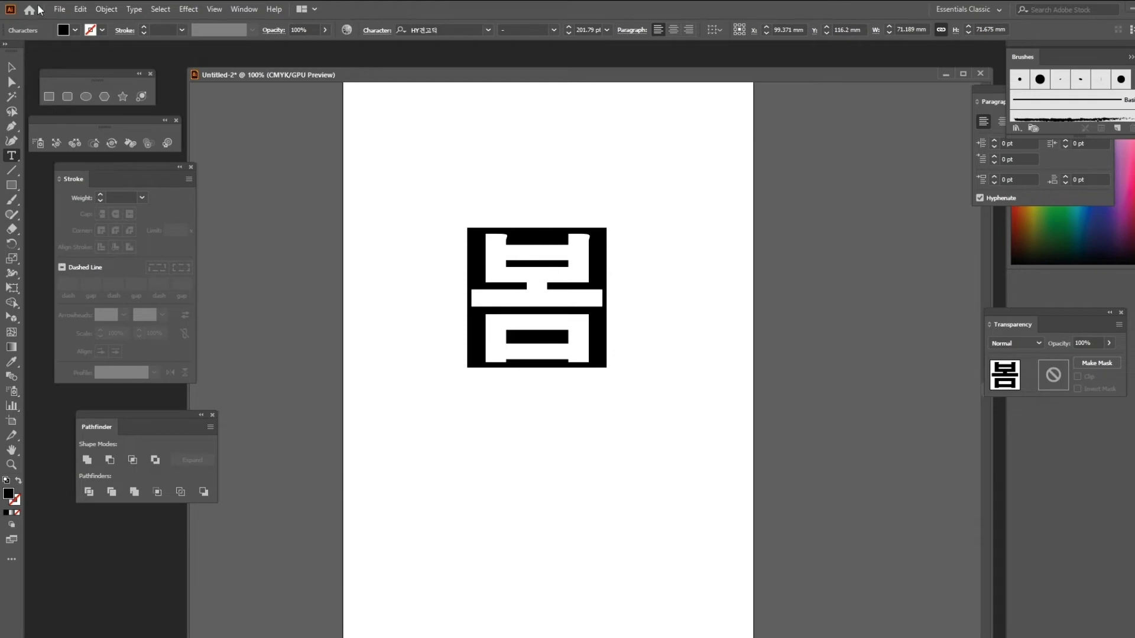
# Fill the 봄 text with a light orange and move it slightly toward the artboard's centre.
pyautogui.click(74, 29)
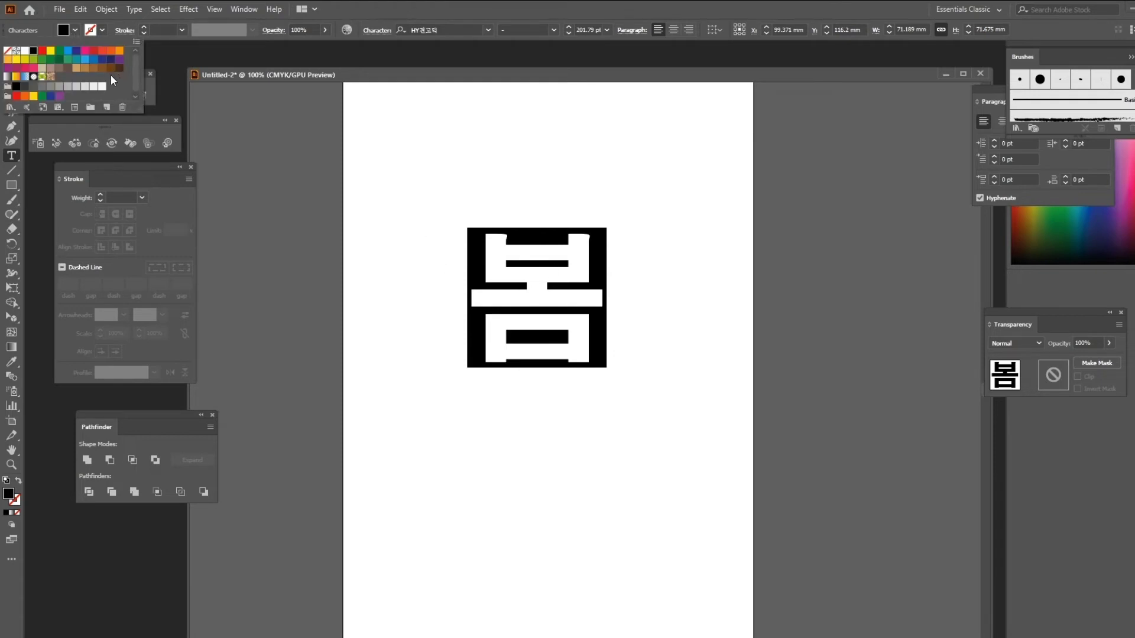
pyautogui.doubleClick(8, 493)
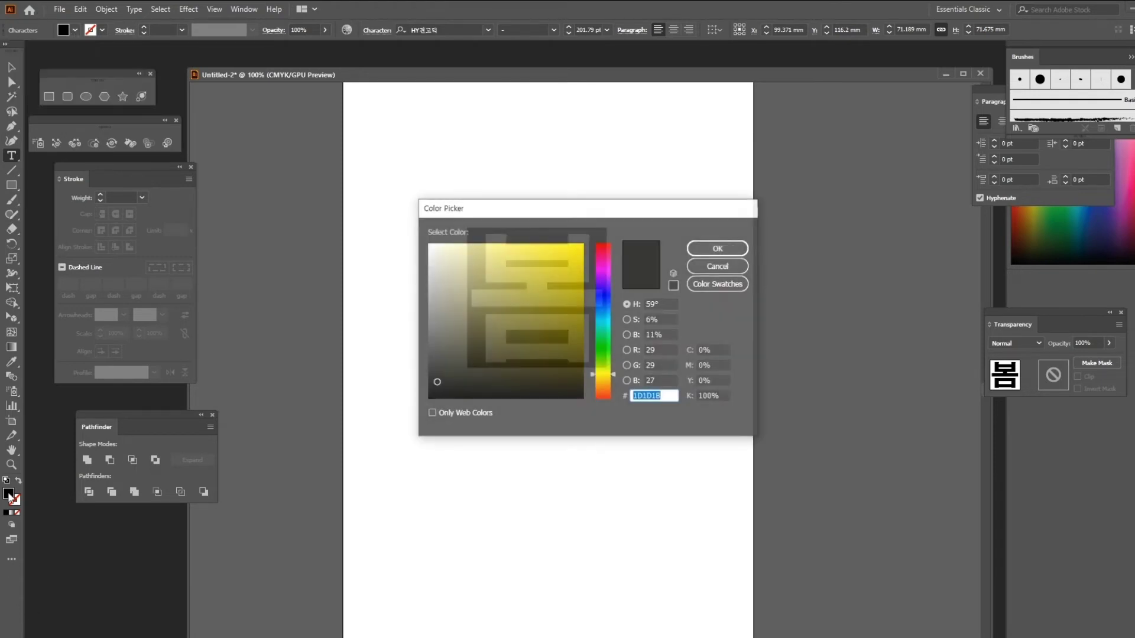
pyautogui.moveTo(513, 248); pyautogui.dragTo(489, 245)
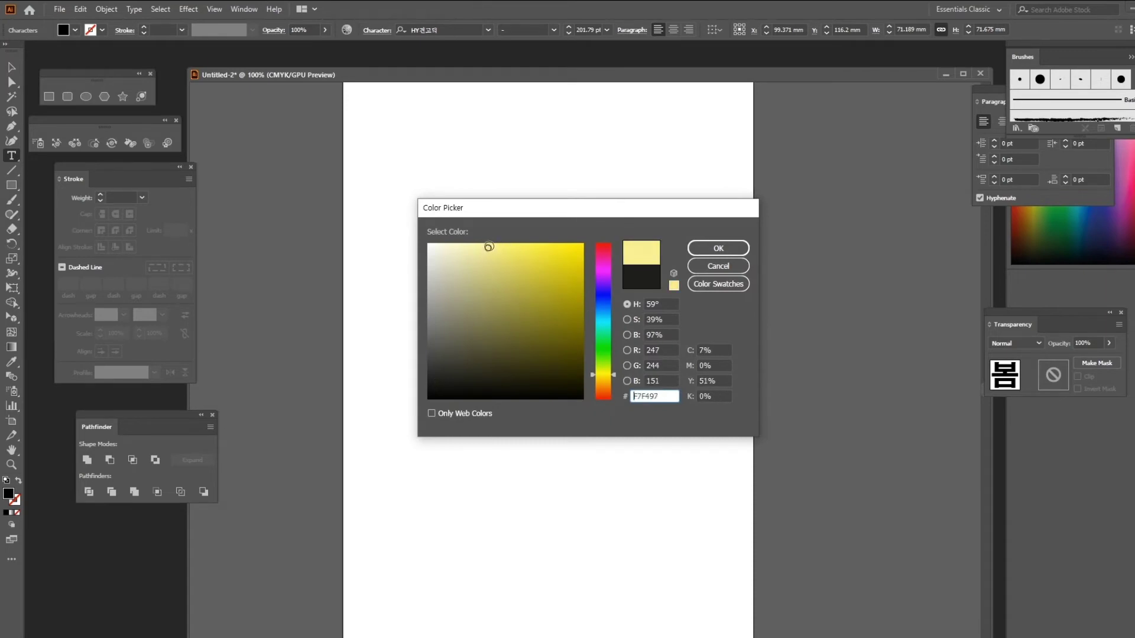
pyautogui.click(605, 386)
pyautogui.press('Return')
pyautogui.click(12, 70)
pyautogui.moveTo(564, 354); pyautogui.dragTo(597, 327)
pyautogui.moveTo(615, 276); pyautogui.dragTo(600, 304)
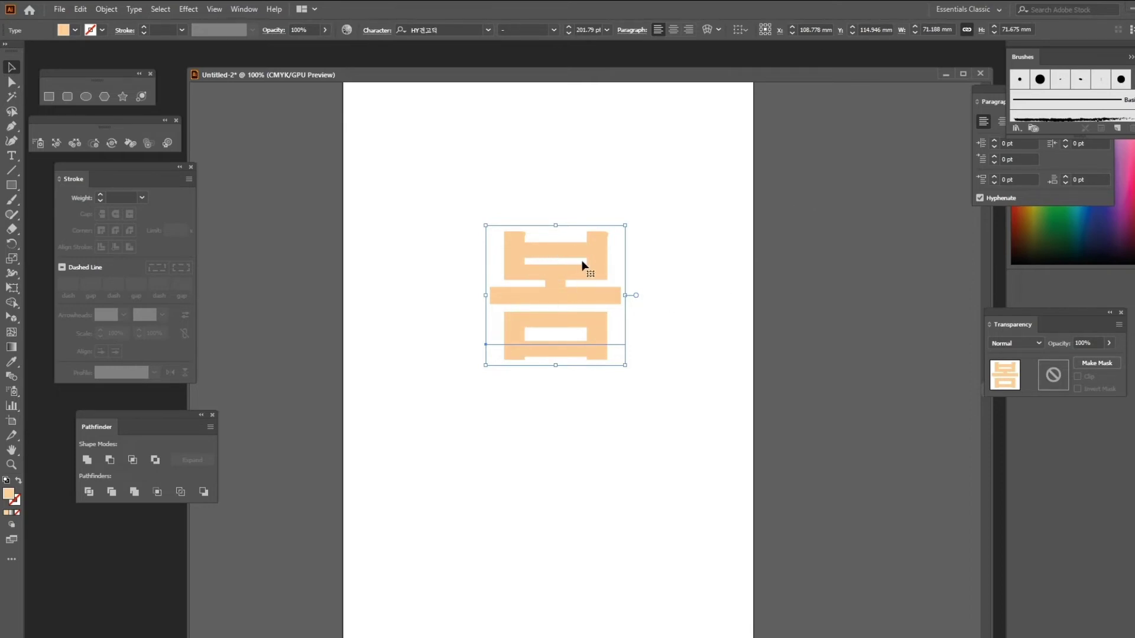
# Open 3D Extrude & Bevel for the 봄 text with preview on and rotate it to about 41°, 17° and -3°.
pyautogui.click(198, 9)
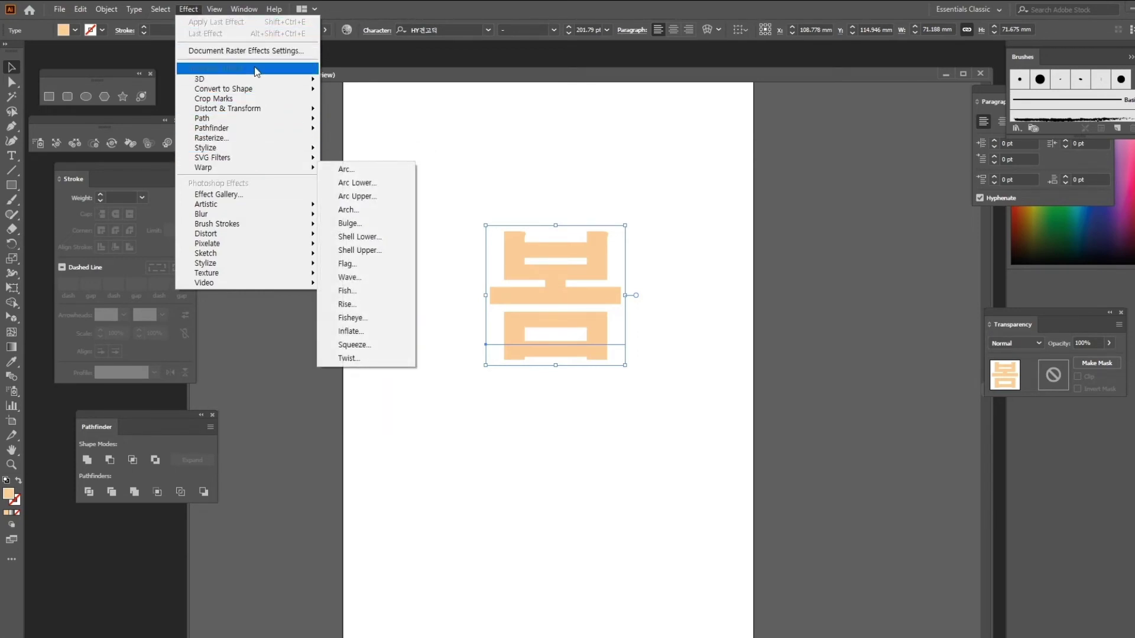
pyautogui.moveTo(257, 80)
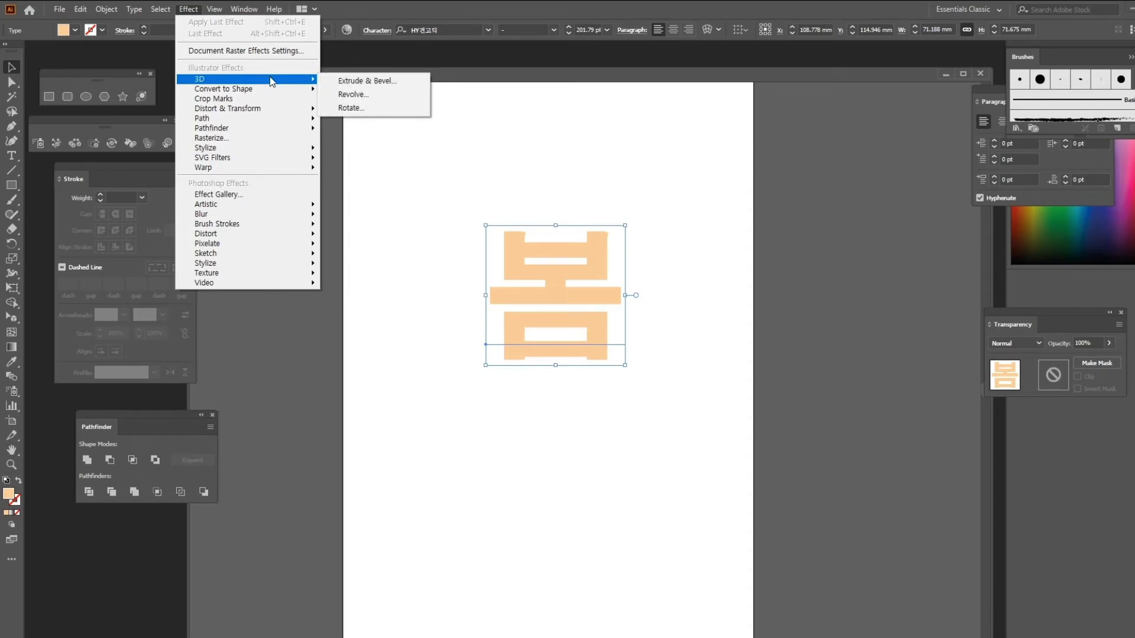
pyautogui.click(362, 82)
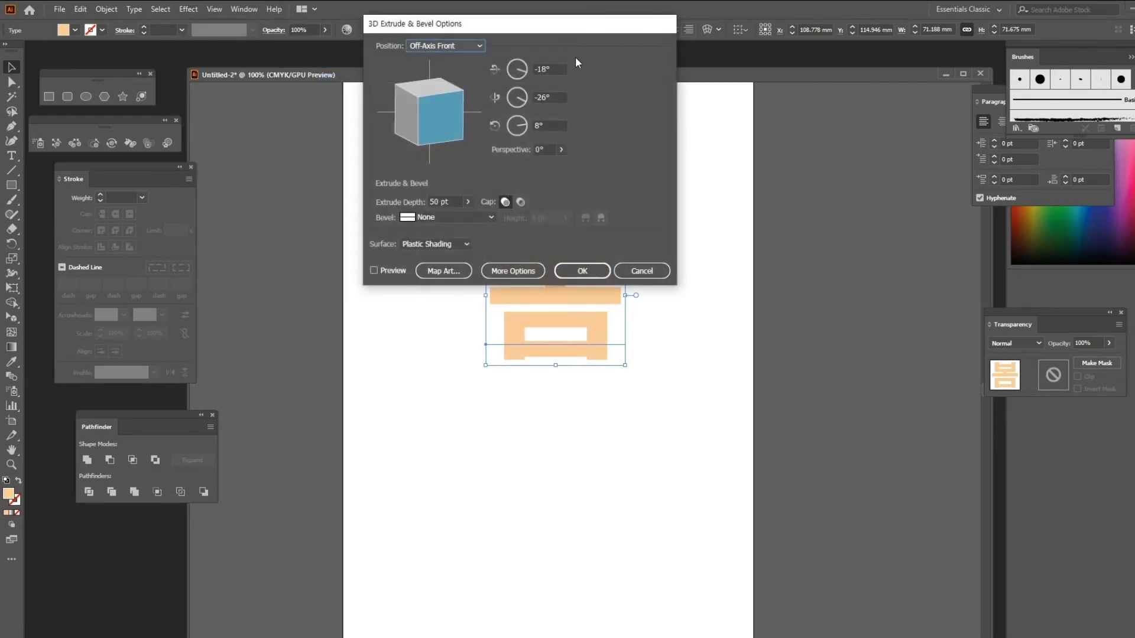
pyautogui.moveTo(569, 31); pyautogui.dragTo(932, 90)
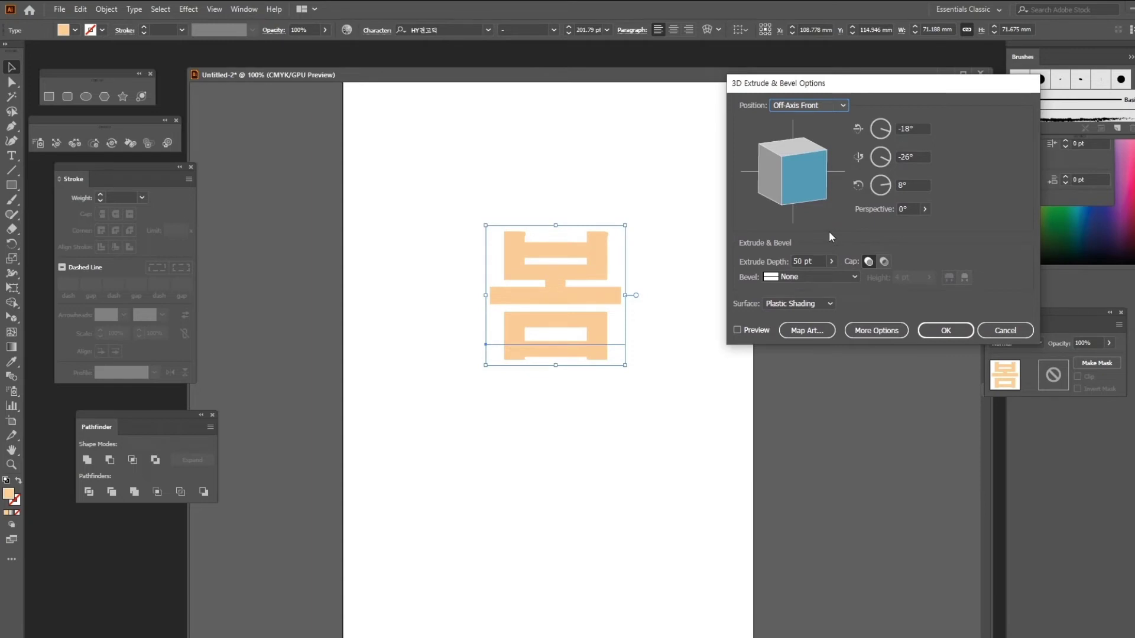
pyautogui.click(736, 329)
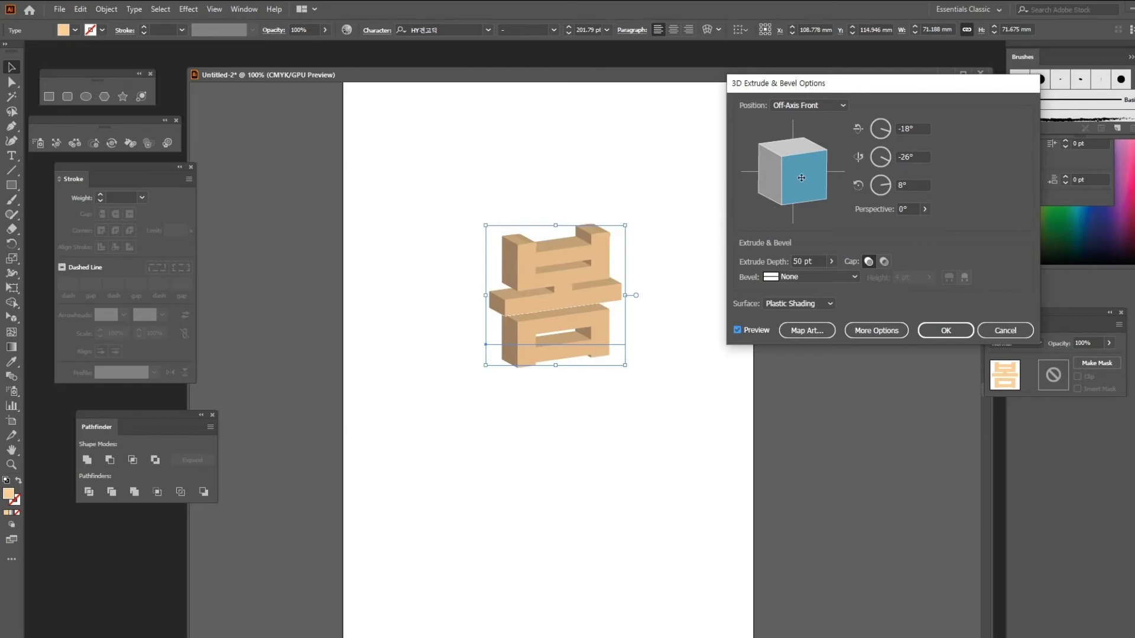
pyautogui.moveTo(799, 182); pyautogui.dragTo(799, 156)
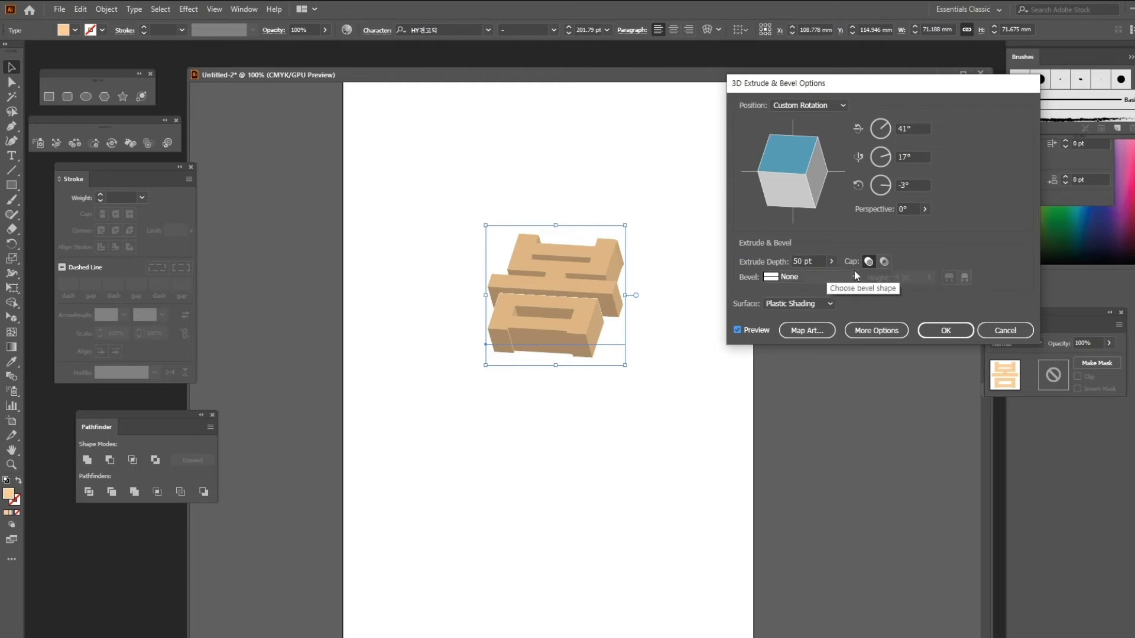
# Set the extrude depth of the 봄 text to about 111 pt.
pyautogui.click(830, 262)
pyautogui.moveTo(786, 276)
pyautogui.mouseDown()
pyautogui.moveTo(800, 279)
pyautogui.moveTo(789, 280)
pyautogui.mouseUp()
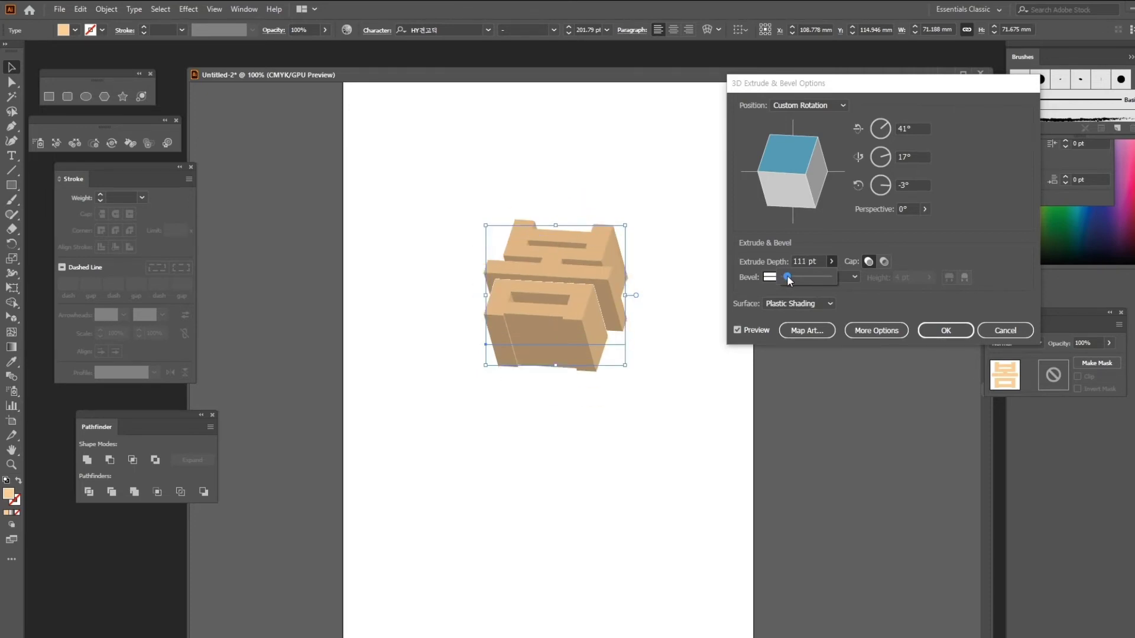
pyautogui.click(905, 300)
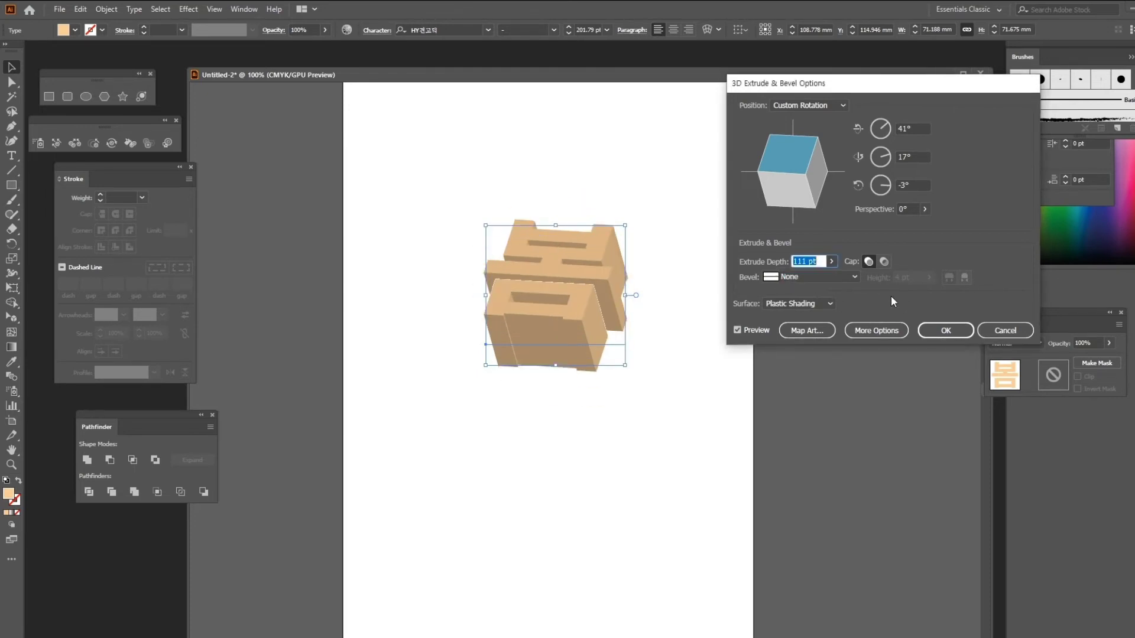
# Try the Wireframe, No Shading and Diffuse Shading surfaces on the extruded text, and return to Plastic Shading.
pyautogui.click(815, 305)
pyautogui.click(814, 316)
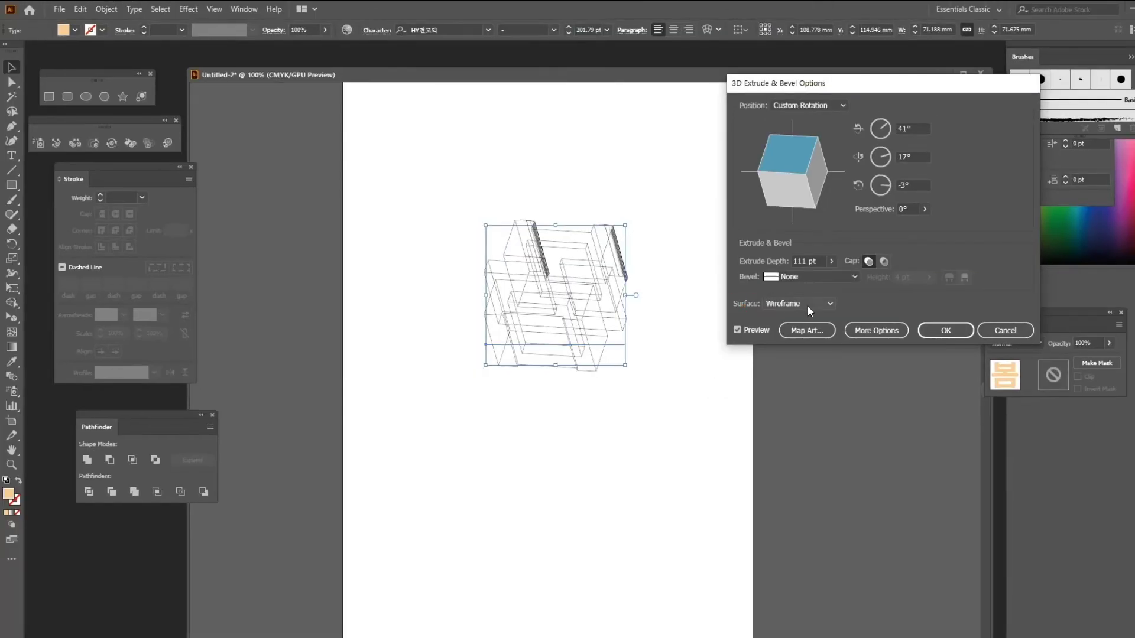
pyautogui.click(857, 290)
pyautogui.click(804, 332)
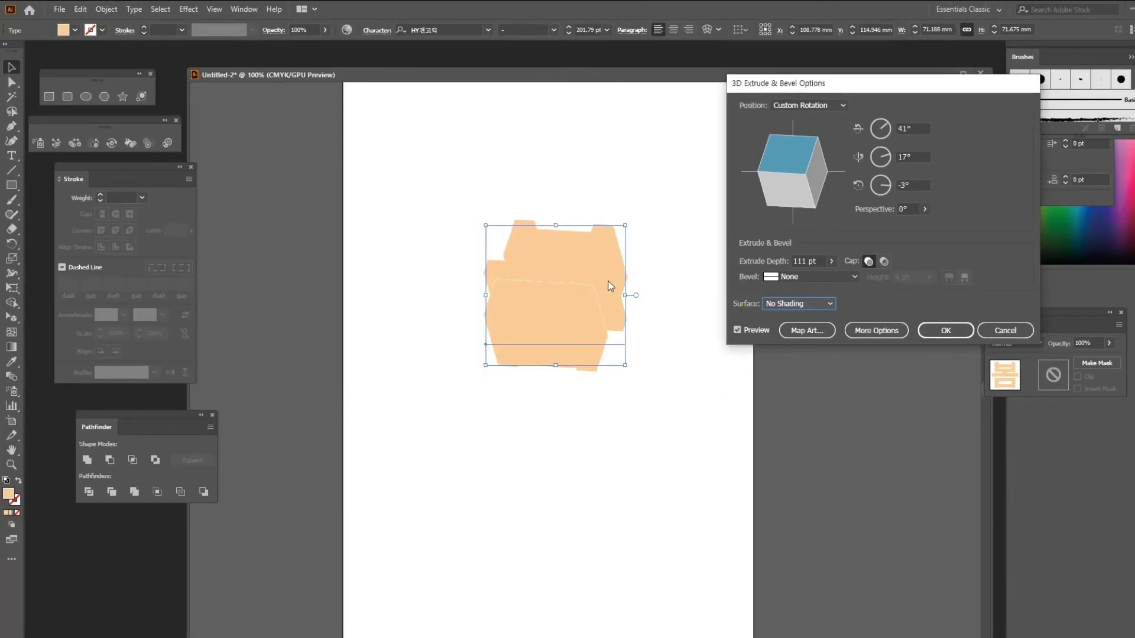
pyautogui.click(768, 305)
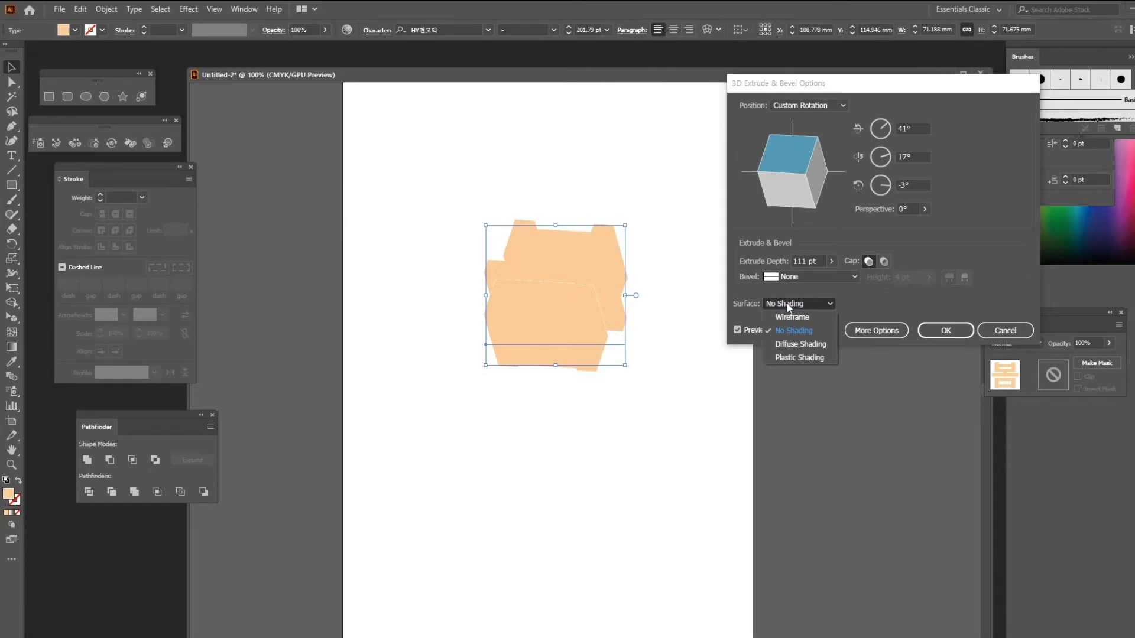
pyautogui.click(799, 347)
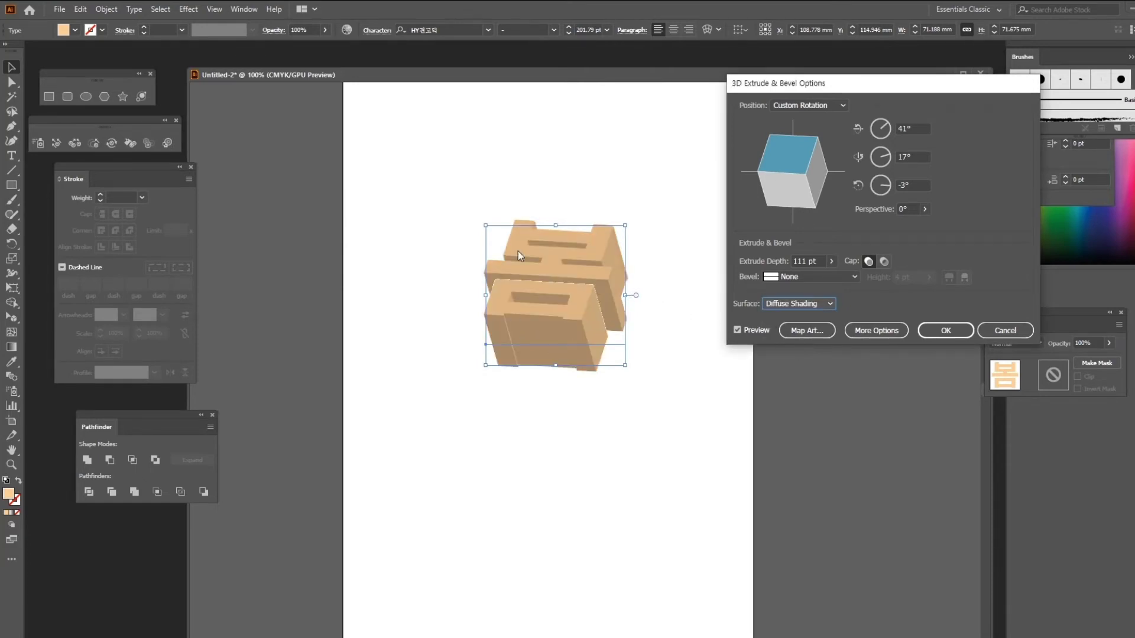
pyautogui.click(772, 304)
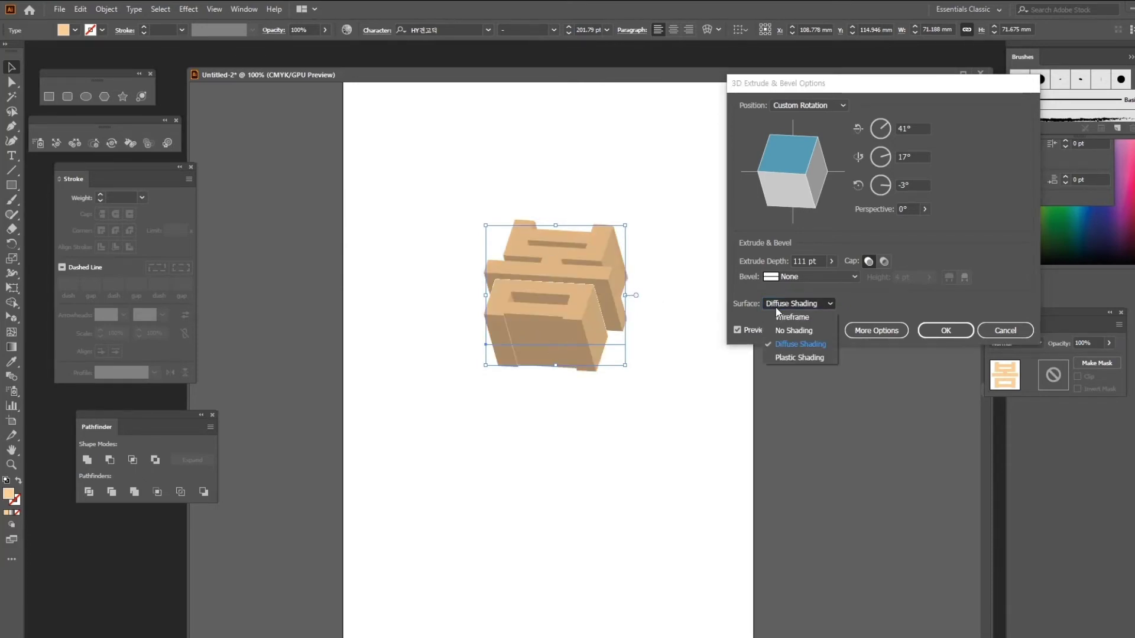
pyautogui.click(792, 358)
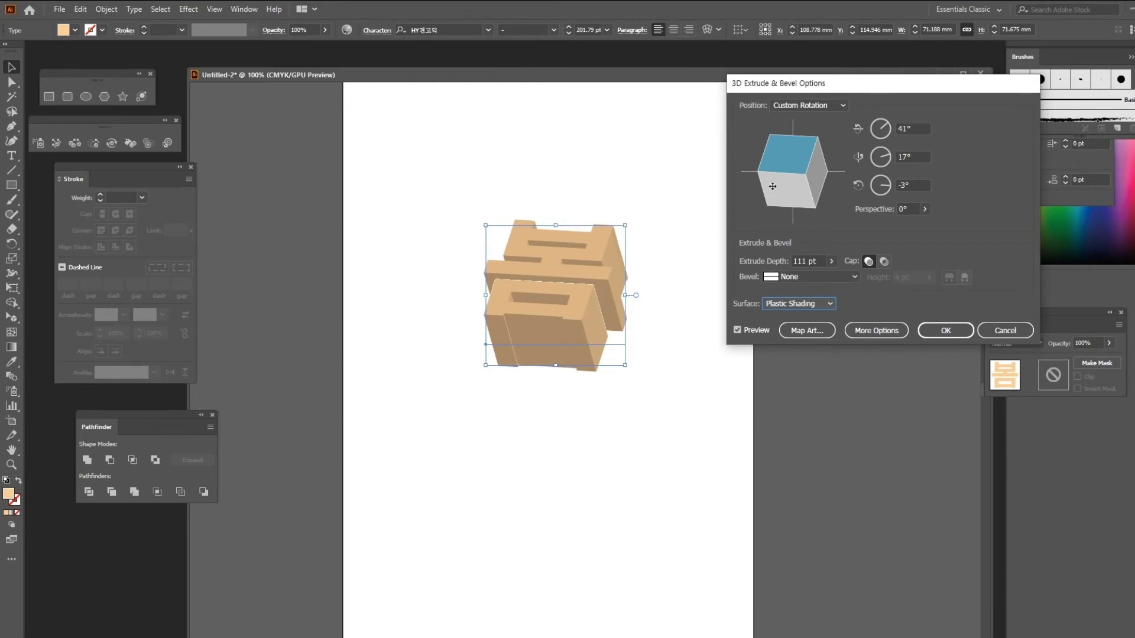
# Adjust the 3D rotation to about 45°, 16° and -2°, apply the effect, and move the extruded text slightly down.
pyautogui.moveTo(792, 168); pyautogui.dragTo(792, 166)
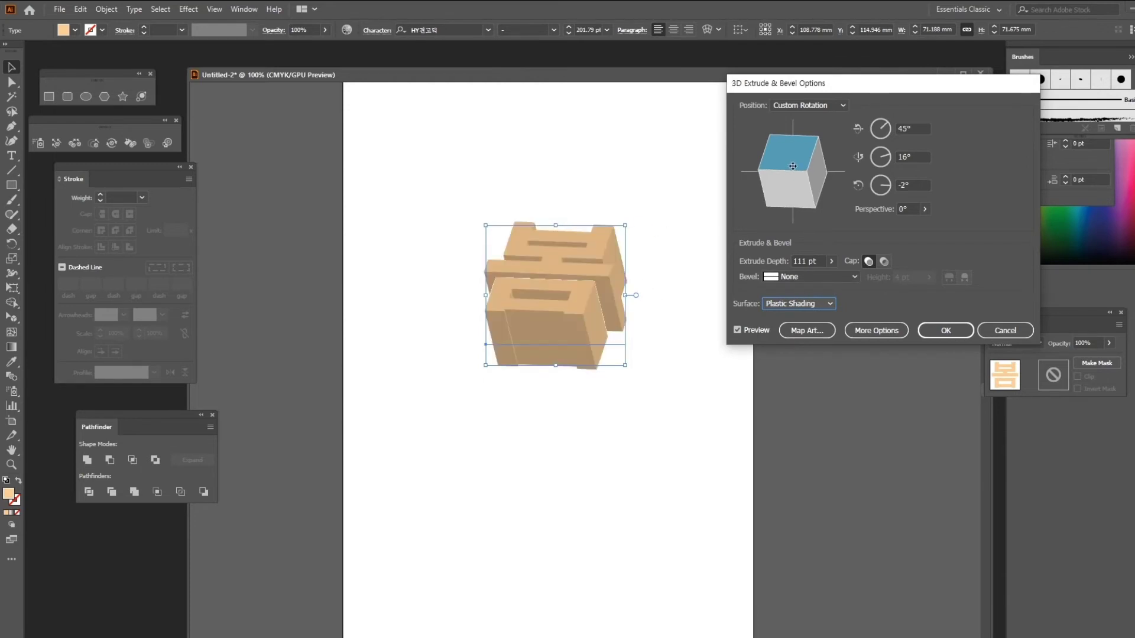
pyautogui.click(946, 330)
pyautogui.moveTo(586, 317); pyautogui.dragTo(583, 342)
pyautogui.click(593, 349)
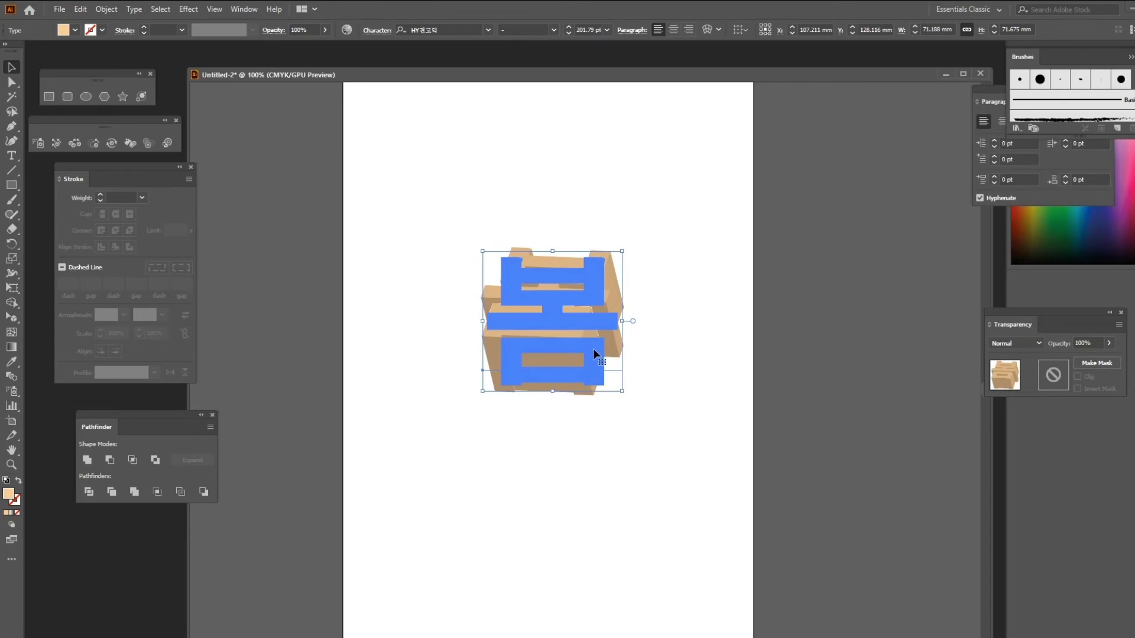
pyautogui.moveTo(590, 339); pyautogui.dragTo(591, 341)
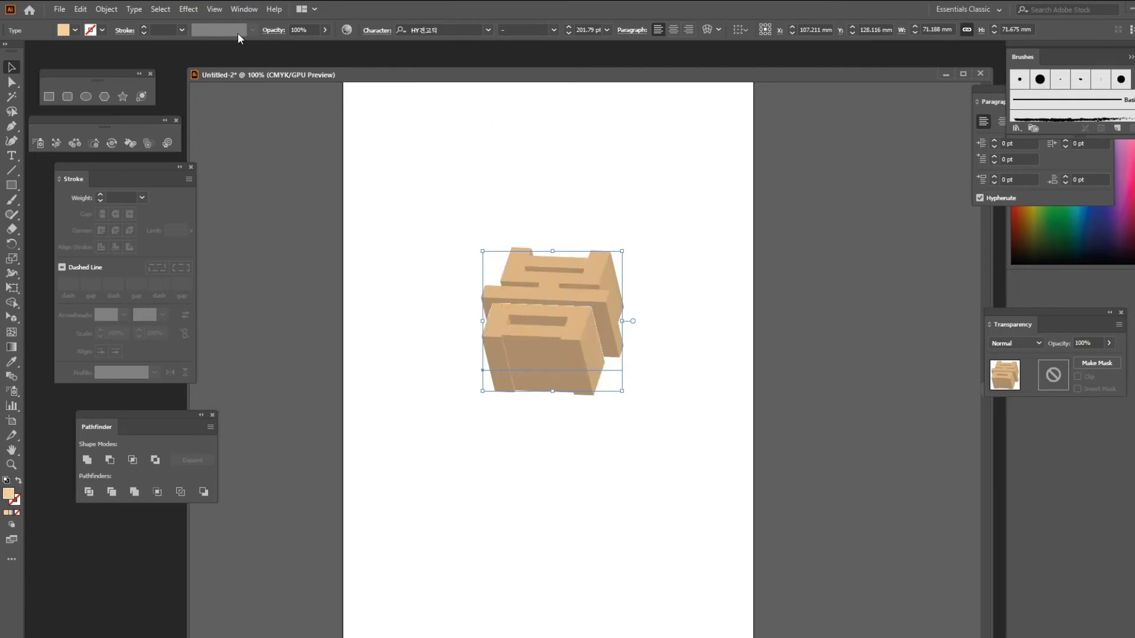
pyautogui.click(197, 11)
pyautogui.moveTo(231, 80)
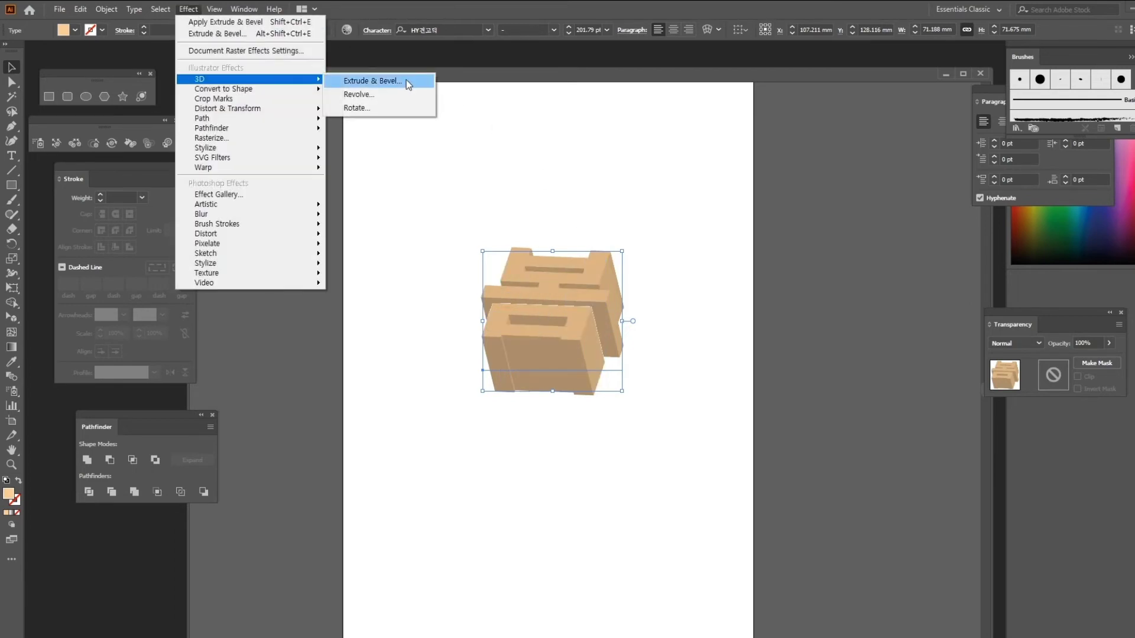
pyautogui.click(407, 83)
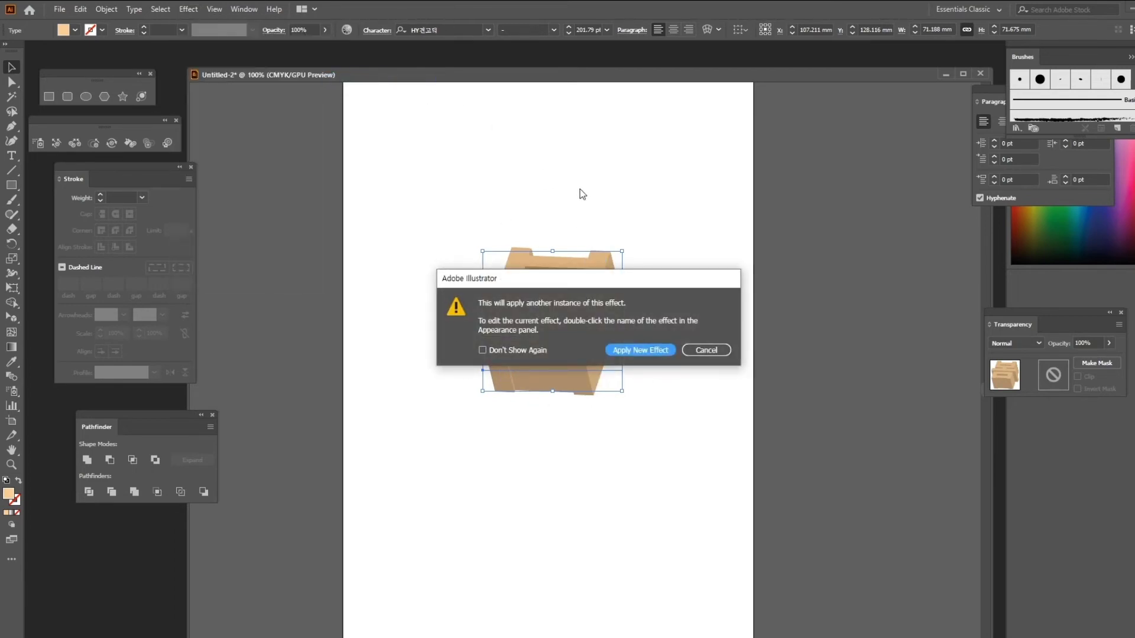
pyautogui.click(665, 352)
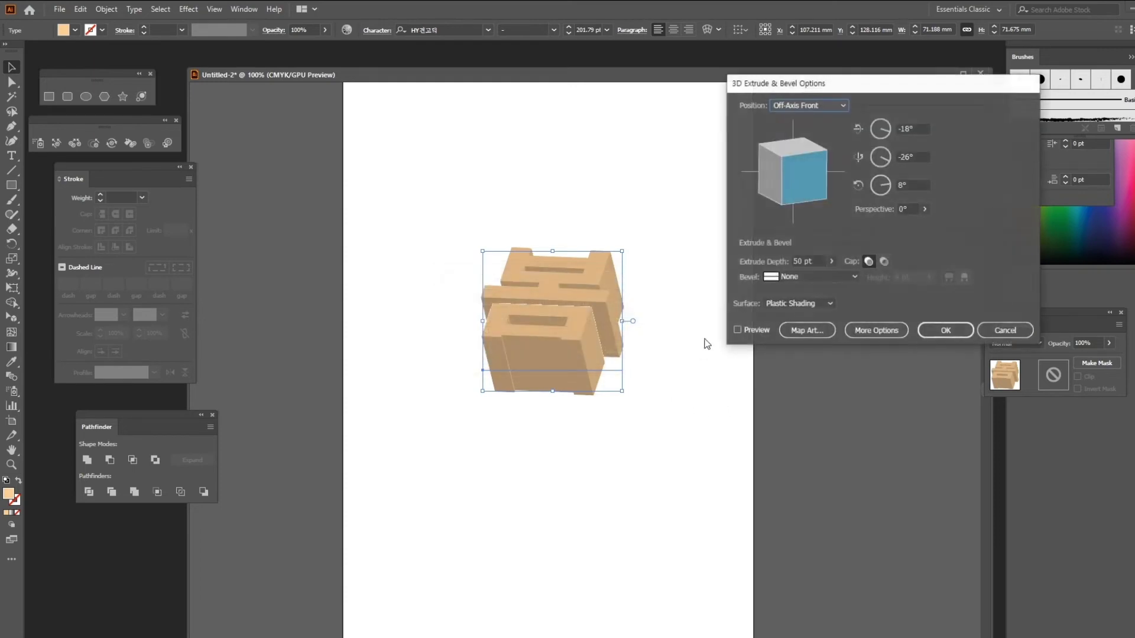
pyautogui.click(737, 330)
pyautogui.moveTo(807, 183); pyautogui.dragTo(787, 198)
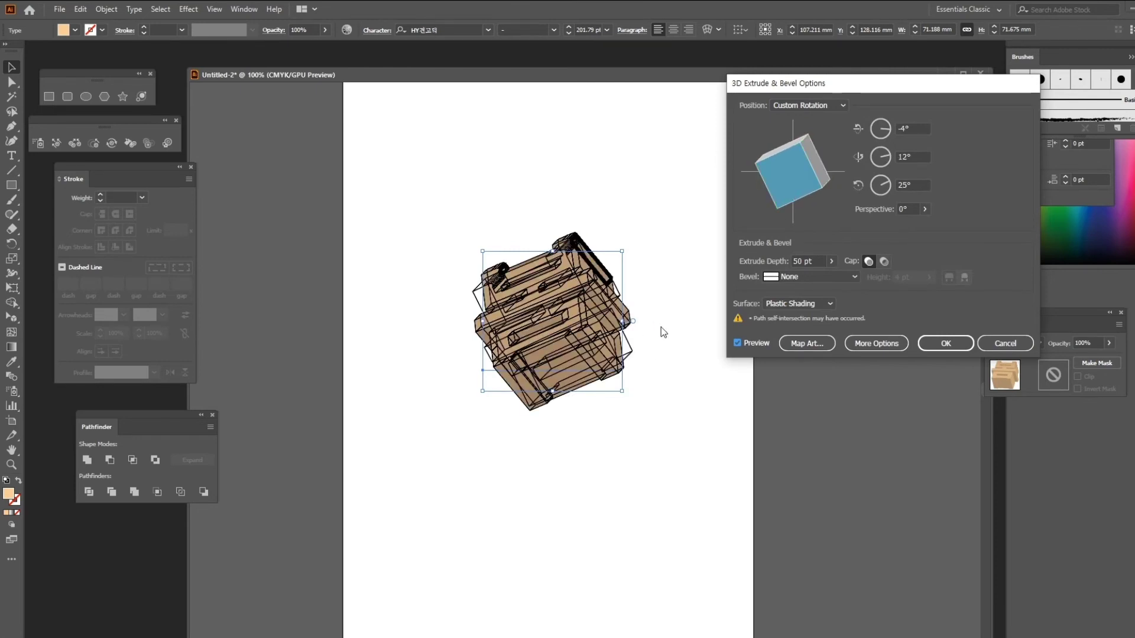
pyautogui.click(1005, 343)
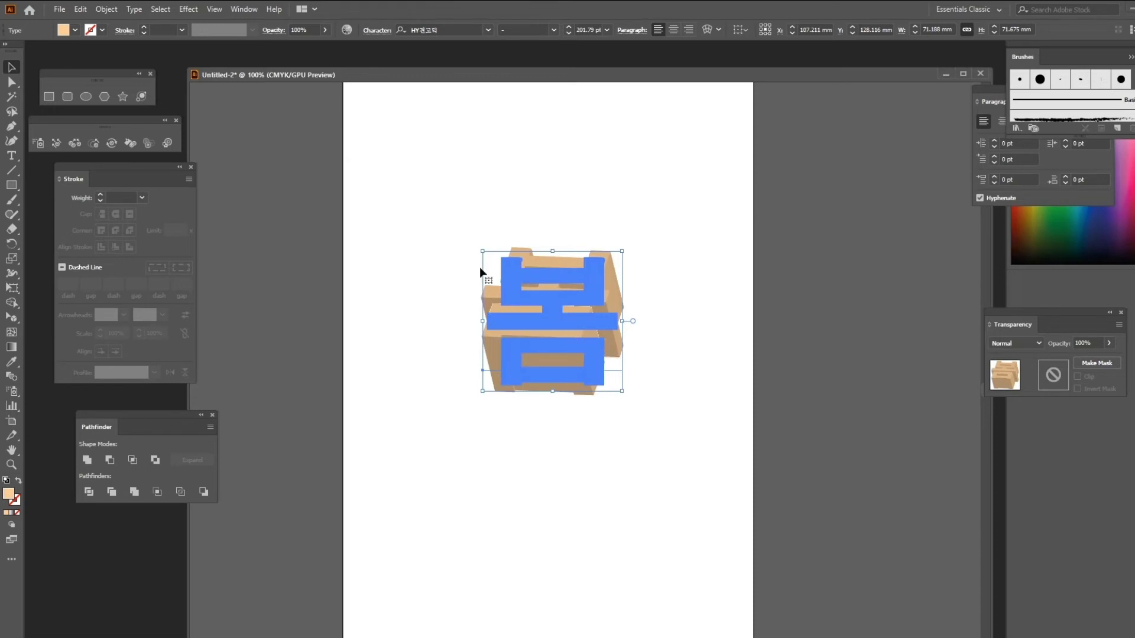
# Expand the appearance of the extruded 봄 text into editable shapes.
pyautogui.click(108, 10)
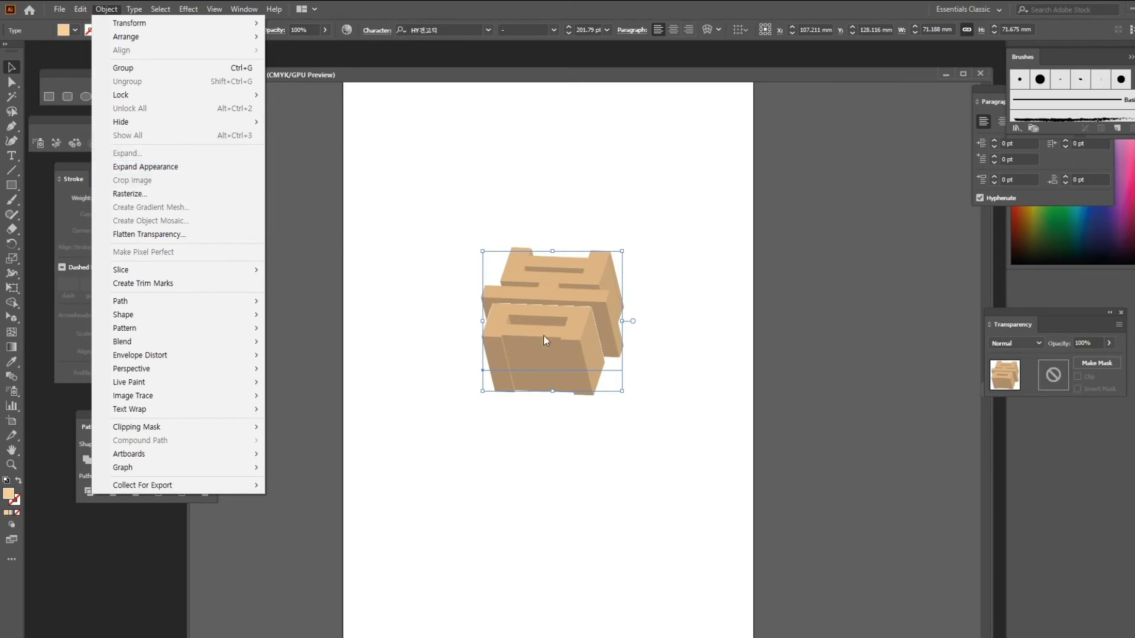
pyautogui.click(167, 169)
pyautogui.click(441, 175)
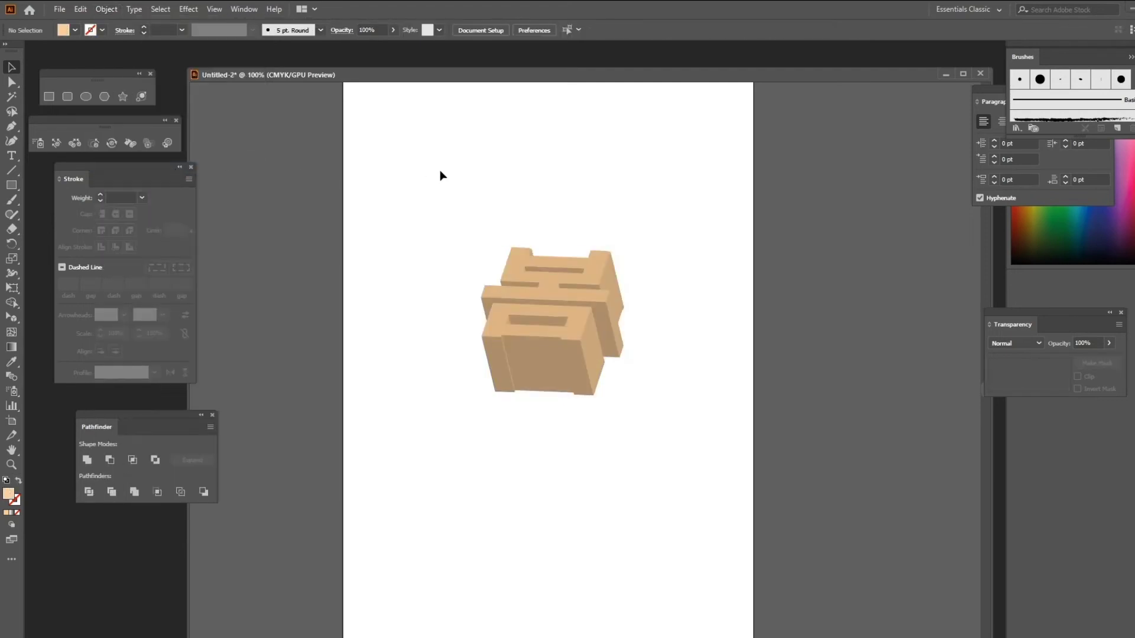
pyautogui.click(561, 275)
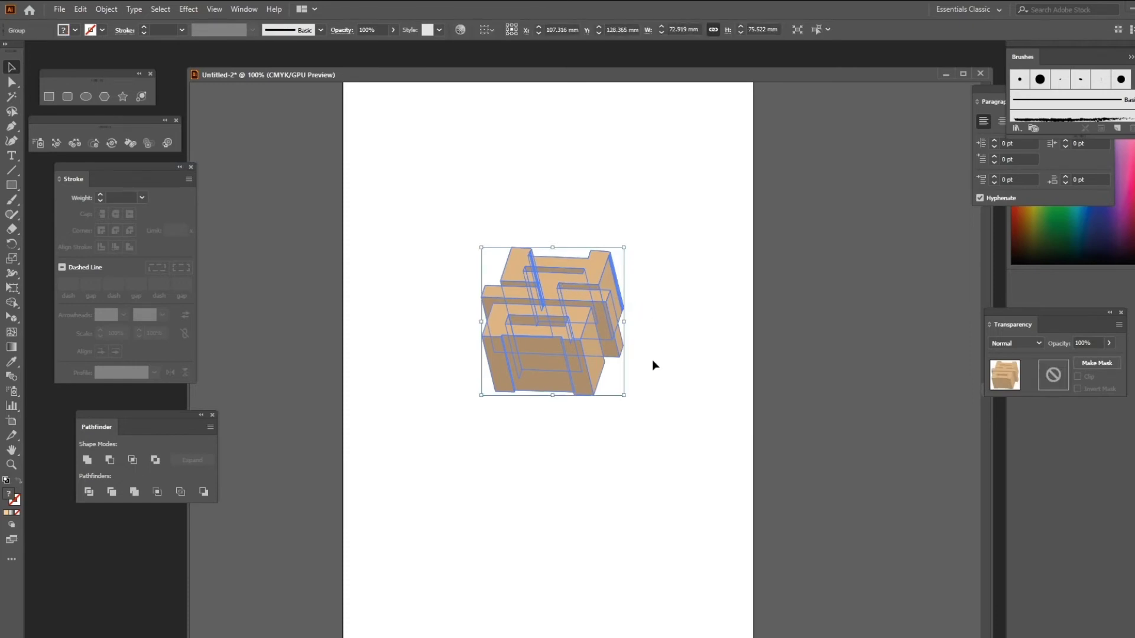
pyautogui.click(657, 323)
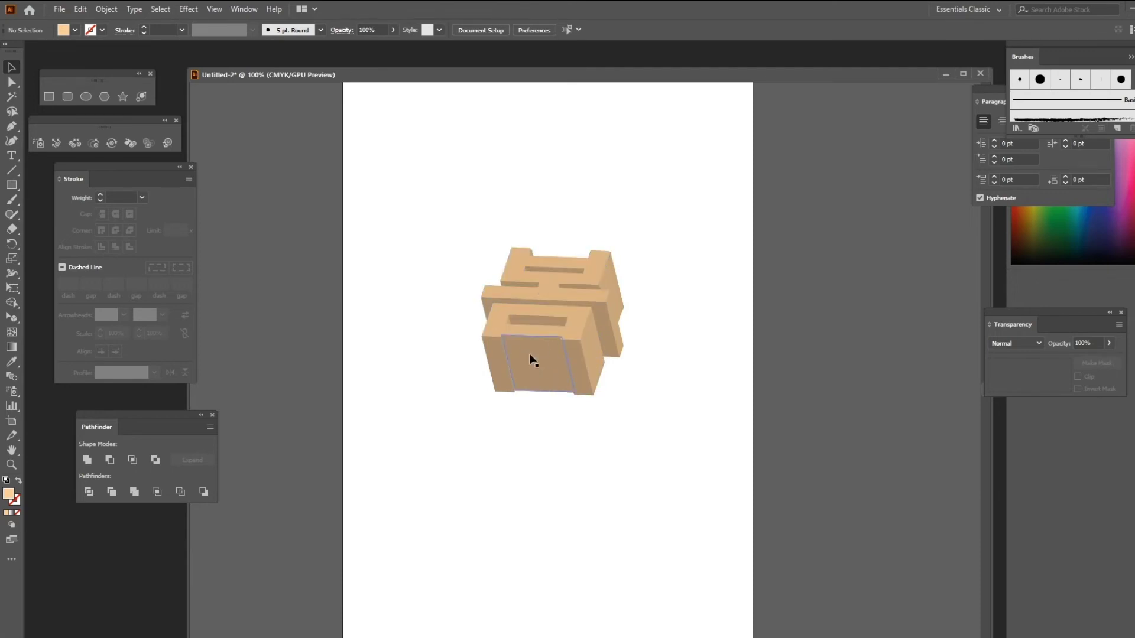
# Ungroup the expanded 3D 봄 repeatedly until its faces are separate pieces.
pyautogui.click(593, 284)
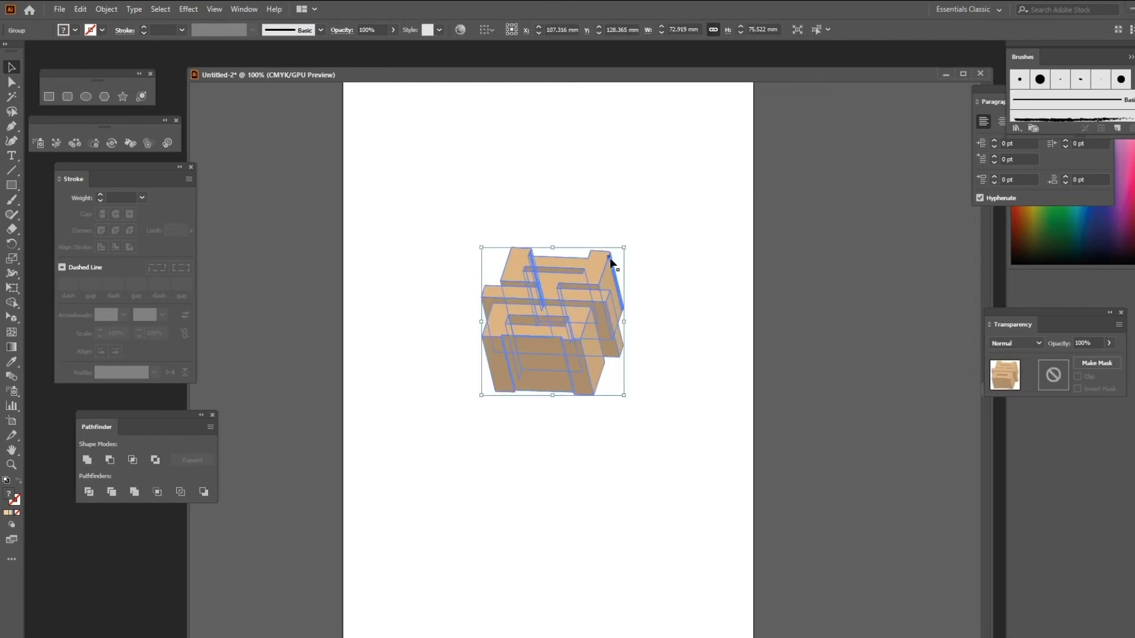
pyautogui.rightClick(550, 276)
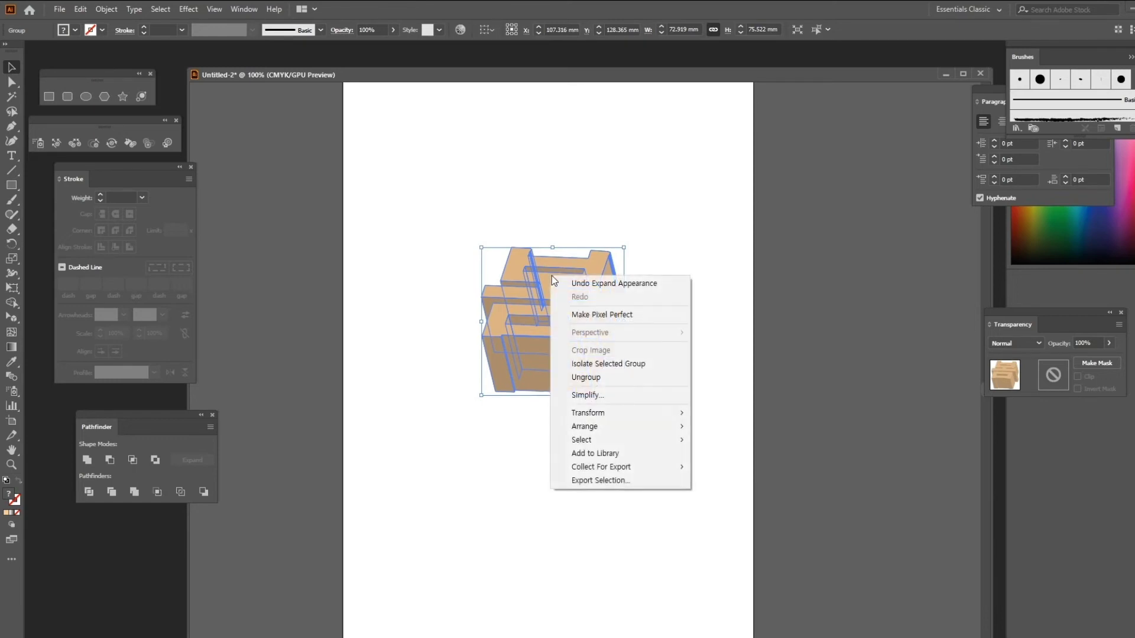
pyautogui.click(599, 381)
pyautogui.moveTo(417, 163); pyautogui.dragTo(571, 285)
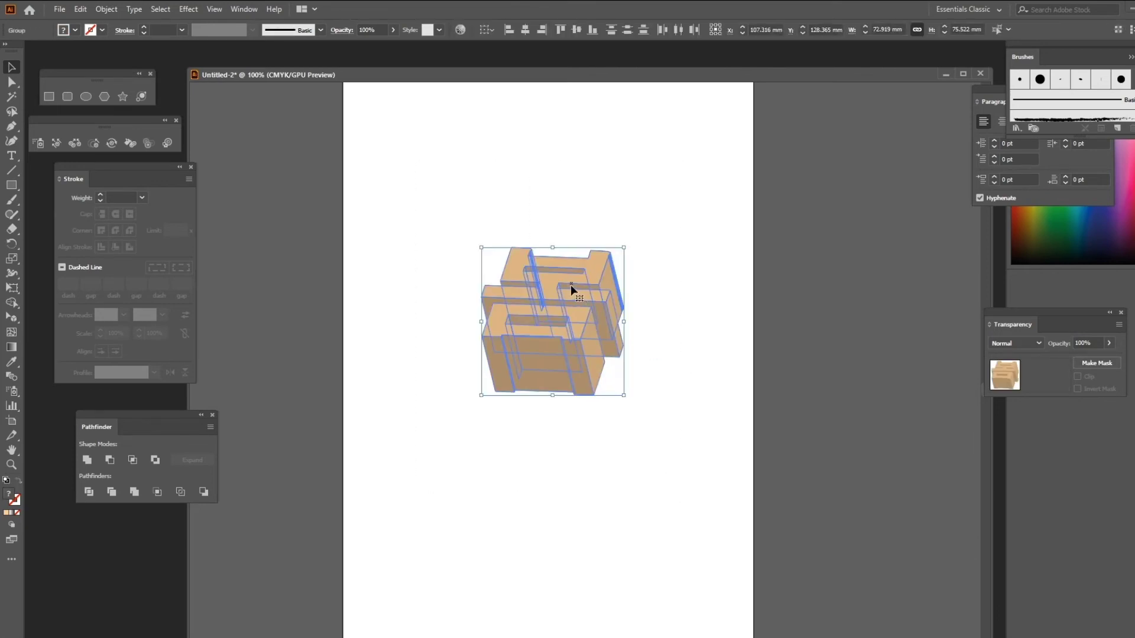
pyautogui.rightClick(571, 286)
pyautogui.click(609, 392)
pyautogui.moveTo(465, 240); pyautogui.dragTo(634, 418)
pyautogui.rightClick(561, 300)
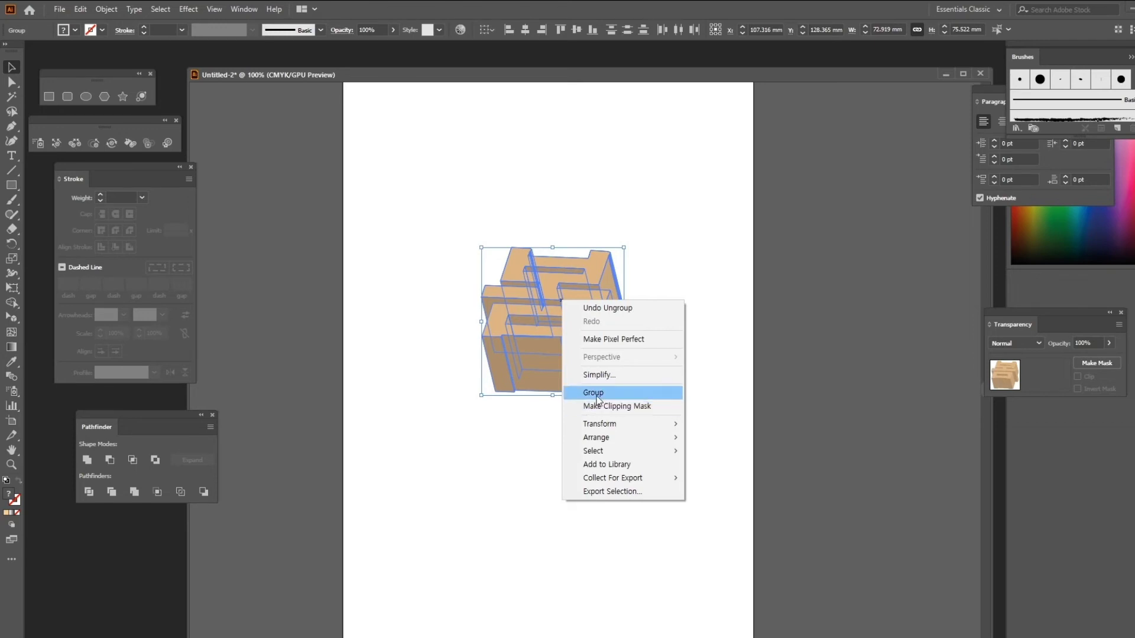
pyautogui.click(619, 396)
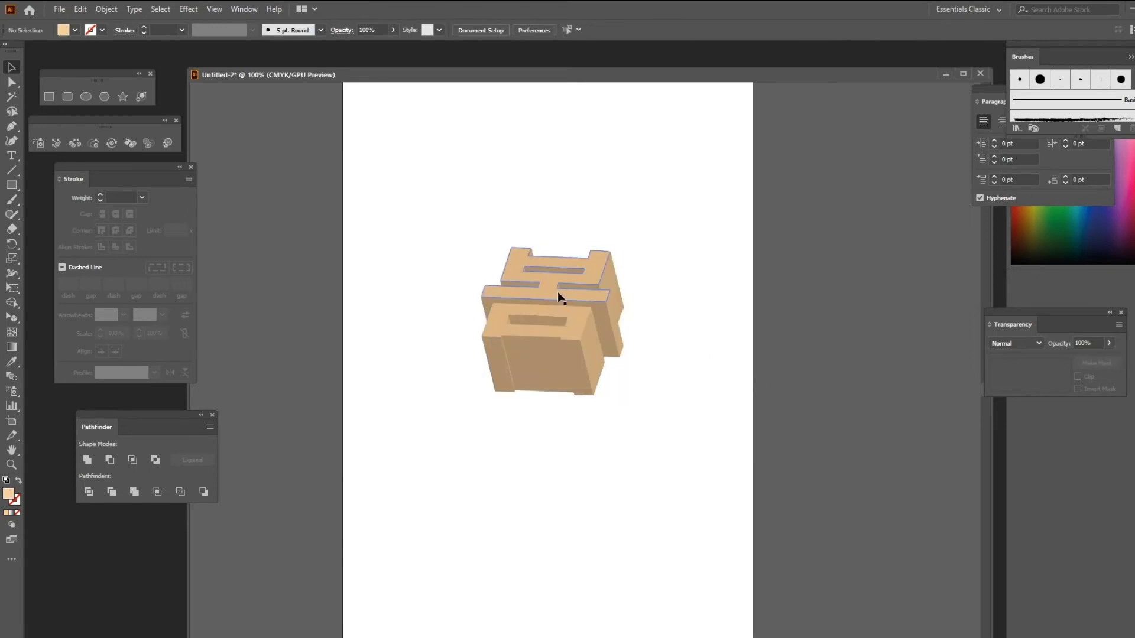
# Pull the upper front face and then a narrow right side face away from the 3D 봄, undoing each move.
pyautogui.moveTo(590, 266); pyautogui.dragTo(643, 171)
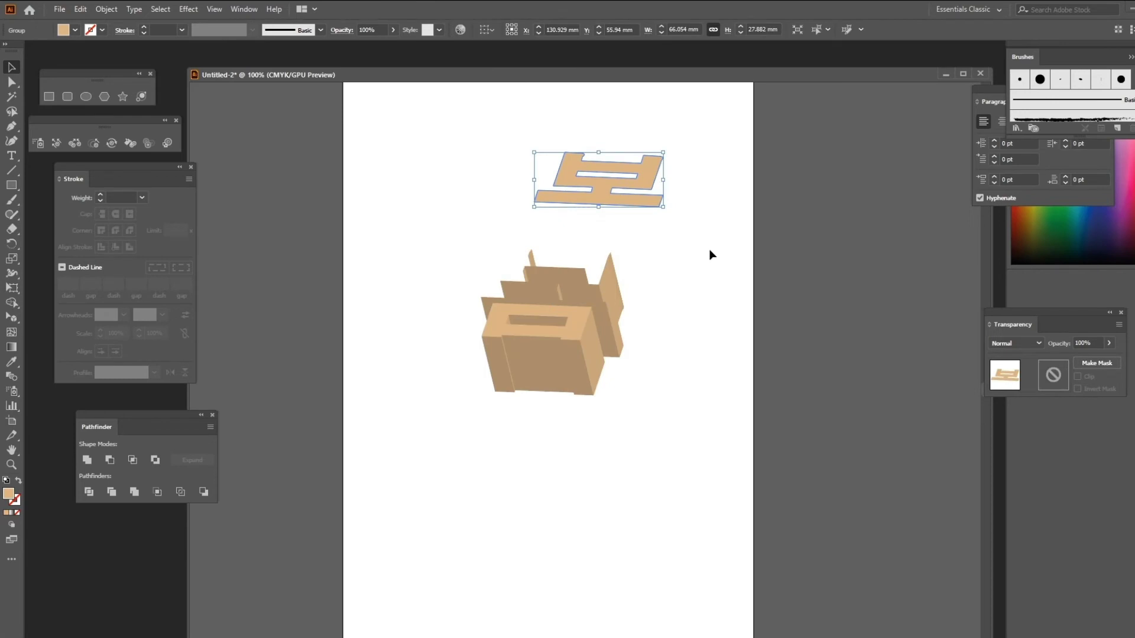
pyautogui.hotkey('ctrl', 'z')
pyautogui.click(616, 329)
pyautogui.moveTo(616, 329); pyautogui.dragTo(740, 208)
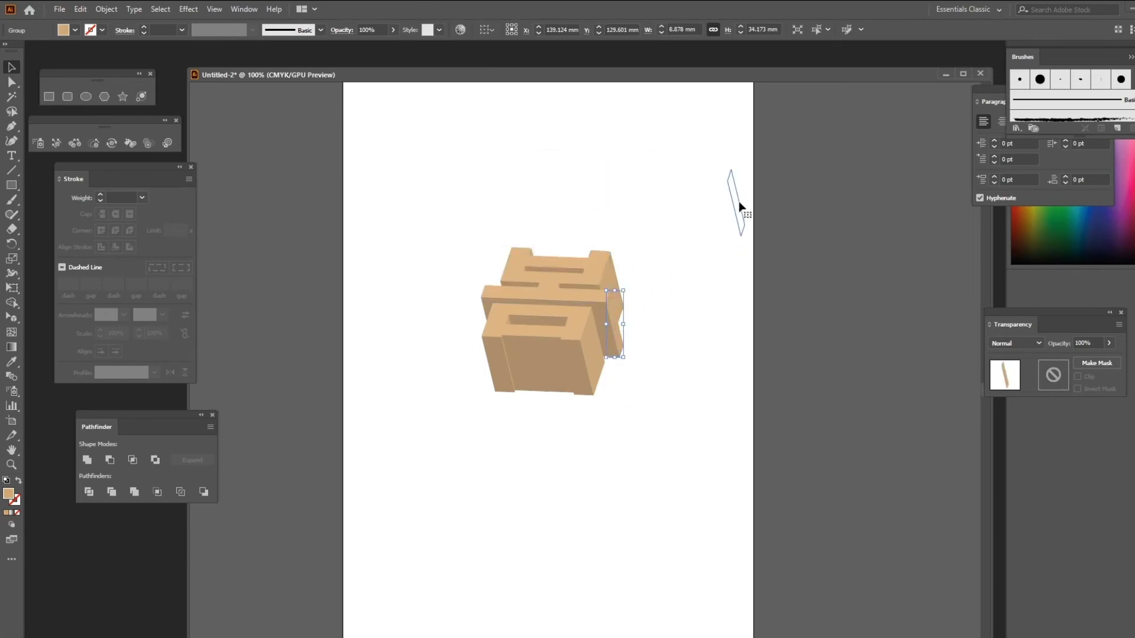
pyautogui.hotkey('ctrl', 'z')
pyautogui.click(713, 310)
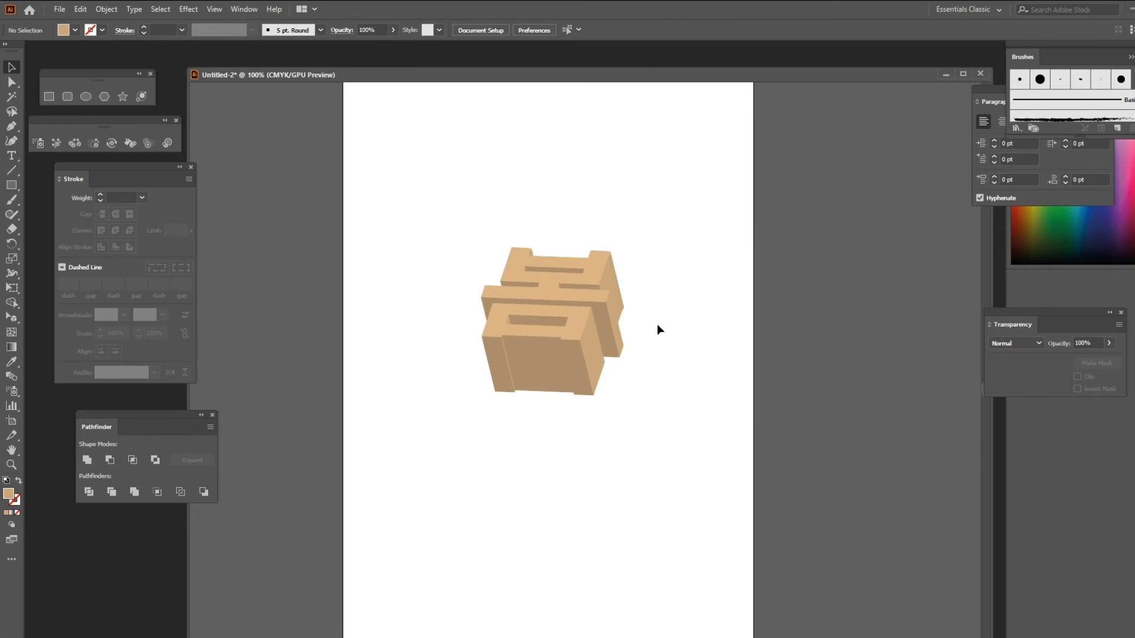
# Fill the upper letter face of the 3D 봄 with light green (D7FFD9) and the lower letter face with bright blue.
pyautogui.moveTo(590, 271)
pyautogui.mouseDown()
pyautogui.moveTo(568, 322)
pyautogui.moveTo(597, 264)
pyautogui.mouseUp()
pyautogui.click(598, 267)
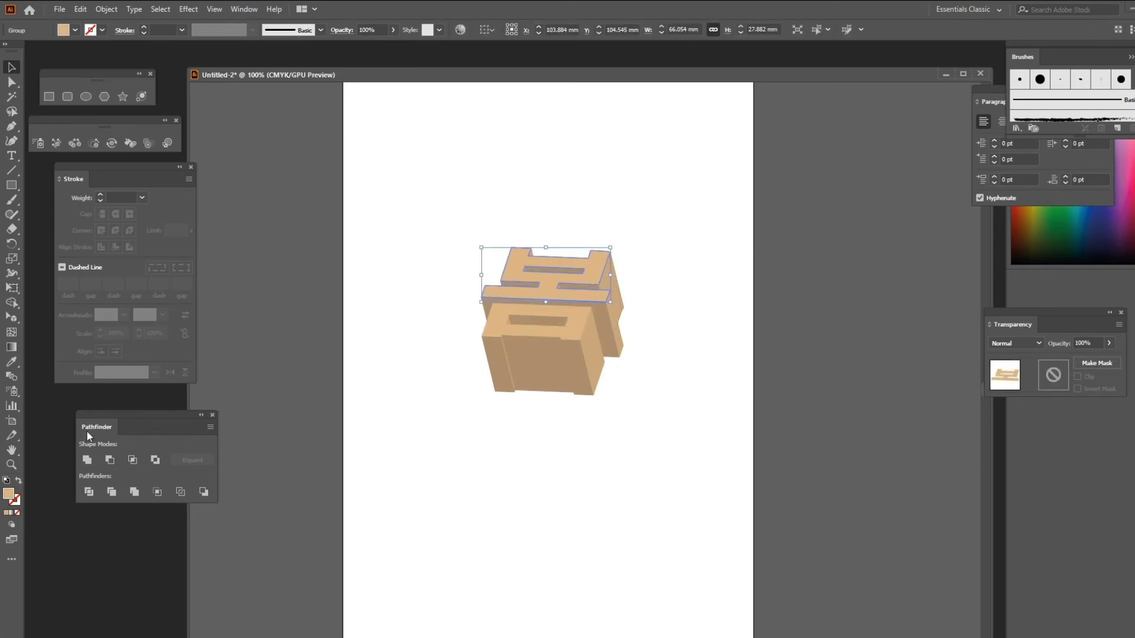
pyautogui.doubleClick(9, 496)
pyautogui.click(609, 348)
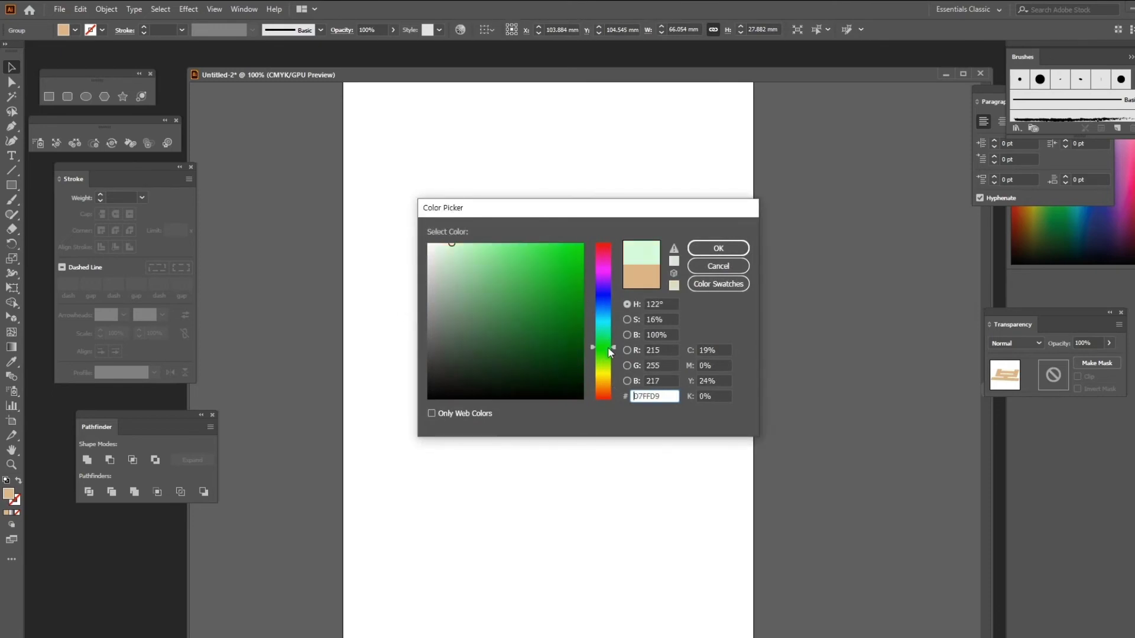
pyautogui.click(718, 248)
pyautogui.click(733, 235)
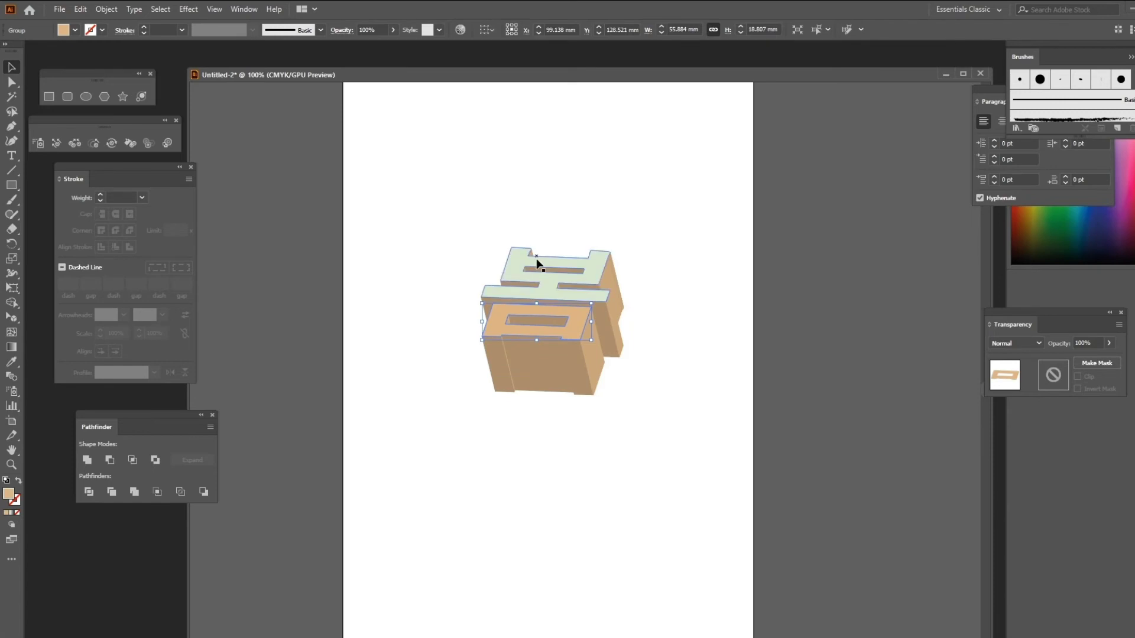
pyautogui.click(73, 28)
pyautogui.click(77, 51)
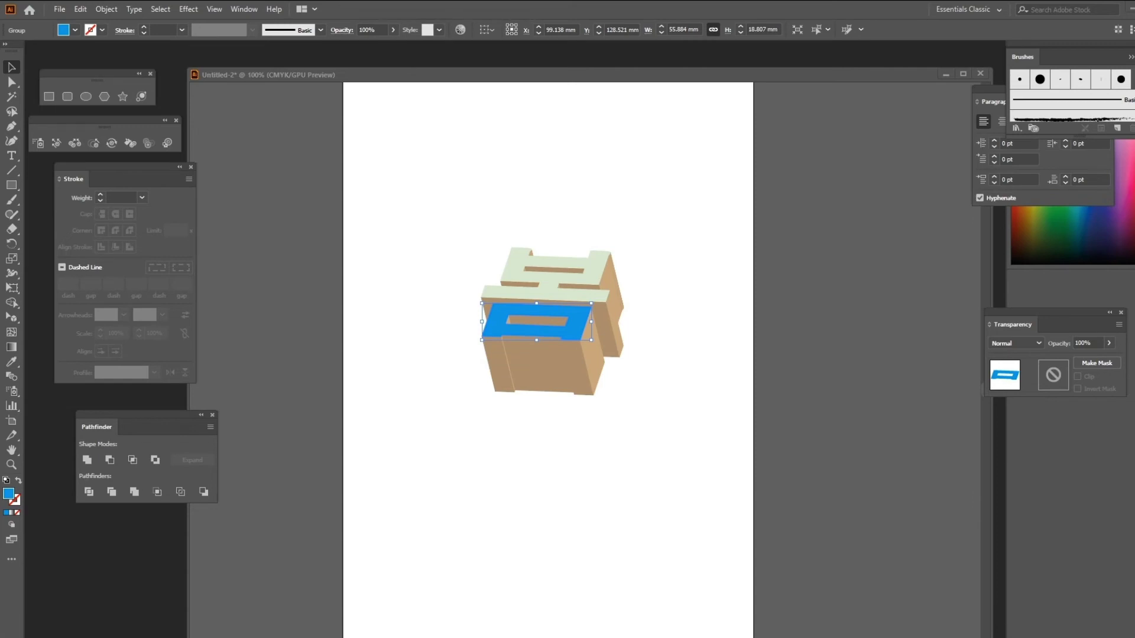
# Switch to the browser and examine the 3D lettering on the cherry blossom reference poster.
pyautogui.hotkey('alt', 'Tab')
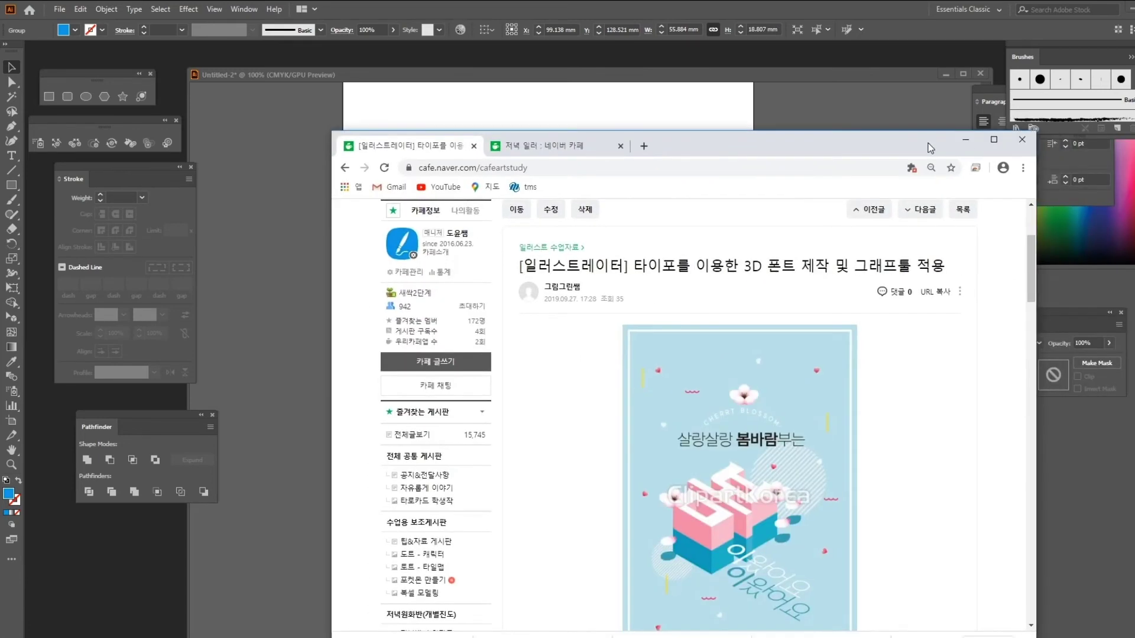
pyautogui.scroll(-3, 794, 420)
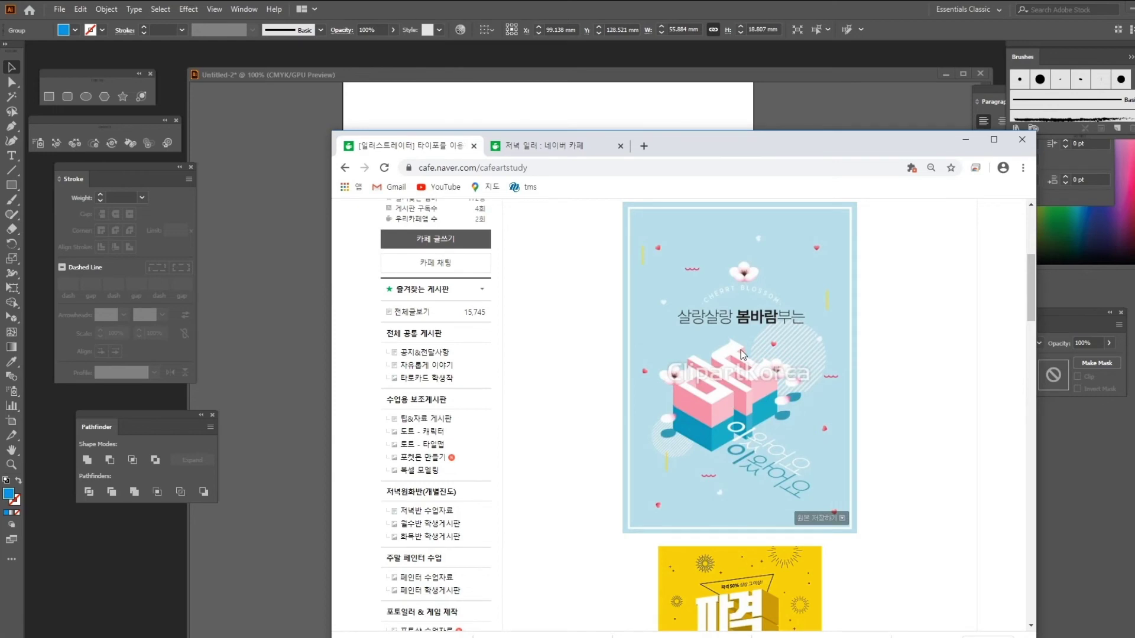
pyautogui.hotkey('alt', 'Tab')
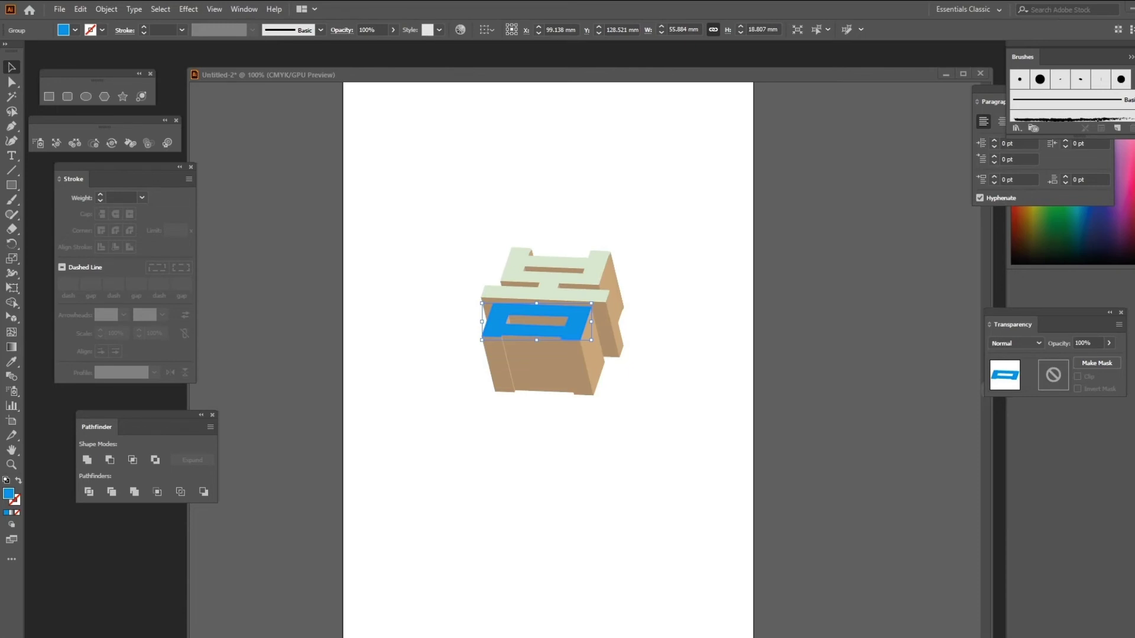
# Delete the 3D 봄 and place the cherry blossom poster image beside the artboard as a reference.
pyautogui.moveTo(410, 175); pyautogui.dragTo(547, 278)
pyautogui.press('Delete')
pyautogui.moveTo(695, 441); pyautogui.dragTo(601, 409)
pyautogui.click(60, 9)
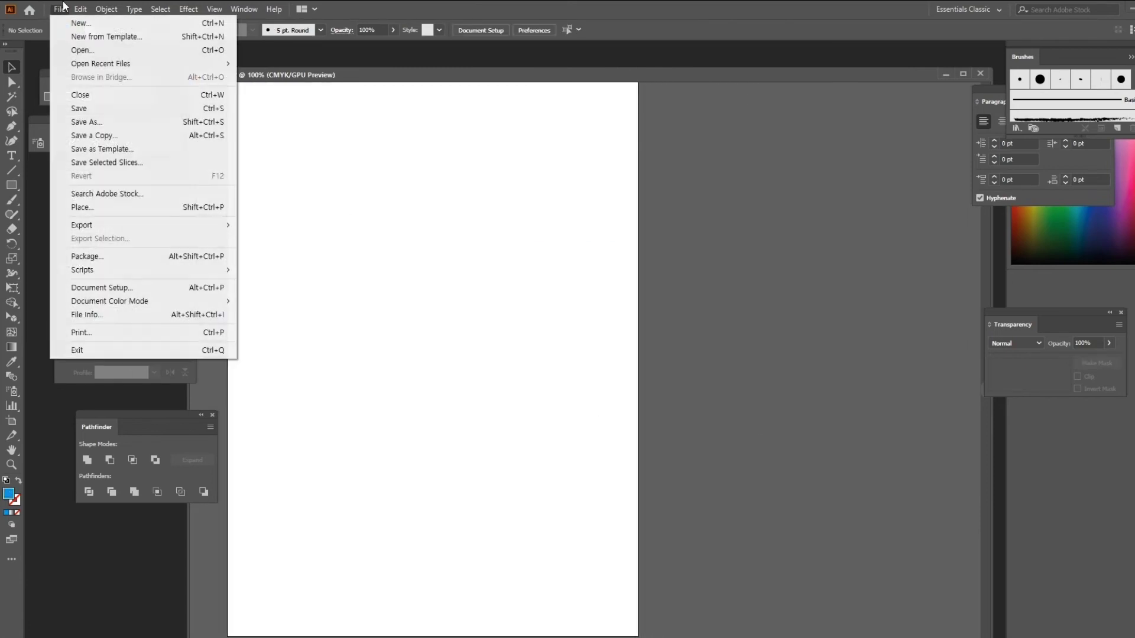
pyautogui.click(103, 208)
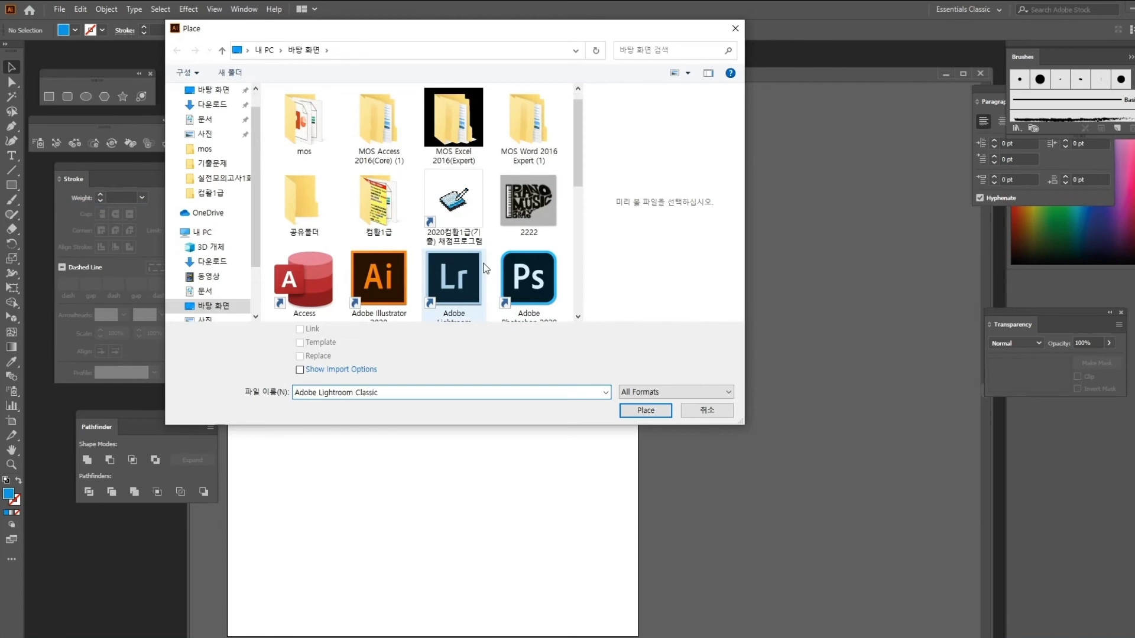
pyautogui.scroll(-5, 459, 261)
pyautogui.click(456, 284)
pyautogui.press('Return')
pyautogui.click(675, 179)
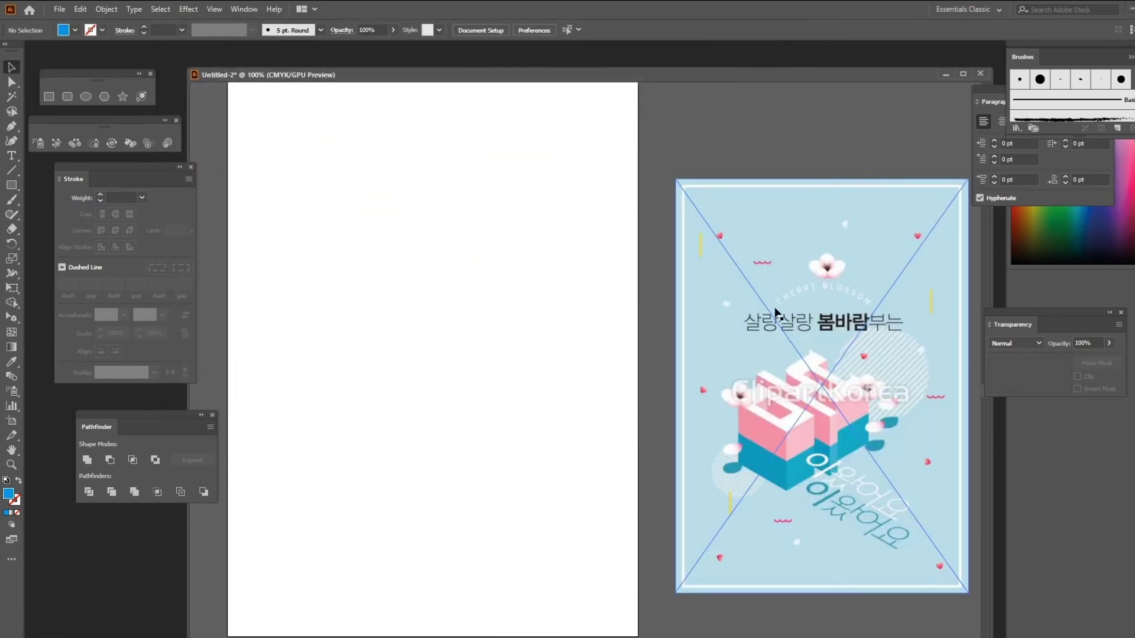
# Move the placed reference poster slightly up and deselect it.
pyautogui.click(762, 325)
pyautogui.moveTo(803, 291)
pyautogui.mouseDown()
pyautogui.moveTo(797, 214)
pyautogui.moveTo(802, 283)
pyautogui.mouseUp()
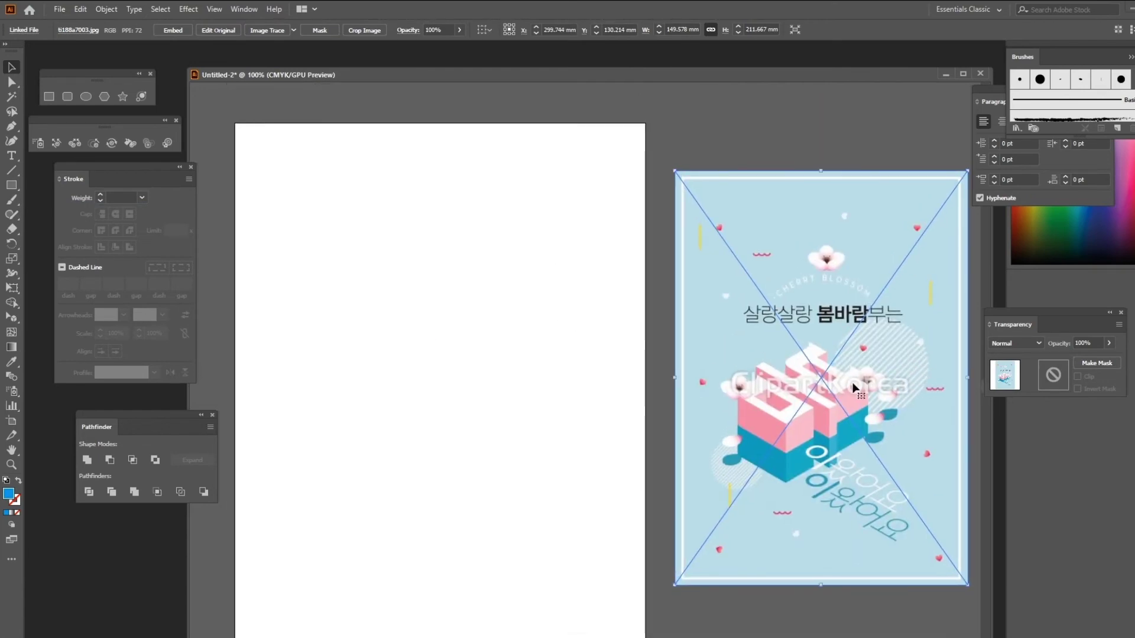
pyautogui.hotkey('ctrl', 'shift', 'a')
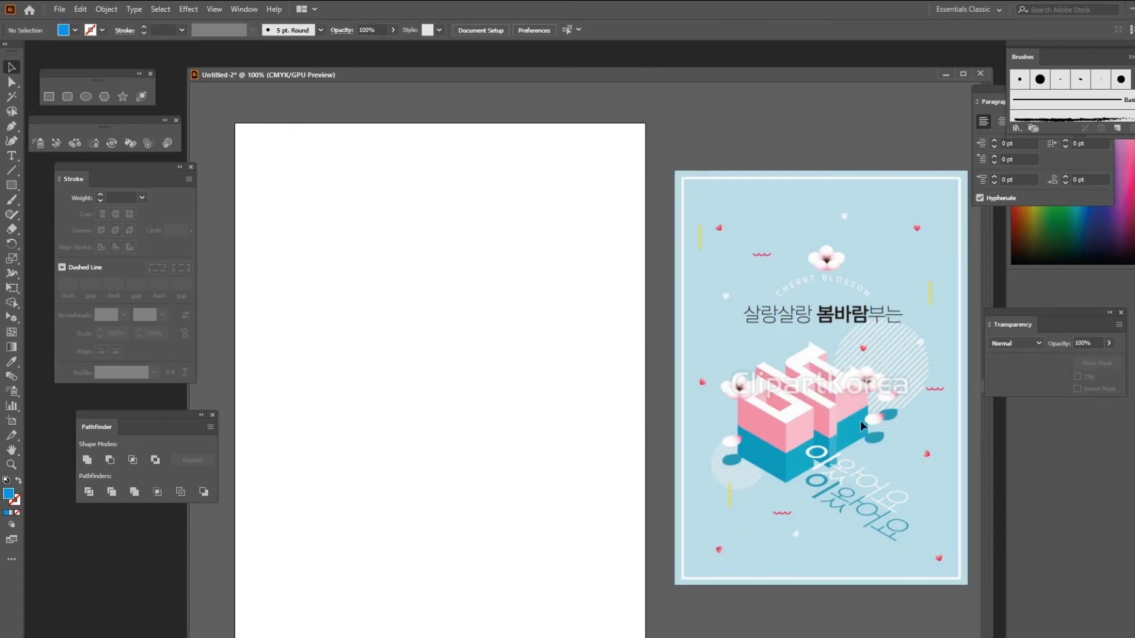
# Add the text 봄 on the artboard, enlarge it to about 220 pt, and nudge it slightly up and left.
pyautogui.moveTo(792, 453); pyautogui.dragTo(794, 368)
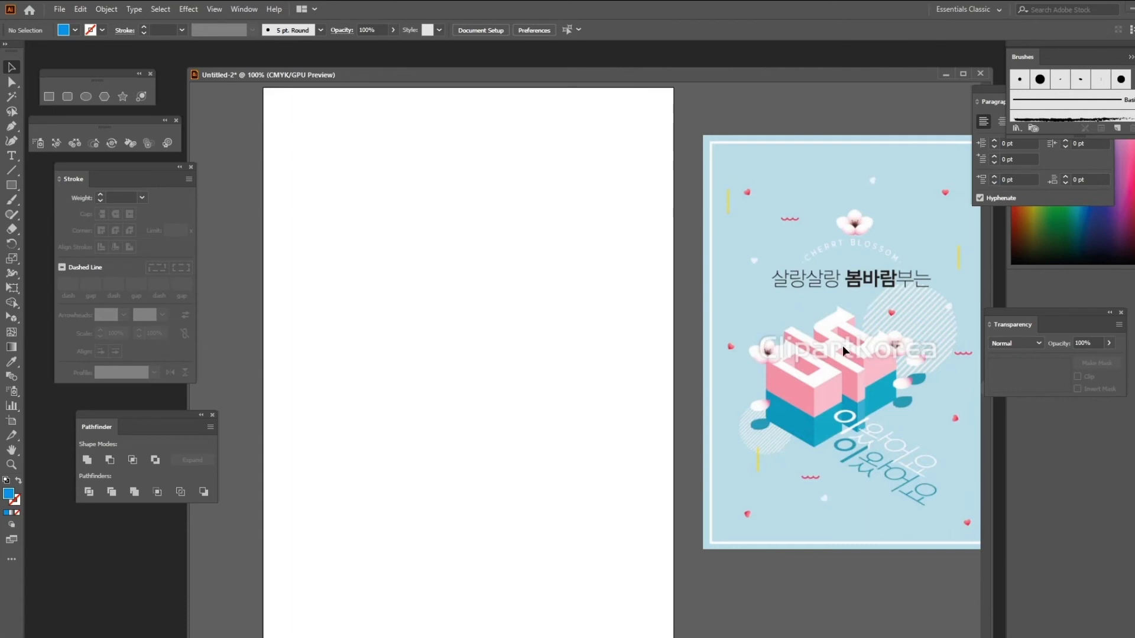
pyautogui.press('t')
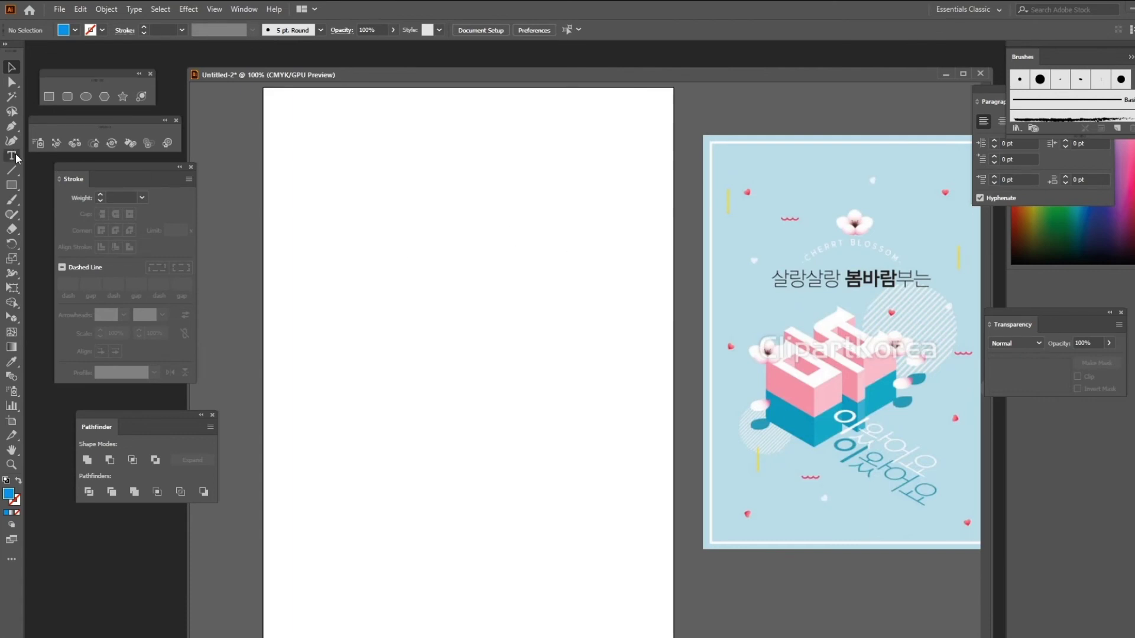
pyautogui.click(421, 269)
pyautogui.write('ㅂ')
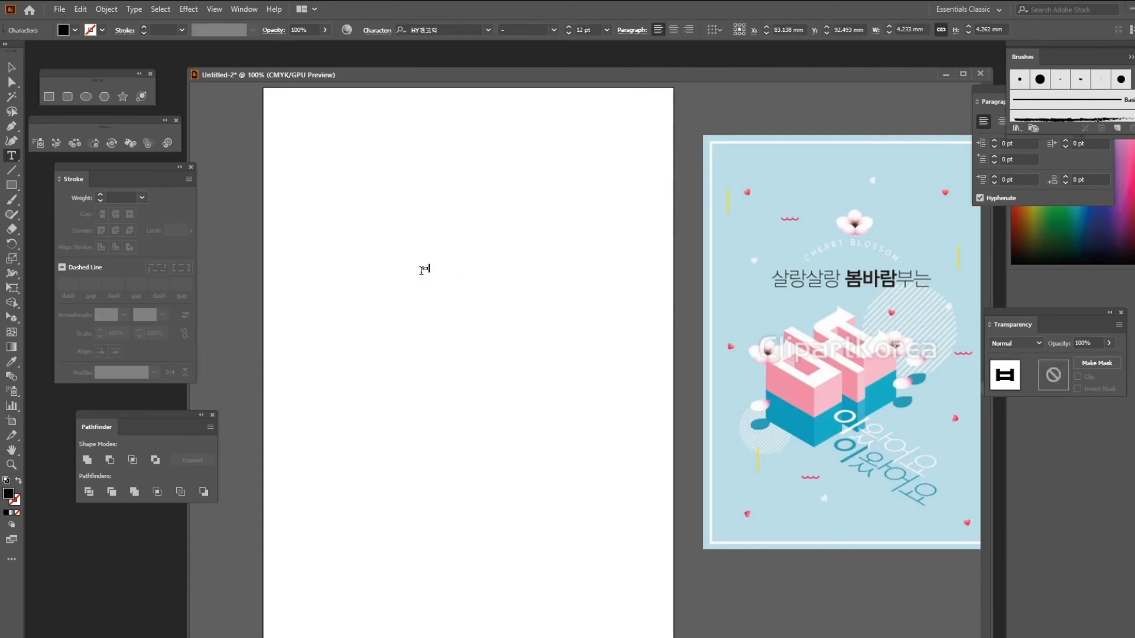
pyautogui.click(13, 64)
pyautogui.moveTo(425, 267); pyautogui.dragTo(583, 418)
pyautogui.moveTo(514, 331)
pyautogui.mouseDown()
pyautogui.moveTo(468, 311)
pyautogui.moveTo(505, 325)
pyautogui.mouseUp()
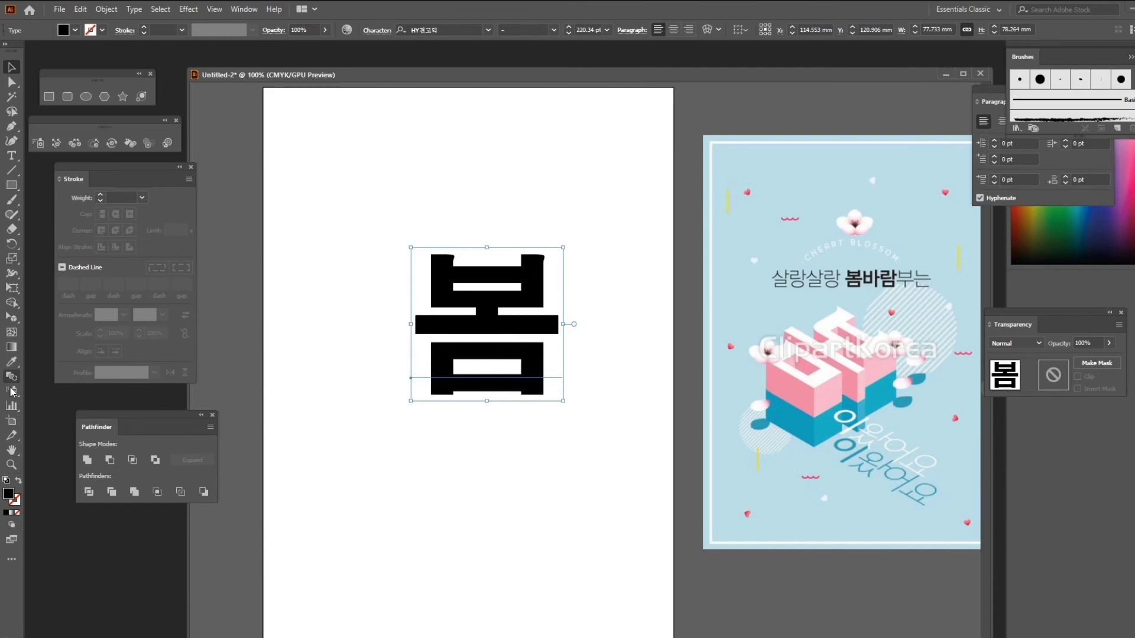
# Try the 배달의민족 을지로체 TTF font on the 봄 text and set it back to HY견고딕.
pyautogui.press('t')
pyautogui.doubleClick(434, 309)
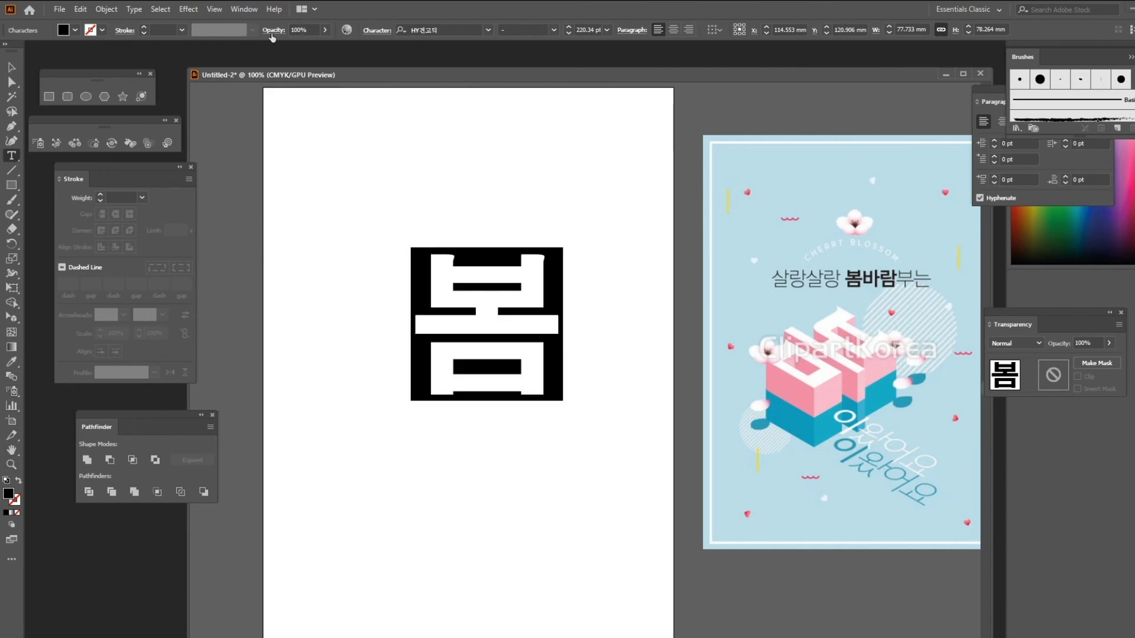
pyautogui.click(488, 30)
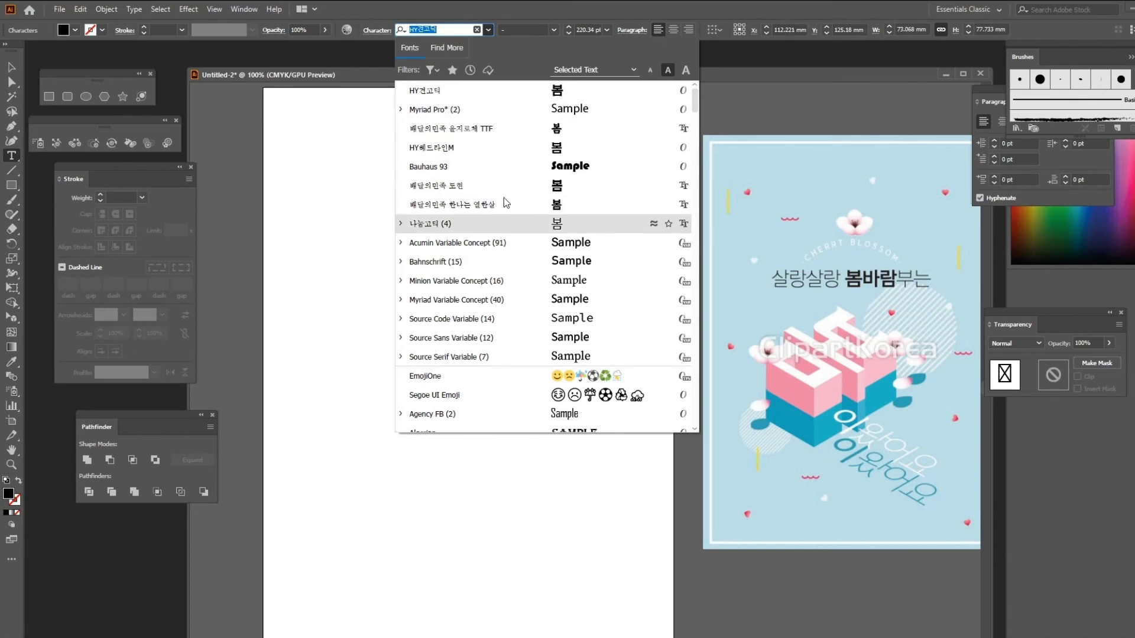
pyautogui.click(507, 129)
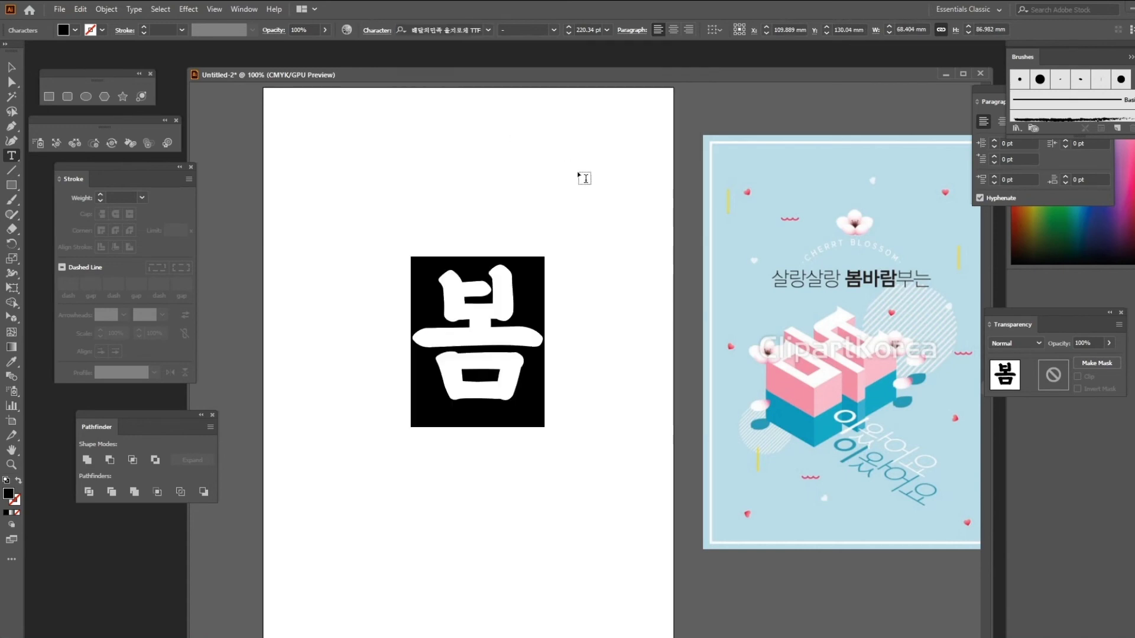
pyautogui.click(487, 31)
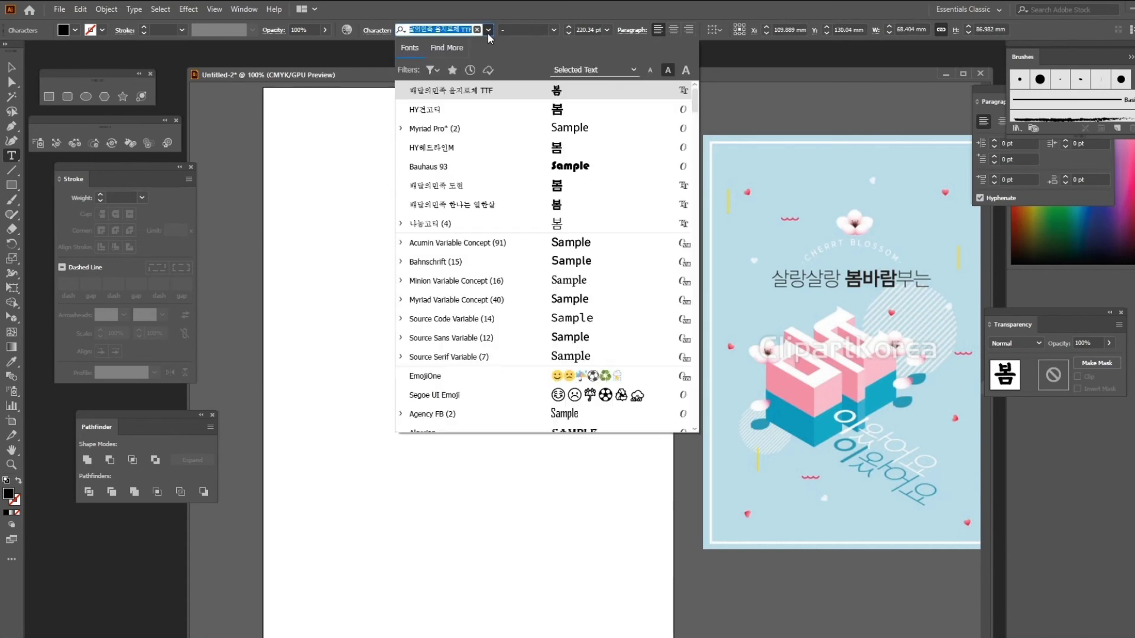
pyautogui.click(460, 109)
pyautogui.press('Escape')
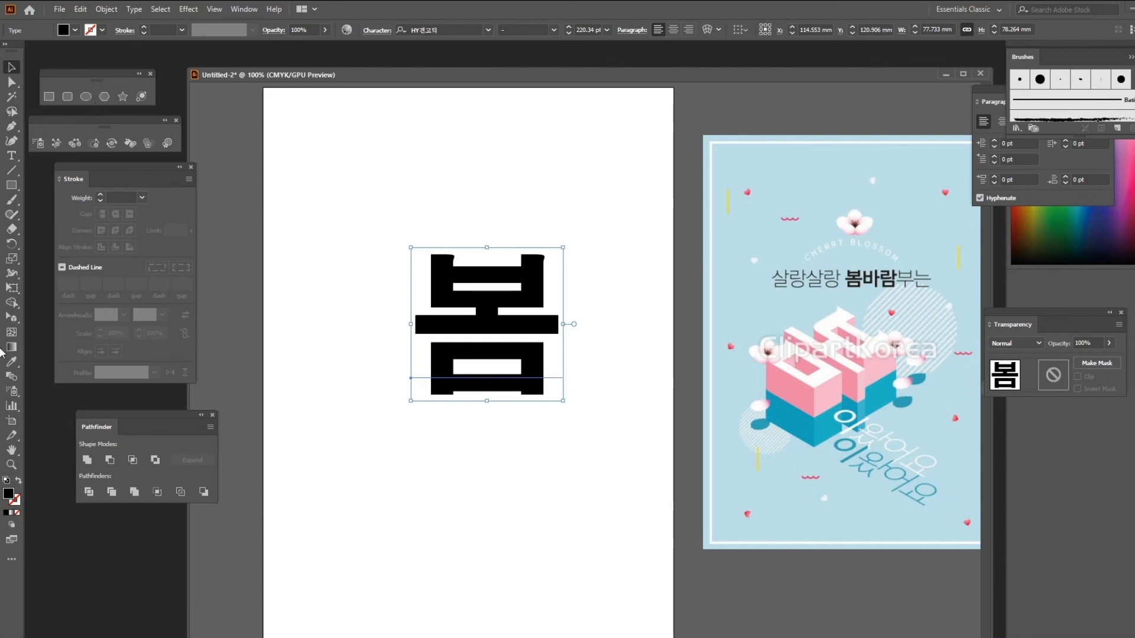
# Recolor the 봄 text light pink (FFCAE7) and move it slightly down and to the left.
pyautogui.click(11, 156)
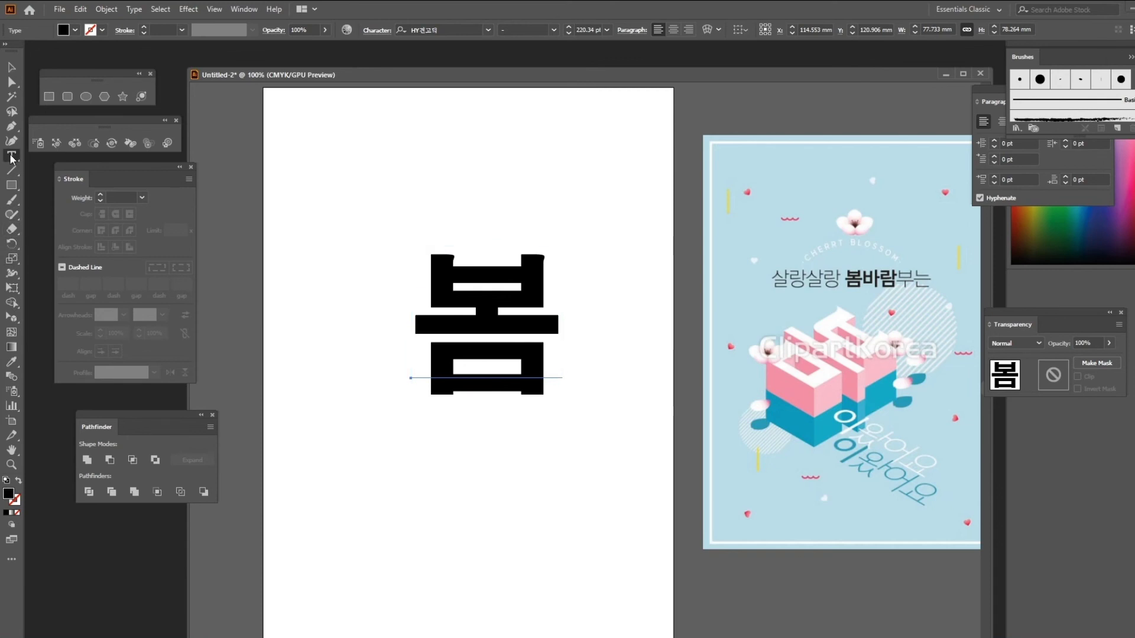
pyautogui.doubleClick(447, 319)
pyautogui.doubleClick(9, 494)
pyautogui.moveTo(549, 212); pyautogui.dragTo(360, 190)
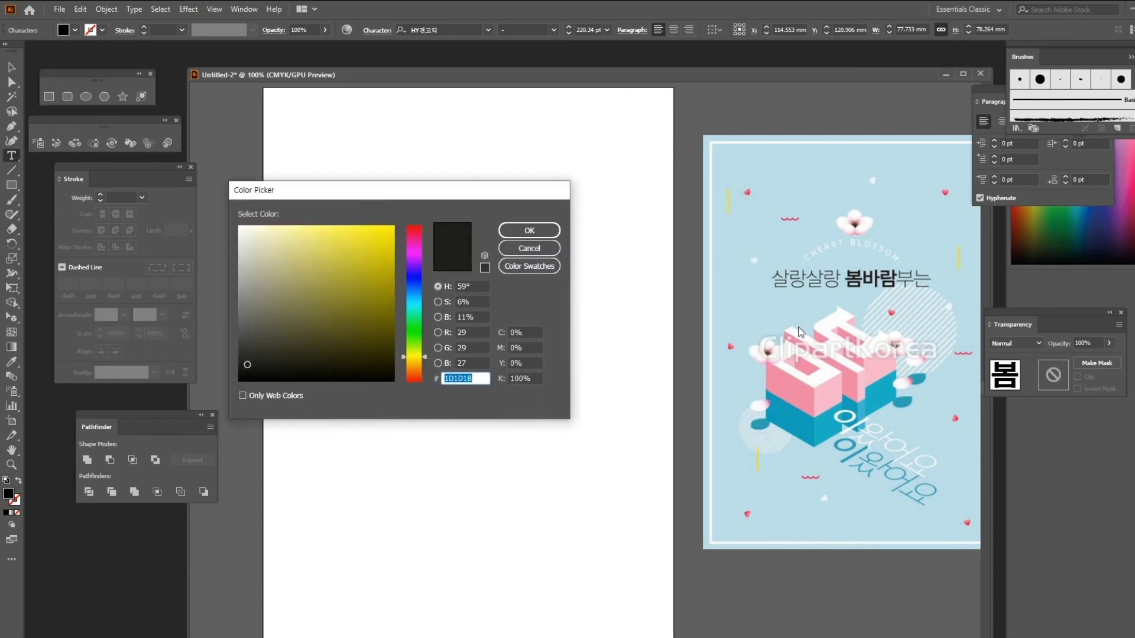
pyautogui.click(267, 230)
pyautogui.click(414, 253)
pyautogui.moveTo(315, 241); pyautogui.dragTo(271, 226)
pyautogui.moveTo(414, 262); pyautogui.dragTo(414, 239)
pyautogui.click(530, 231)
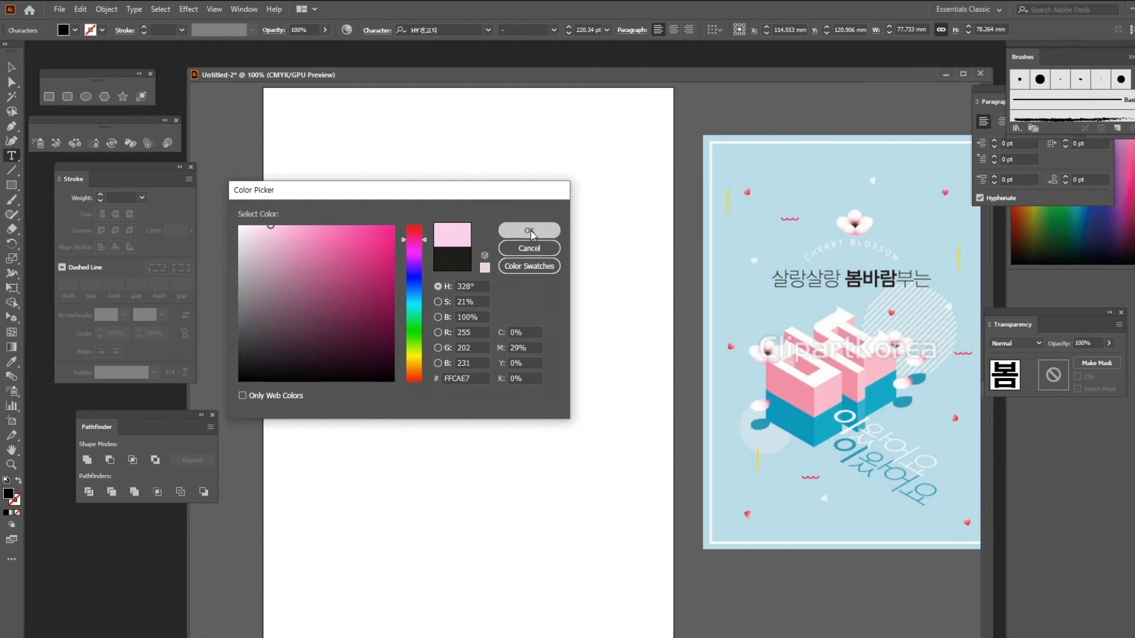
pyautogui.click(11, 67)
pyautogui.moveTo(515, 328); pyautogui.dragTo(494, 351)
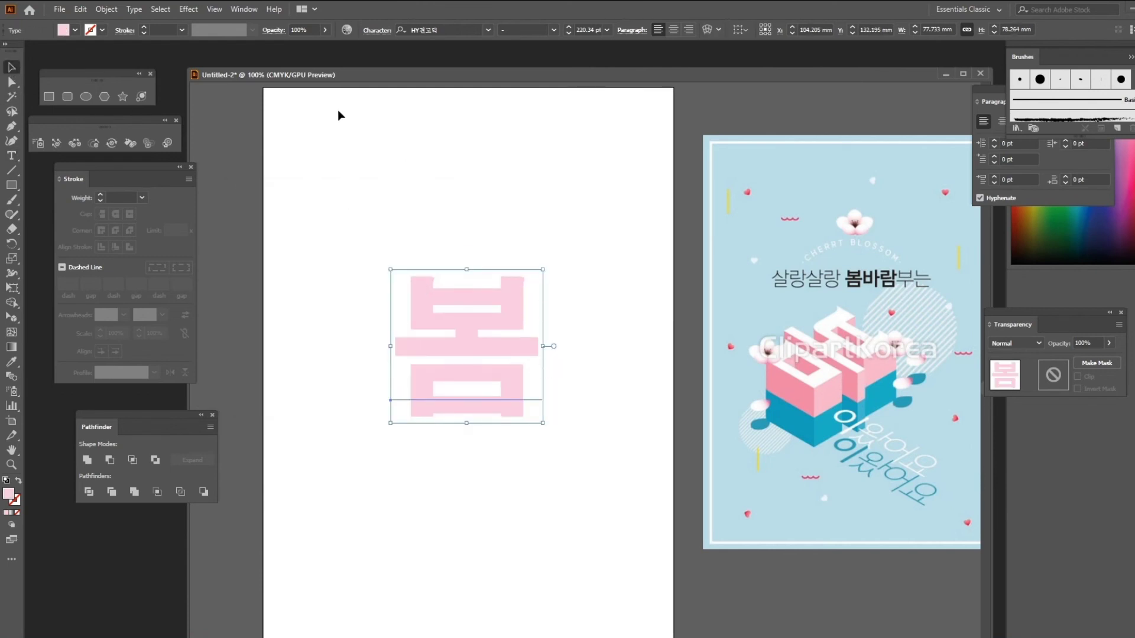
# Start a 3D Extrude & Bevel on the pink 봄 with preview on, rotated to 30°, 36° and -41°.
pyautogui.click(188, 9)
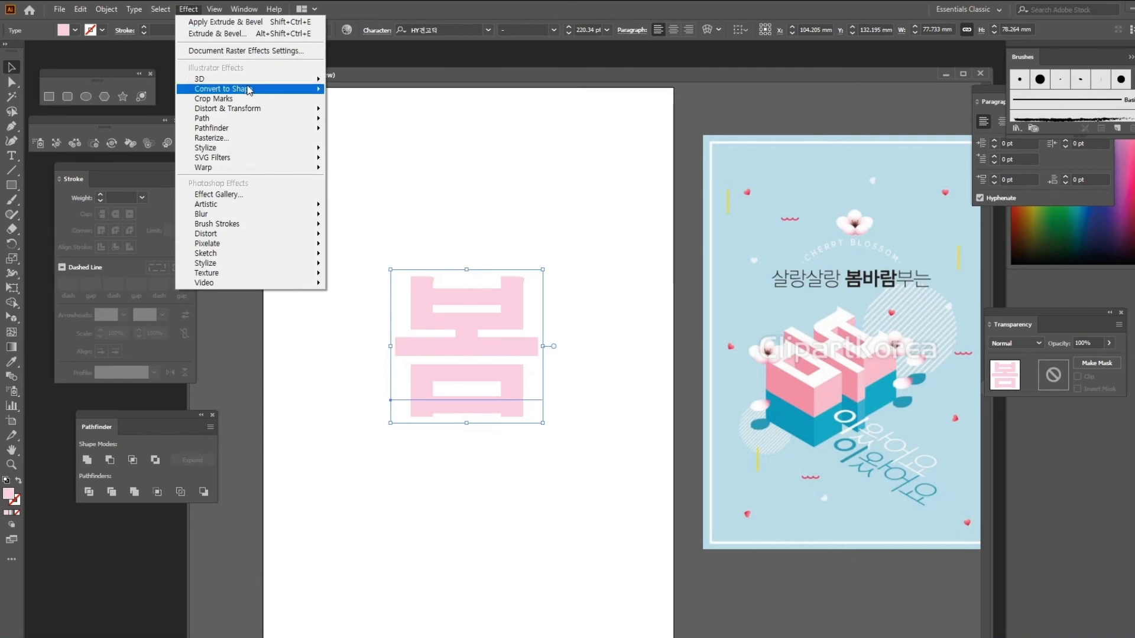
pyautogui.moveTo(263, 84)
pyautogui.click(406, 81)
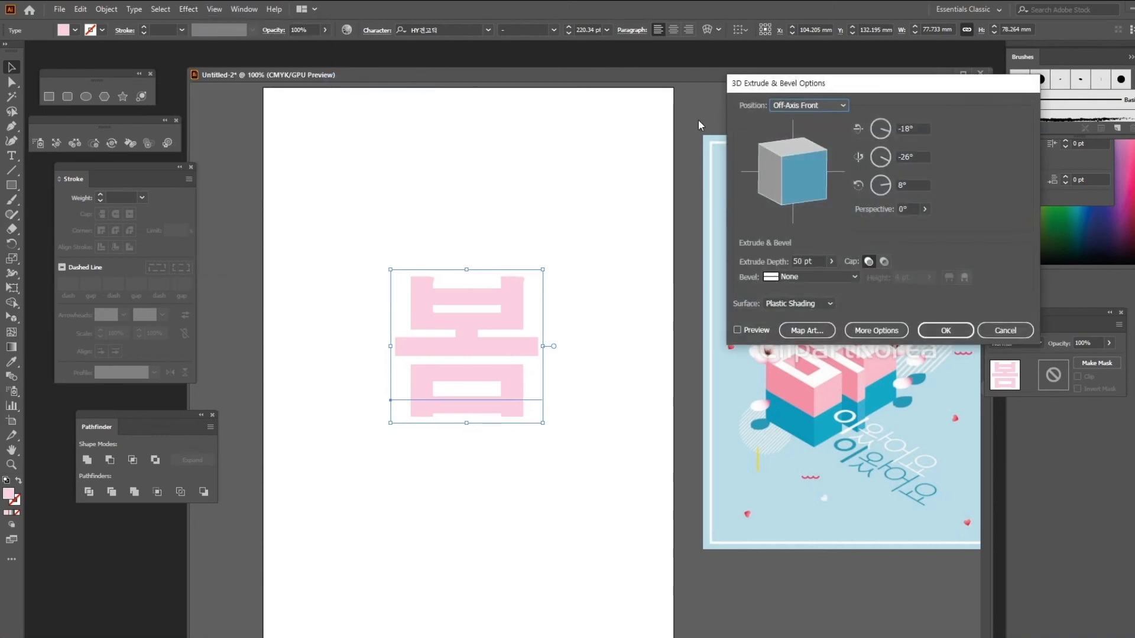
pyautogui.moveTo(927, 93); pyautogui.dragTo(986, 66)
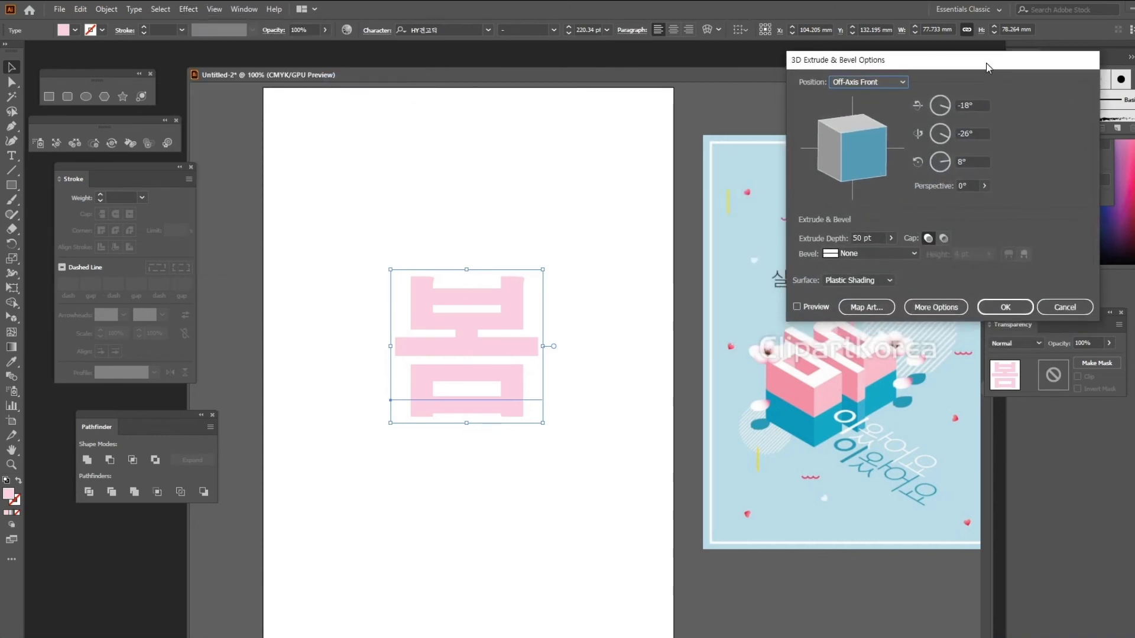
pyautogui.click(796, 307)
pyautogui.moveTo(849, 178)
pyautogui.mouseDown()
pyautogui.moveTo(845, 158)
pyautogui.moveTo(859, 156)
pyautogui.moveTo(844, 148)
pyautogui.moveTo(840, 178)
pyautogui.moveTo(856, 178)
pyautogui.mouseUp()
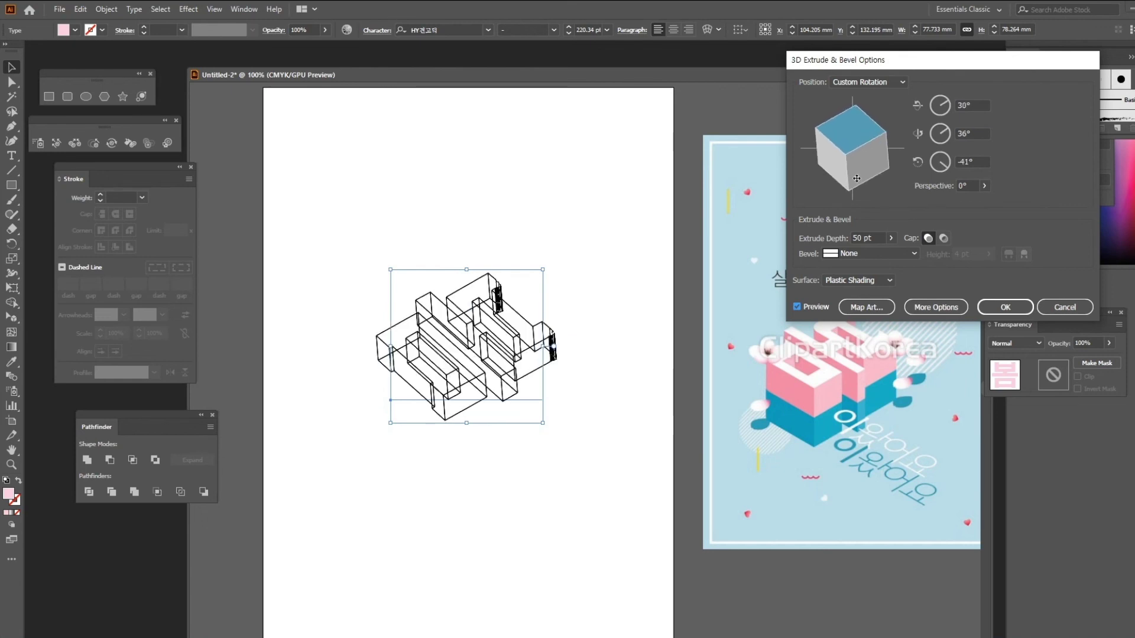
# Set the extrusion's surface to Diffuse Shading and its depth to 90 pt, and apply the effect.
pyautogui.click(871, 280)
pyautogui.click(857, 317)
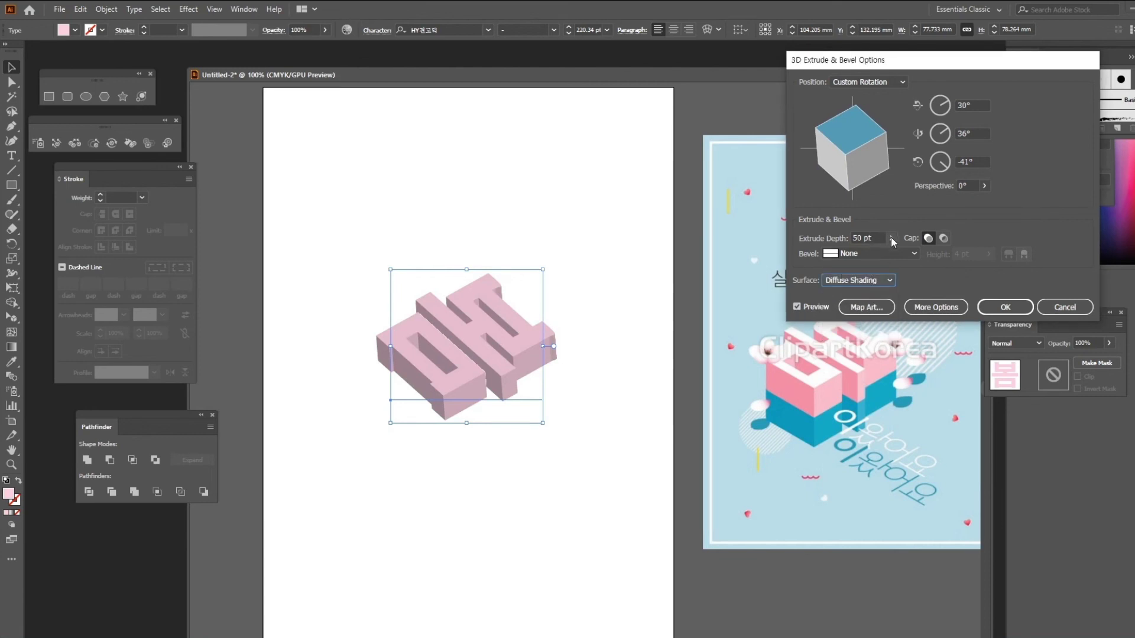
pyautogui.click(857, 237)
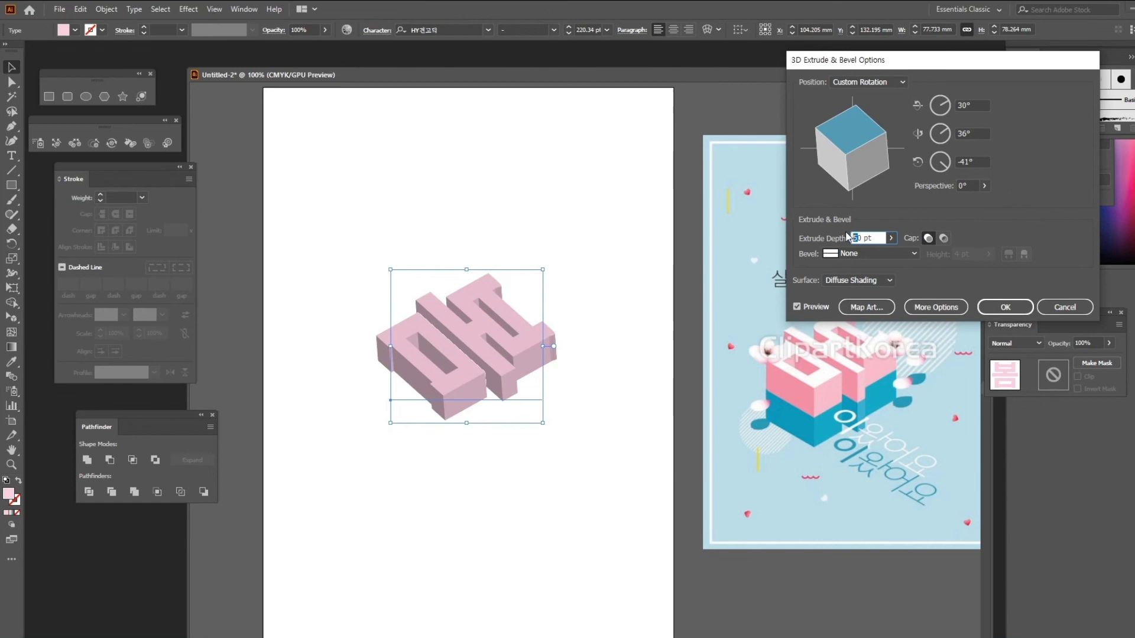
pyautogui.write('8')
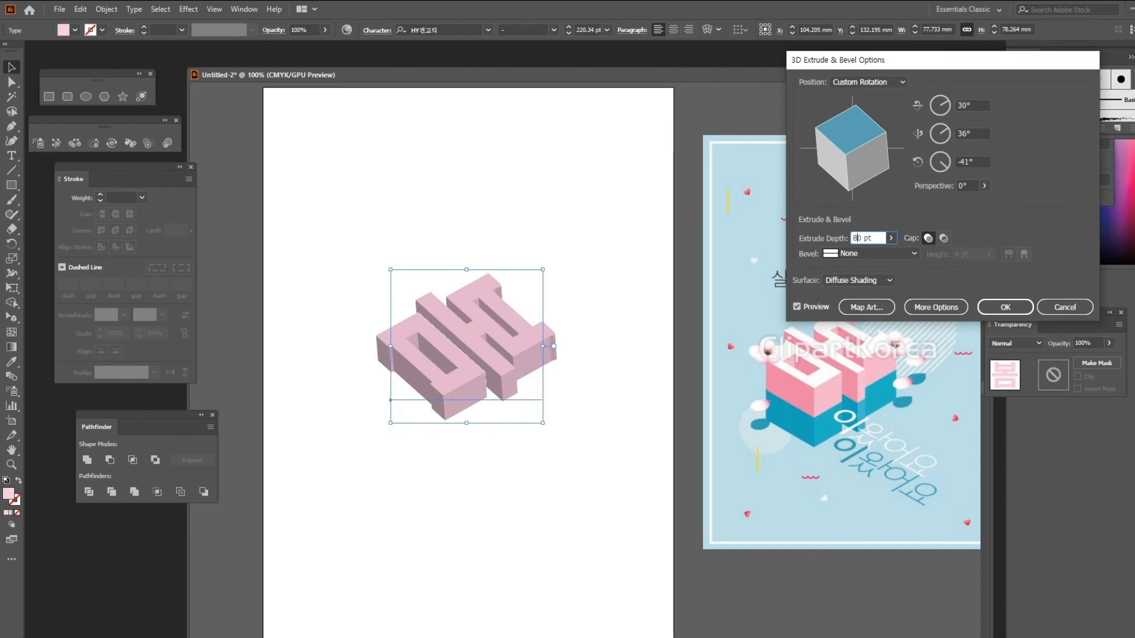
pyautogui.click(857, 281)
pyautogui.click(860, 236)
pyautogui.click(856, 239)
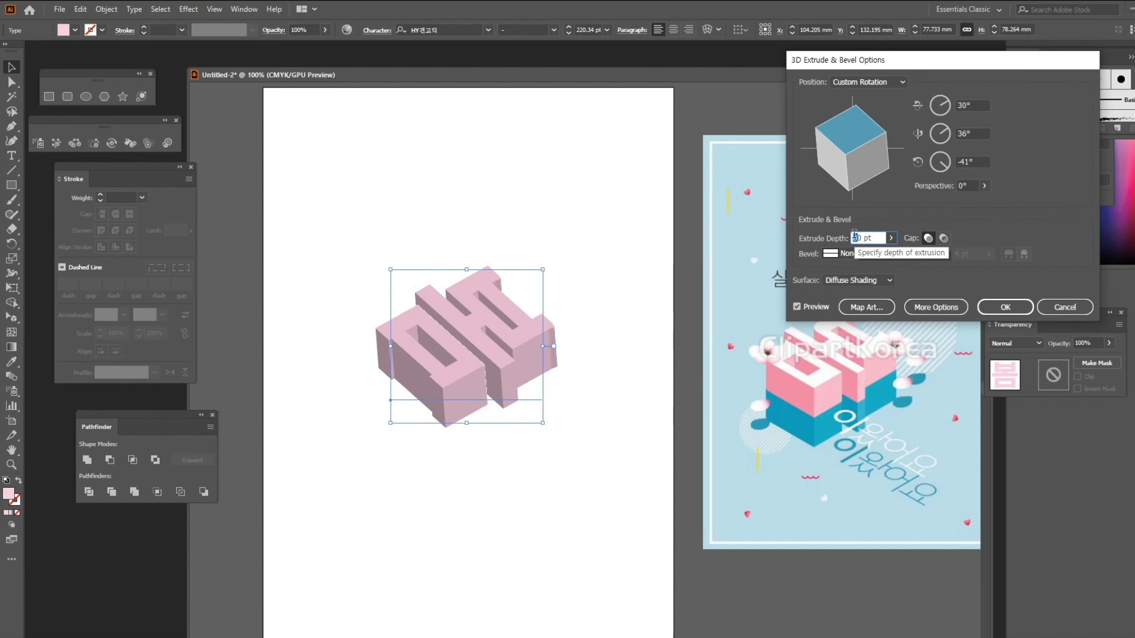
pyautogui.click(858, 280)
pyautogui.click(953, 277)
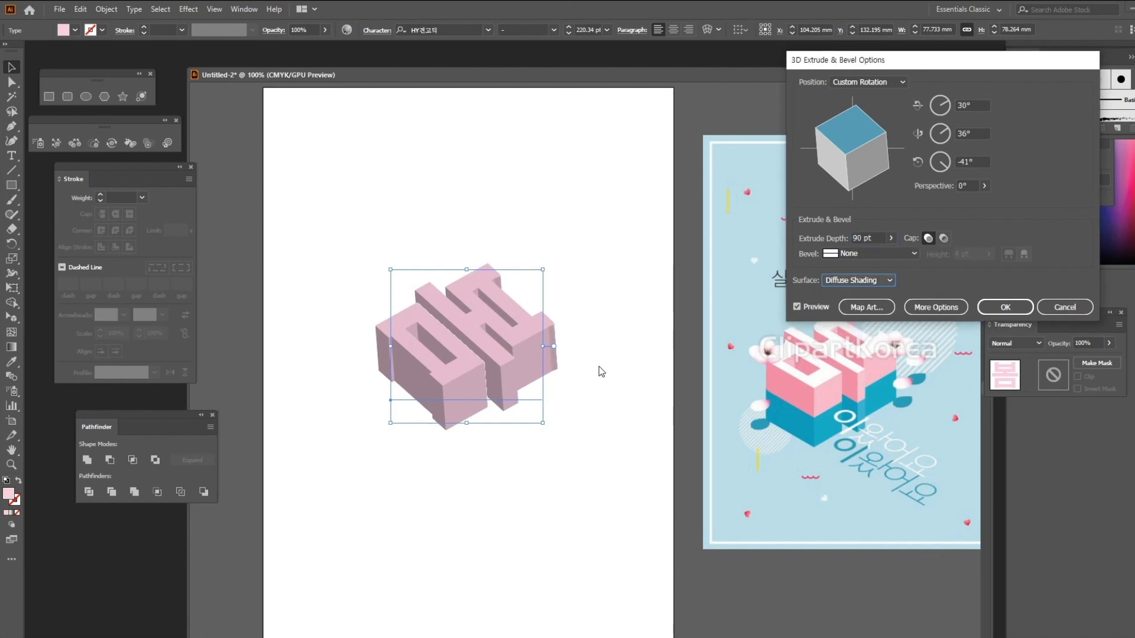
pyautogui.click(1001, 307)
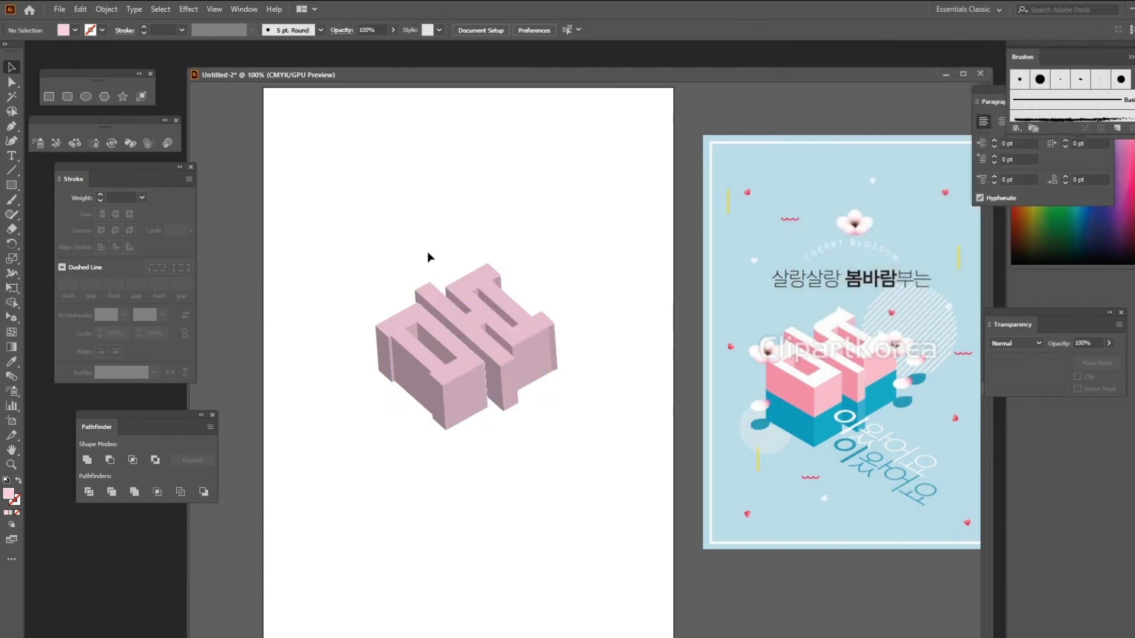
# Expand the appearance of the extruded pink 봄 into editable shapes.
pyautogui.click(523, 337)
pyautogui.click(565, 264)
pyautogui.click(491, 331)
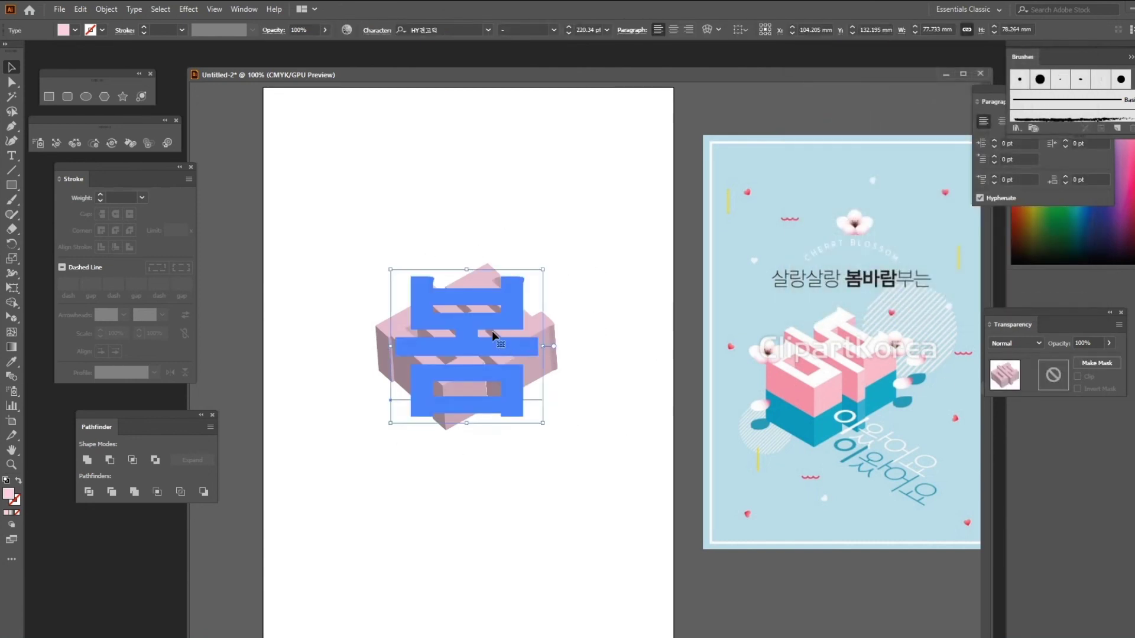
pyautogui.click(106, 9)
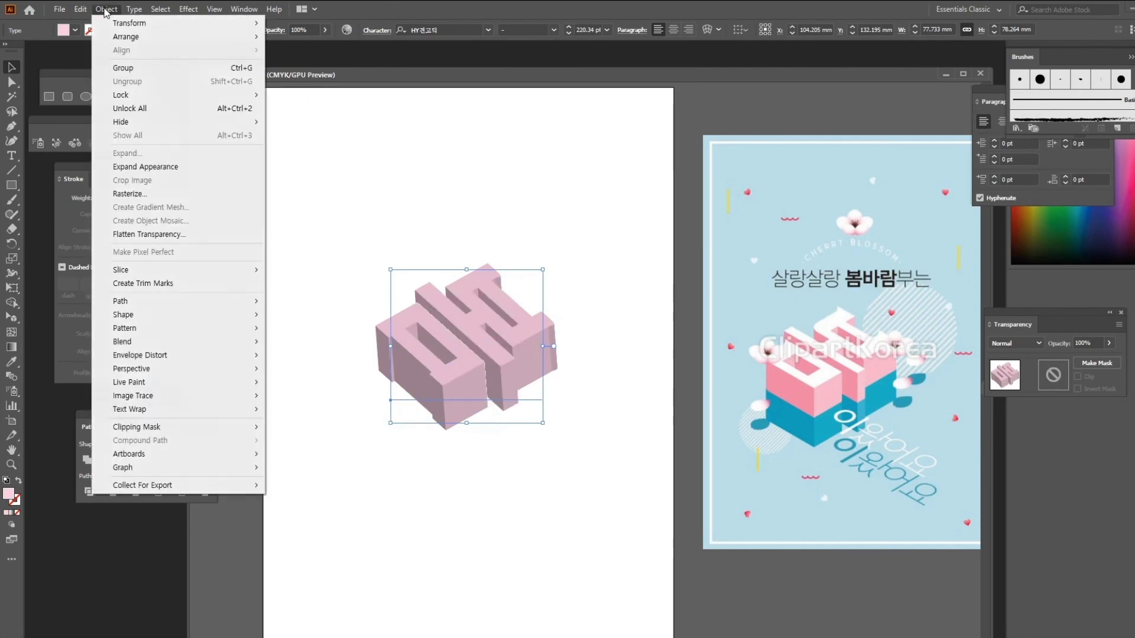
pyautogui.click(147, 167)
pyautogui.click(601, 279)
# Duplicate the expanded 봄 and place the copy over the artboard's upper-left corner.
pyautogui.click(503, 328)
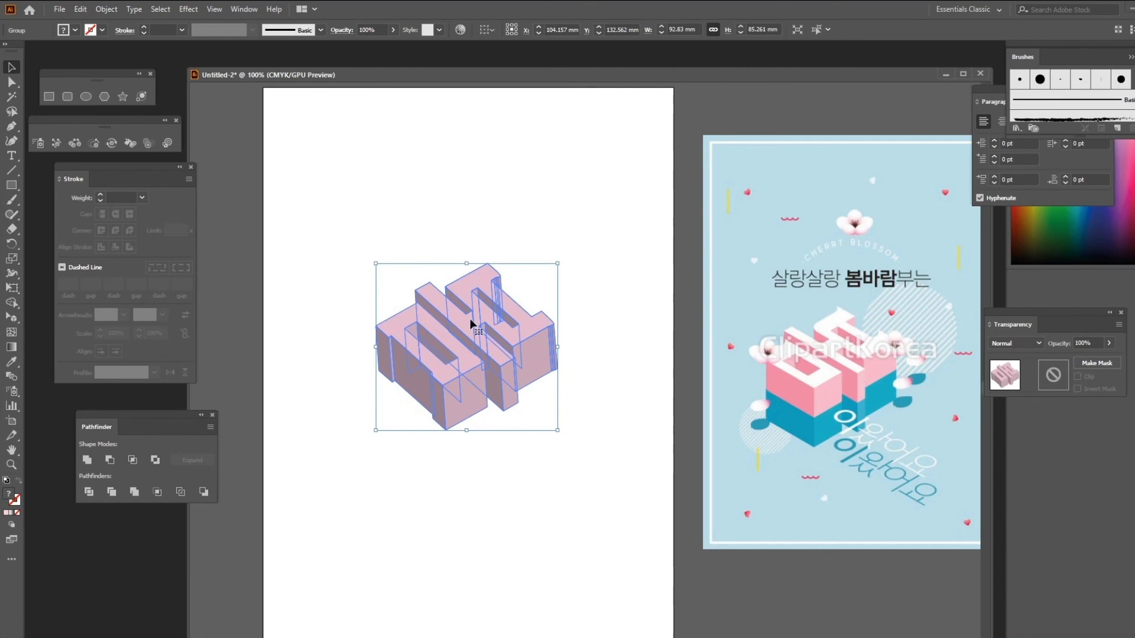
pyautogui.moveTo(480, 321); pyautogui.dragTo(494, 482)
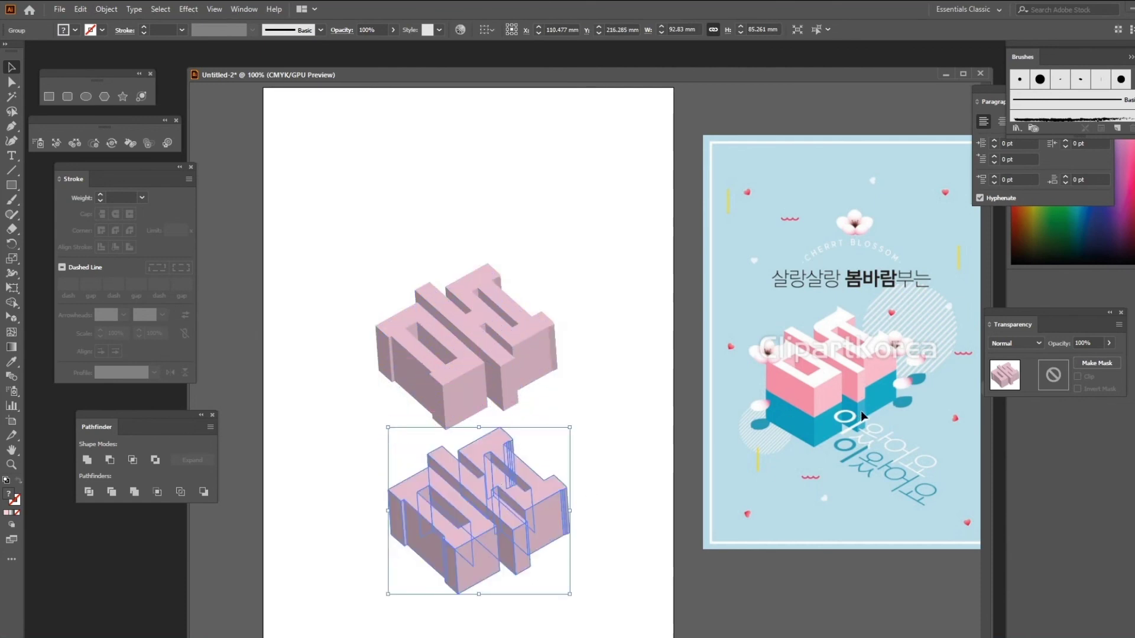
pyautogui.moveTo(502, 490); pyautogui.dragTo(348, 135)
pyautogui.click(594, 350)
# Move the 봄 at the artboard's centre slightly down and to the right, and ungroup it into separate faces.
pyautogui.moveTo(609, 482); pyautogui.dragTo(335, 256)
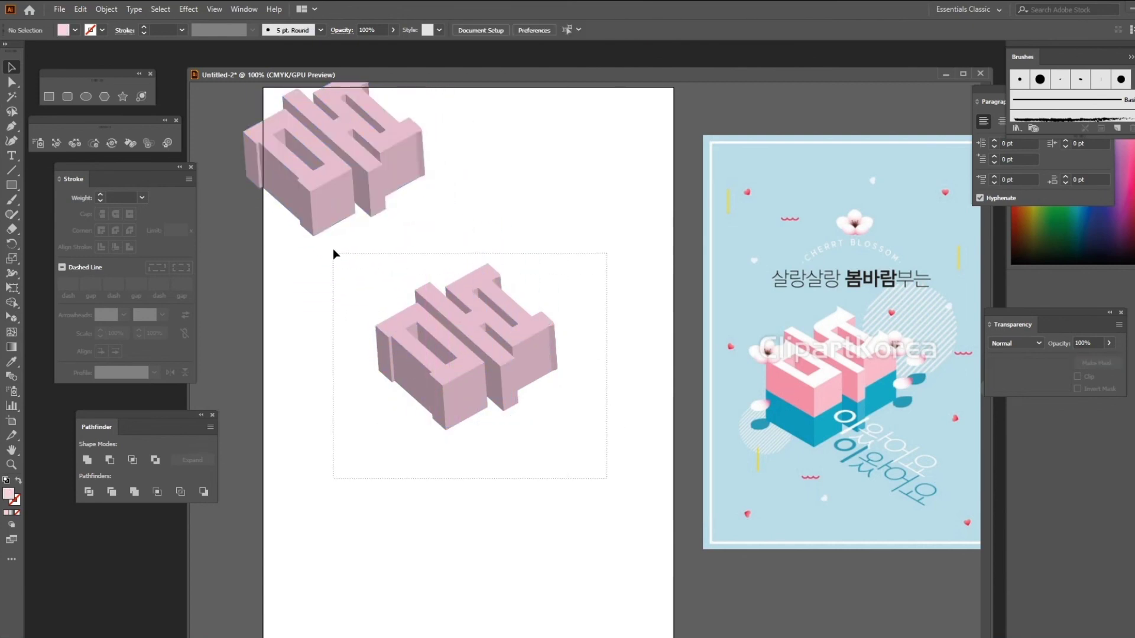
pyautogui.moveTo(486, 308); pyautogui.dragTo(501, 342)
pyautogui.rightClick(499, 353)
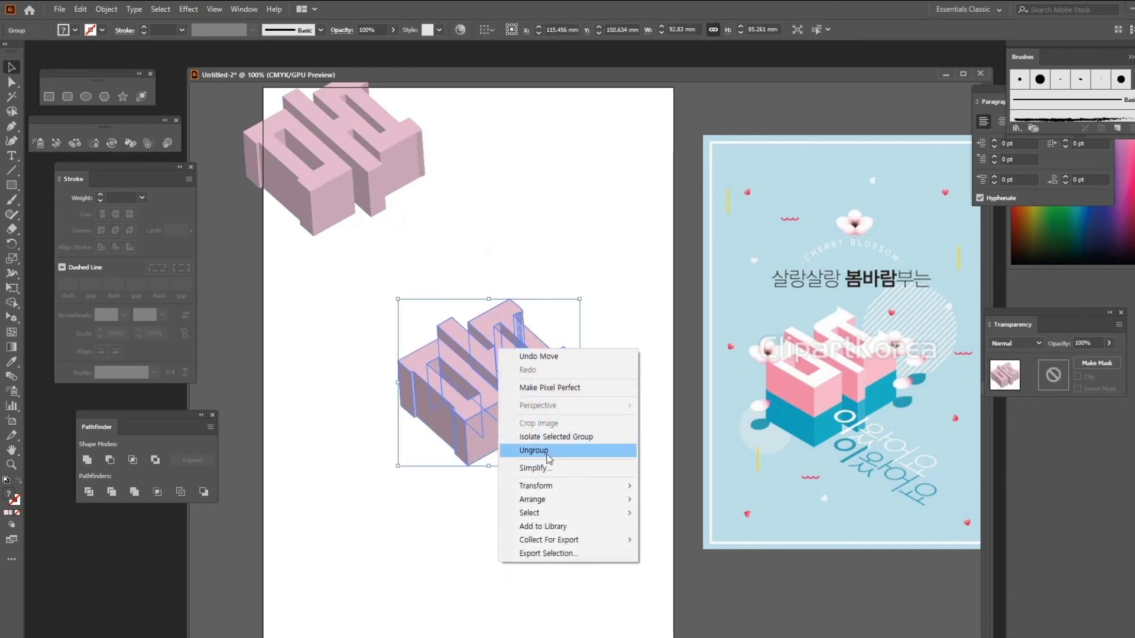
pyautogui.click(550, 451)
pyautogui.rightClick(503, 353)
pyautogui.click(553, 457)
pyautogui.rightClick(503, 354)
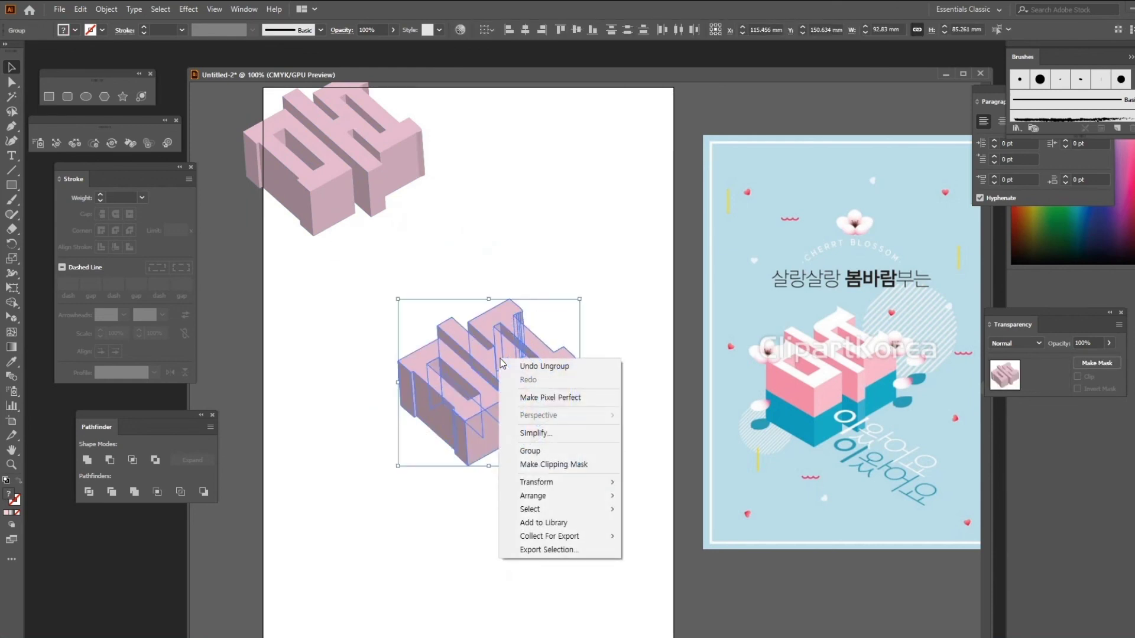
pyautogui.click(603, 269)
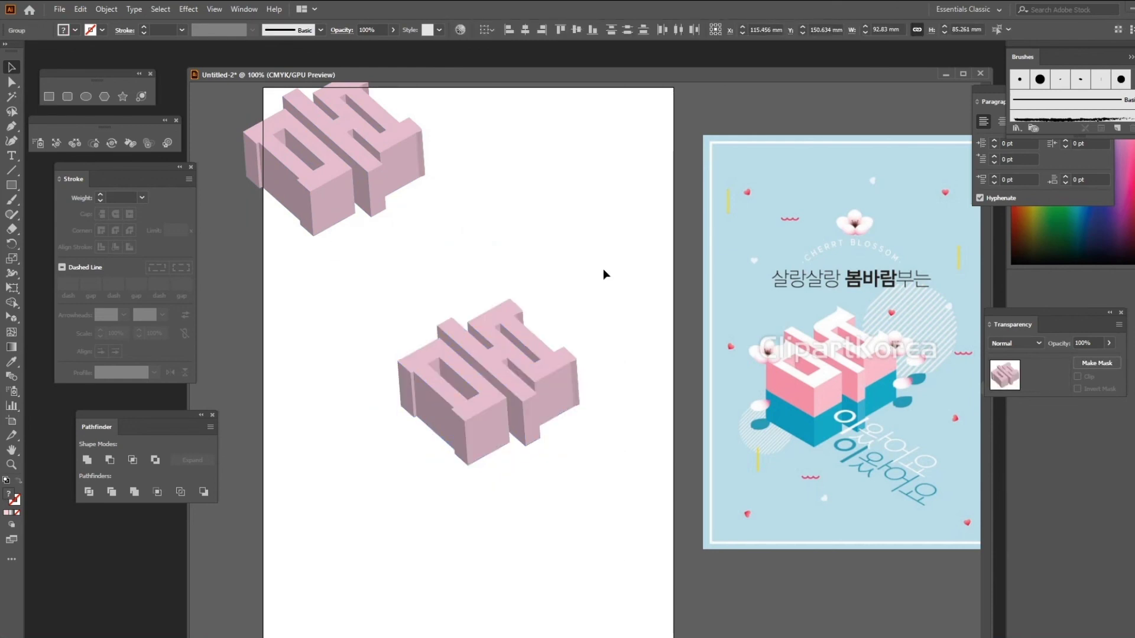
# Recolor the large right end face of the ungrouped 봄 with the blue sampled from the poster lettering's base.
pyautogui.click(503, 342)
pyautogui.click(481, 416)
pyautogui.click(555, 396)
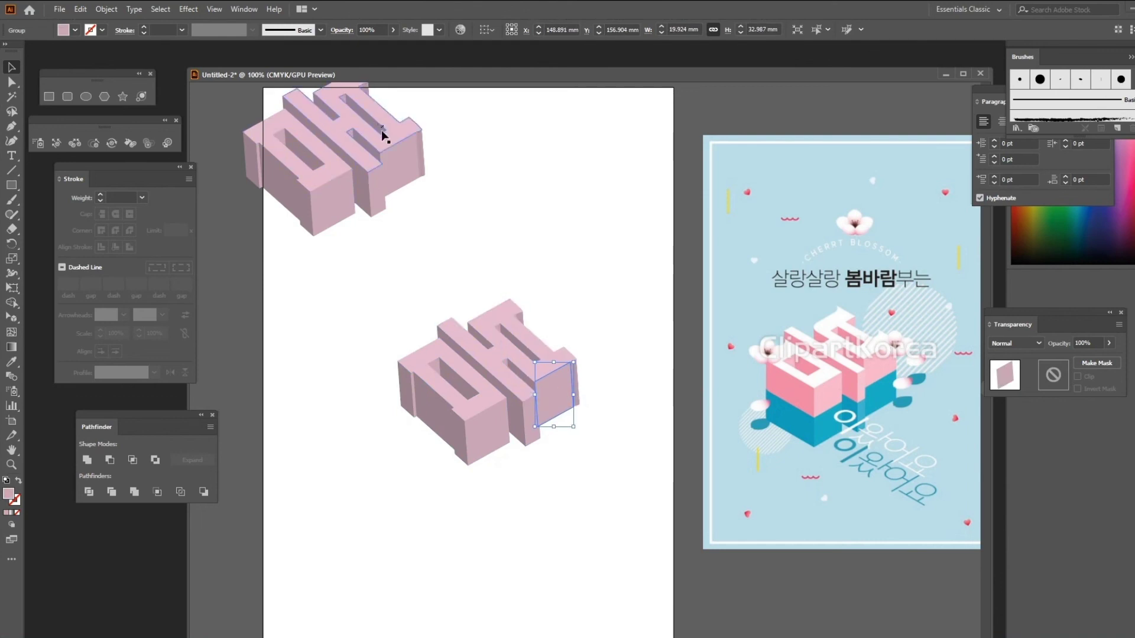
pyautogui.click(575, 387)
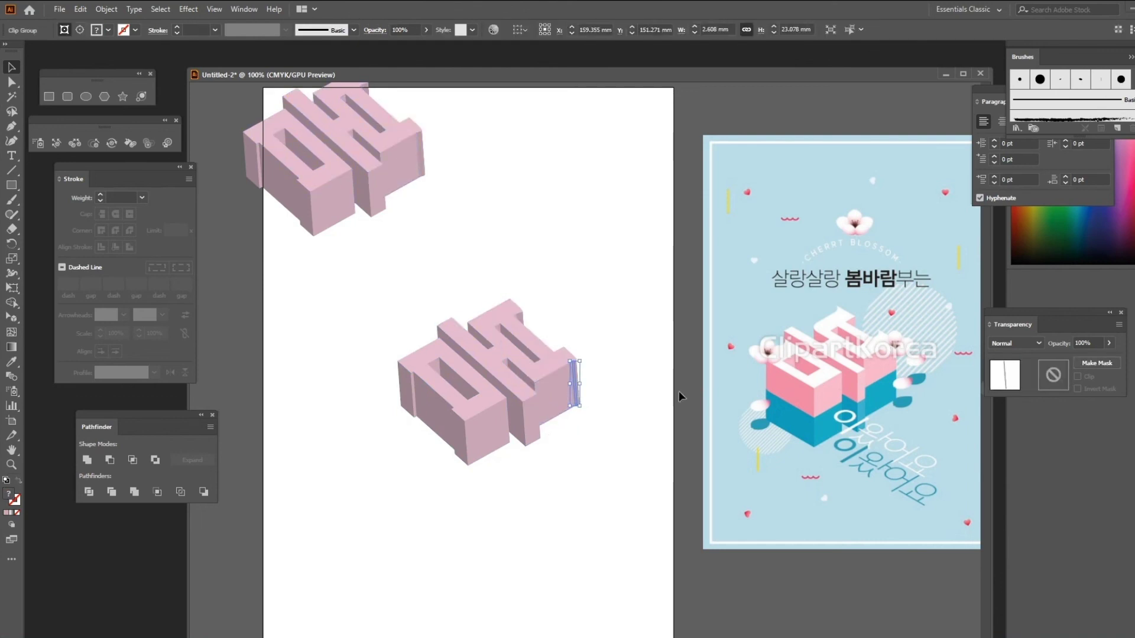
pyautogui.click(558, 400)
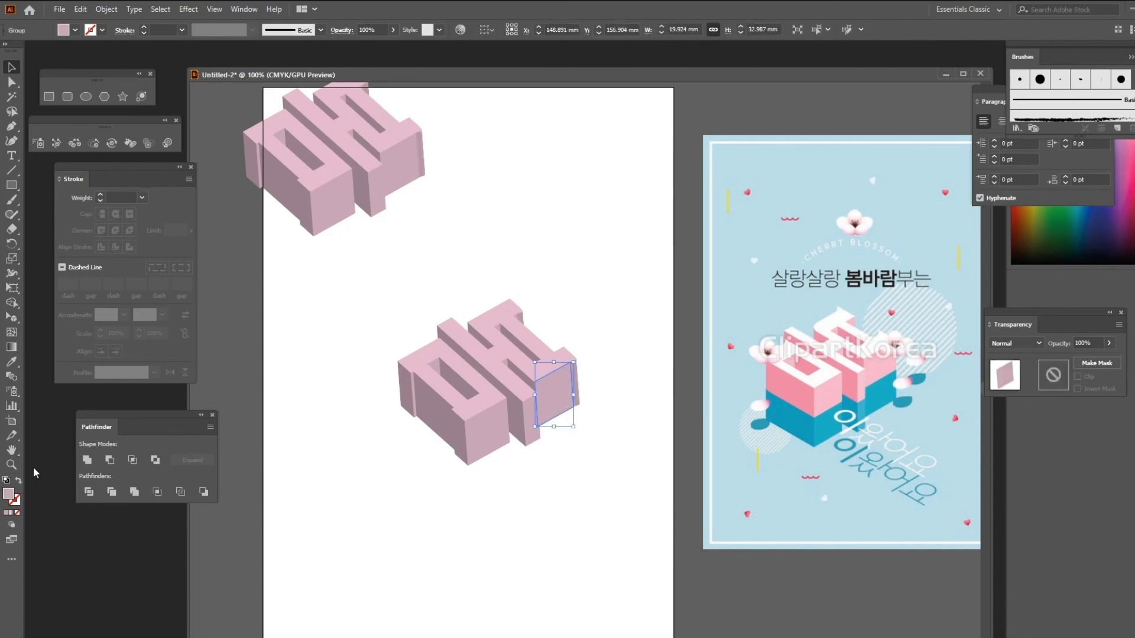
pyautogui.click(11, 361)
pyautogui.click(886, 389)
pyautogui.press('v')
pyautogui.click(547, 267)
pyautogui.click(562, 397)
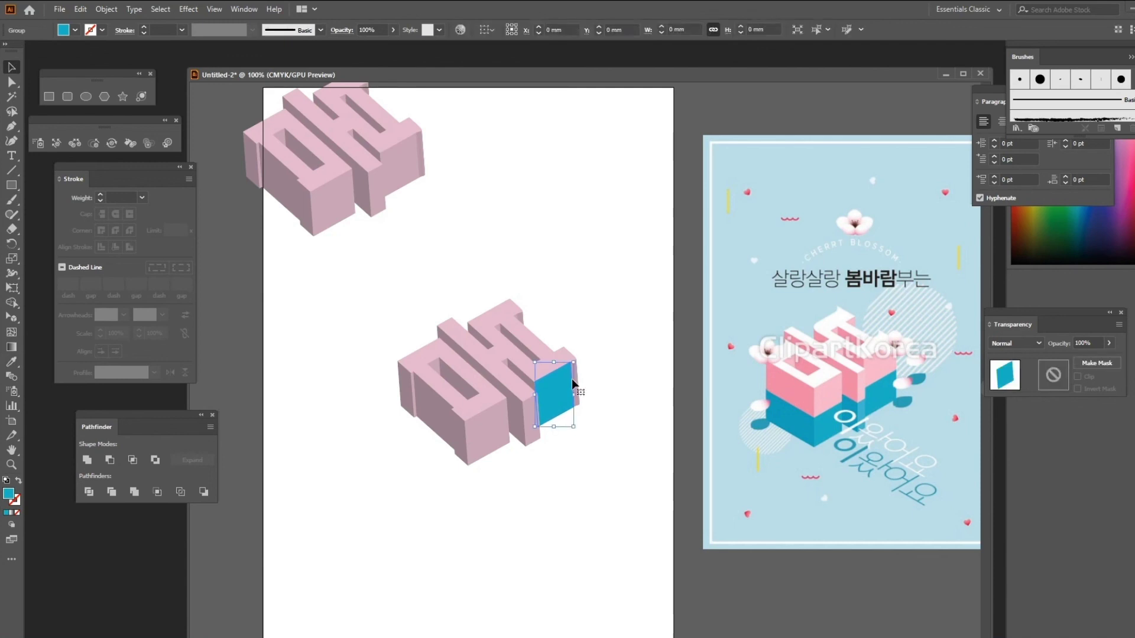
# Recolor the middle stroke's narrow end face and the ㅁ block's right end face with blues sampled from the poster.
pyautogui.click(535, 416)
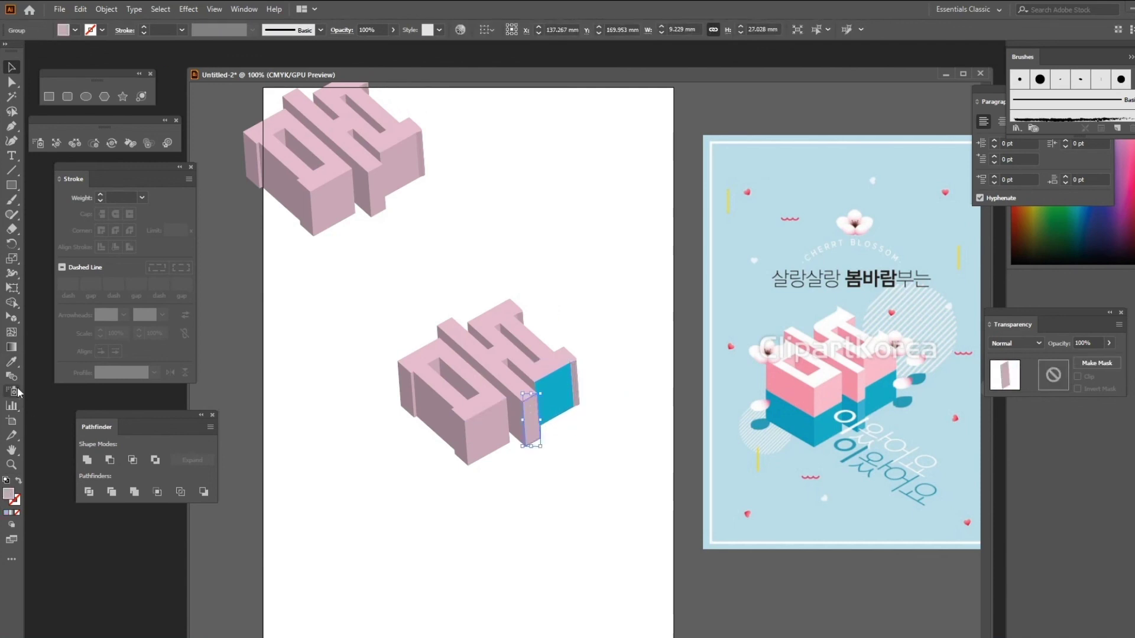
pyautogui.click(11, 361)
pyautogui.click(863, 404)
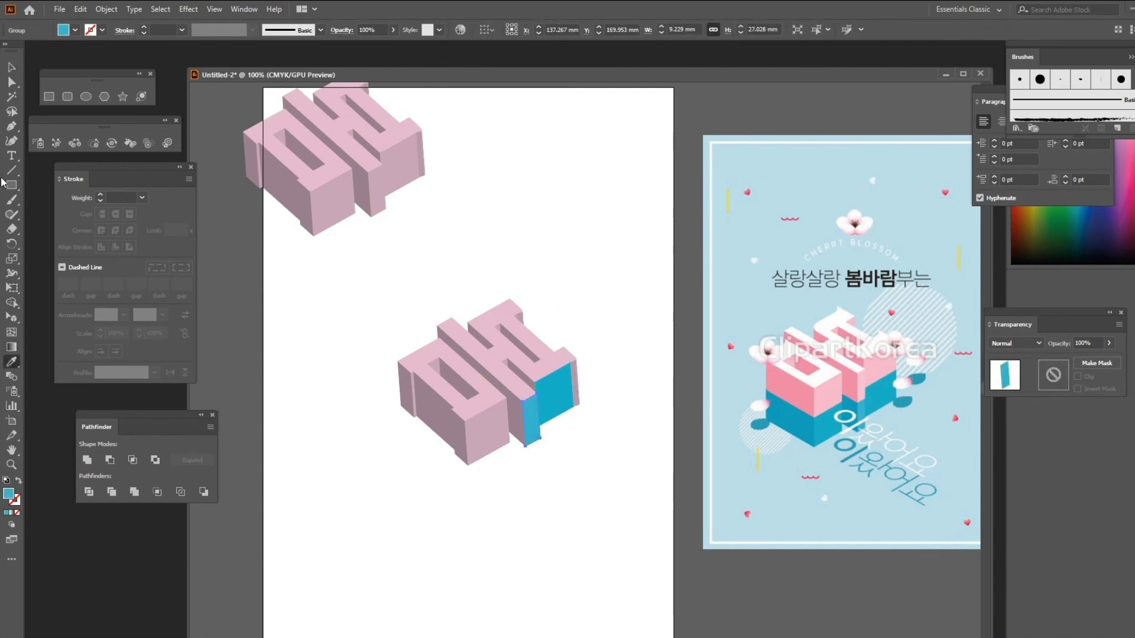
pyautogui.click(11, 67)
pyautogui.click(499, 417)
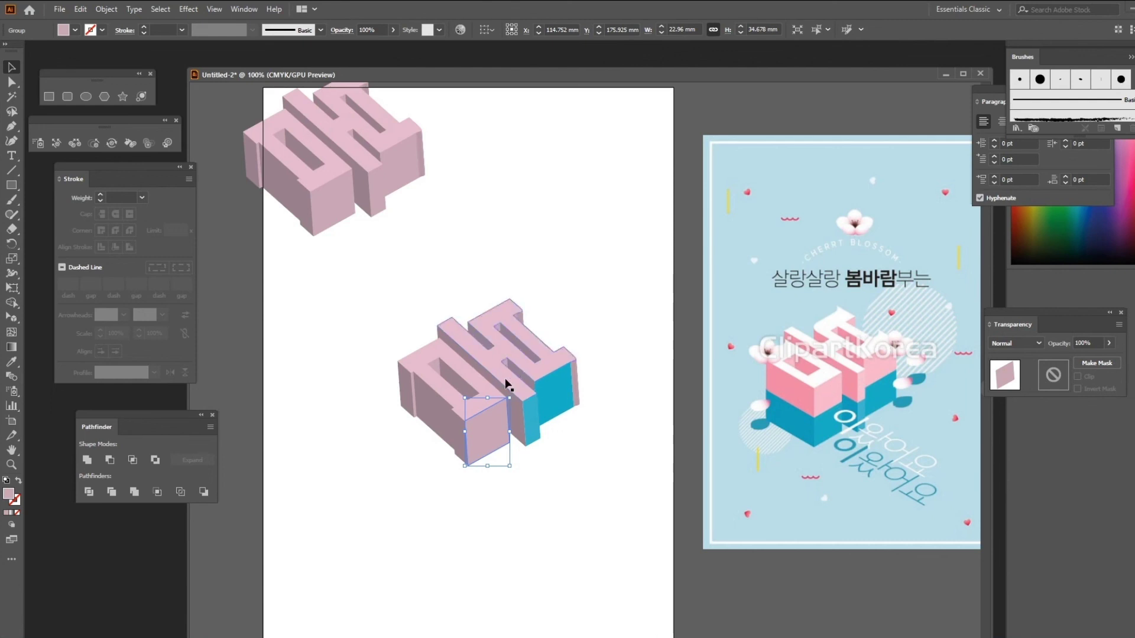
pyautogui.click(11, 361)
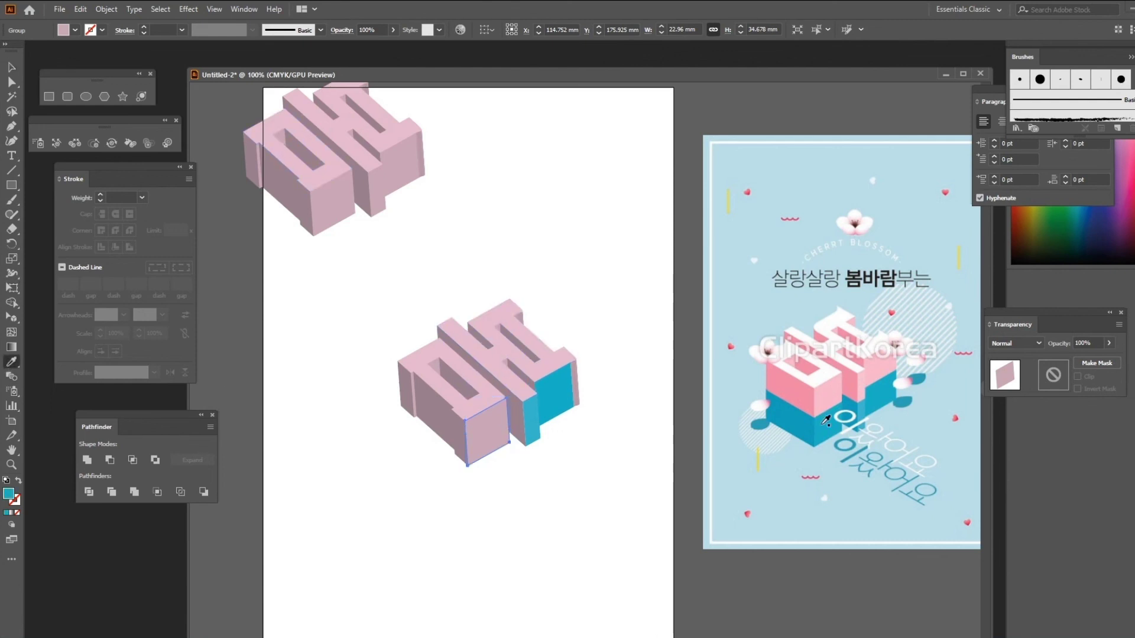
pyautogui.click(826, 420)
pyautogui.click(11, 67)
# Recolor the left-facing side faces of the 봄 with the darker blue sampled from the poster lettering's base.
pyautogui.click(443, 418)
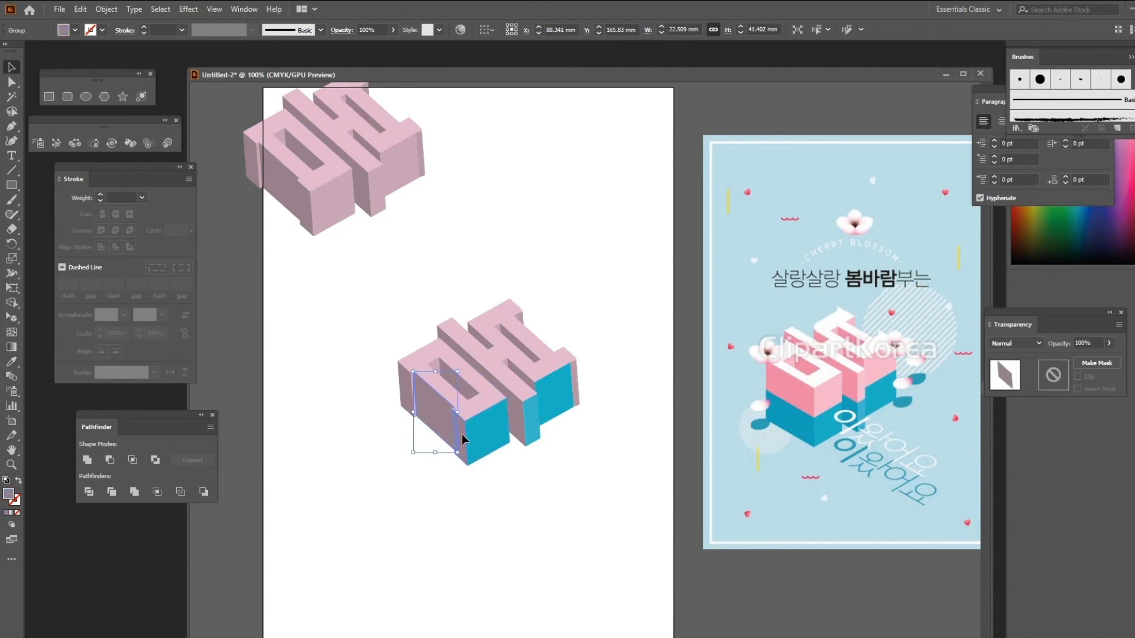
pyautogui.keyDown('shift'); pyautogui.click(465, 434); pyautogui.keyUp('shift')
pyautogui.click(12, 361)
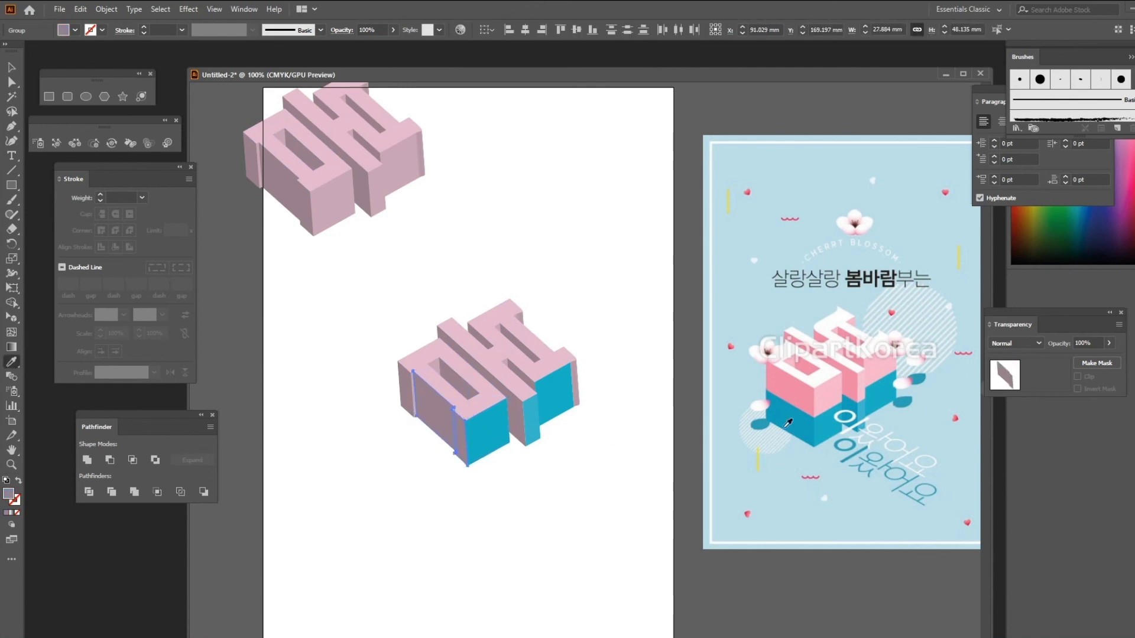
pyautogui.click(788, 420)
pyautogui.click(11, 67)
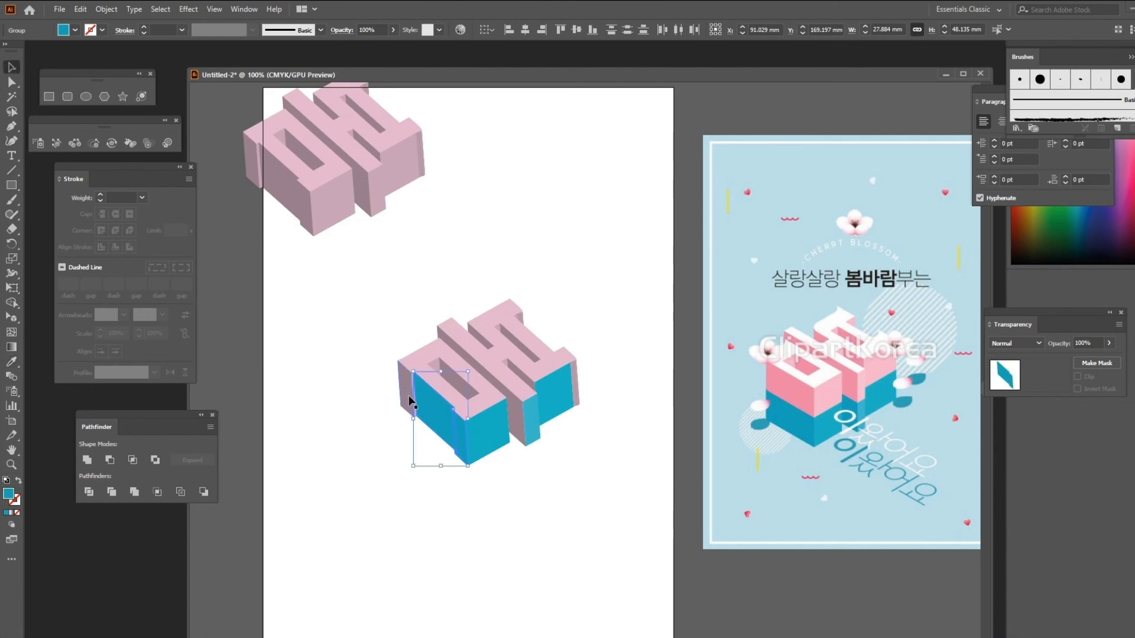
pyautogui.click(406, 390)
pyautogui.click(11, 361)
pyautogui.click(803, 423)
pyautogui.click(11, 66)
pyautogui.click(548, 222)
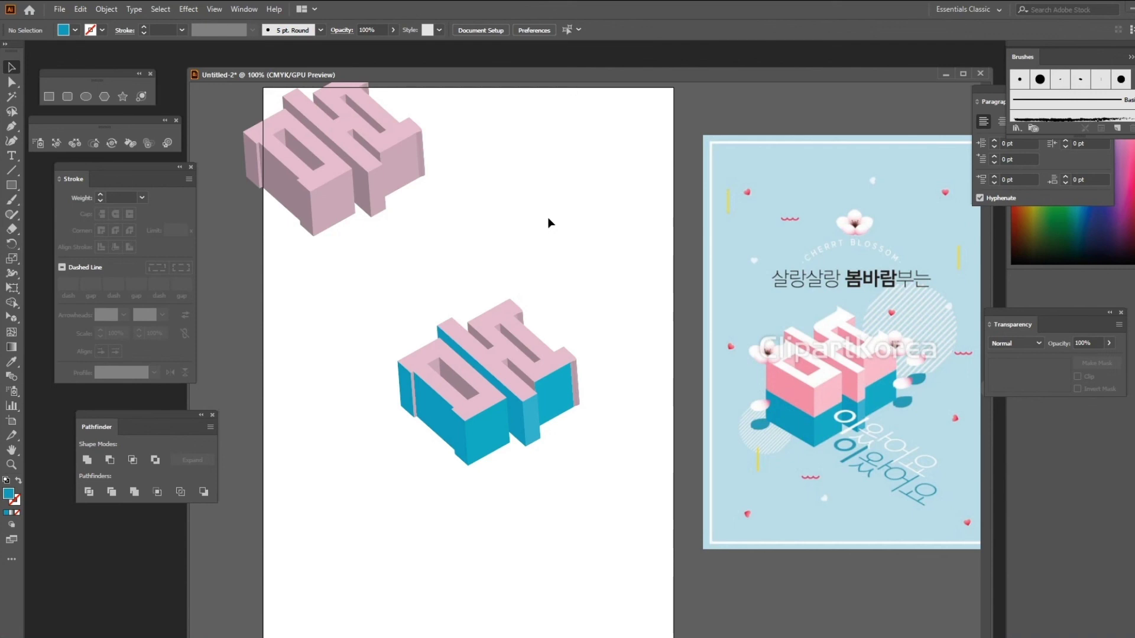
# Move all pieces of the blue-sided 봄 together to the artboard's left edge, below the pink copy.
pyautogui.moveTo(420, 262); pyautogui.dragTo(594, 484)
pyautogui.moveTo(504, 405); pyautogui.dragTo(330, 385)
pyautogui.moveTo(526, 299); pyautogui.dragTo(502, 348)
pyautogui.hotkey('ctrl', 'z')
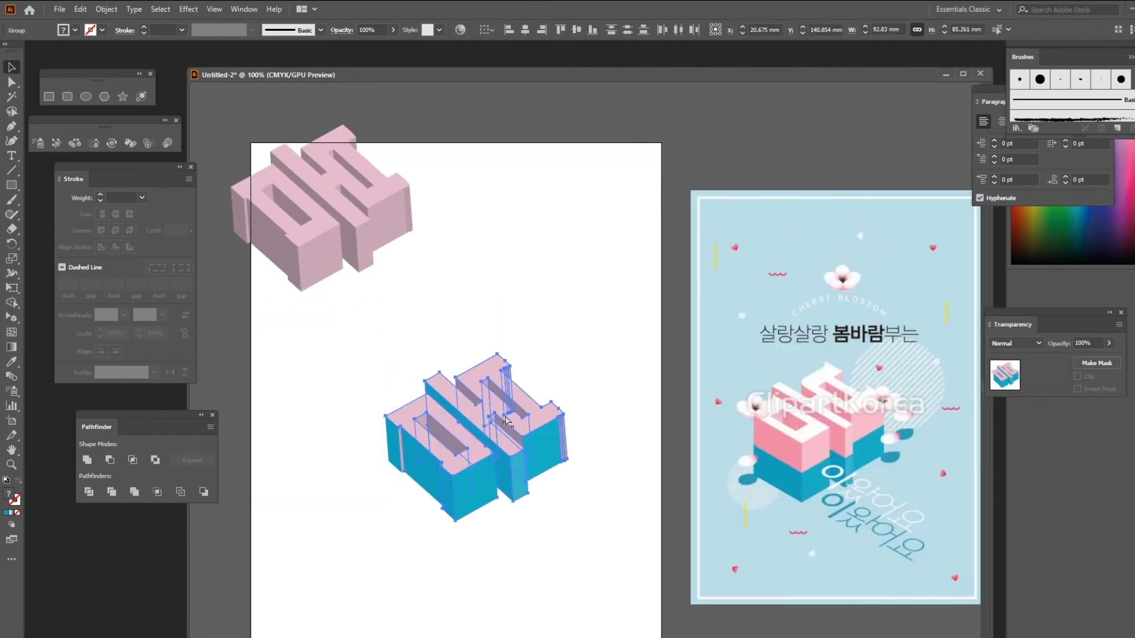
pyautogui.moveTo(346, 338); pyautogui.dragTo(628, 541)
pyautogui.moveTo(510, 456); pyautogui.dragTo(370, 462)
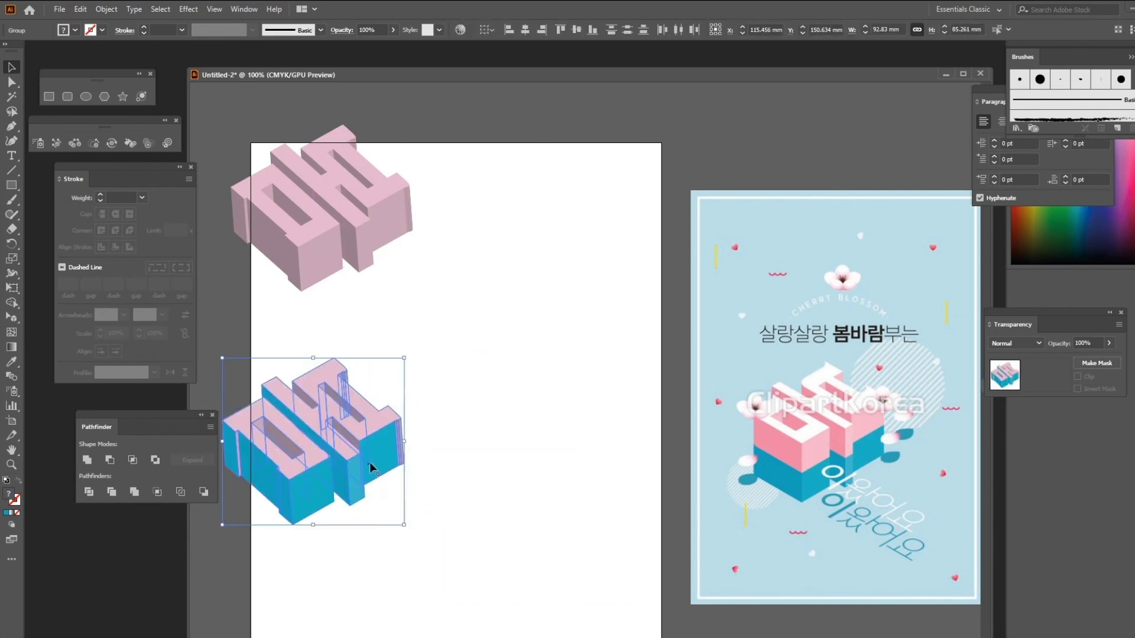
pyautogui.click(354, 331)
# Draw a horizontal line about 109 mm long beside the lettering, with no fill and a blue 3 pt stroke.
pyautogui.click(12, 170)
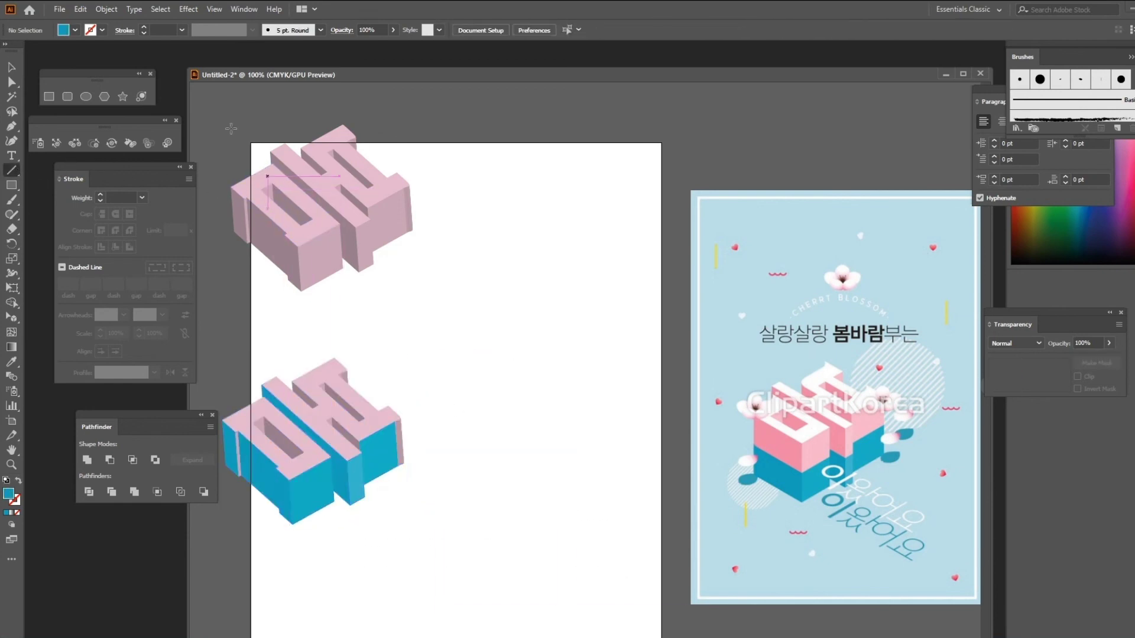
pyautogui.click(75, 30)
pyautogui.click(9, 51)
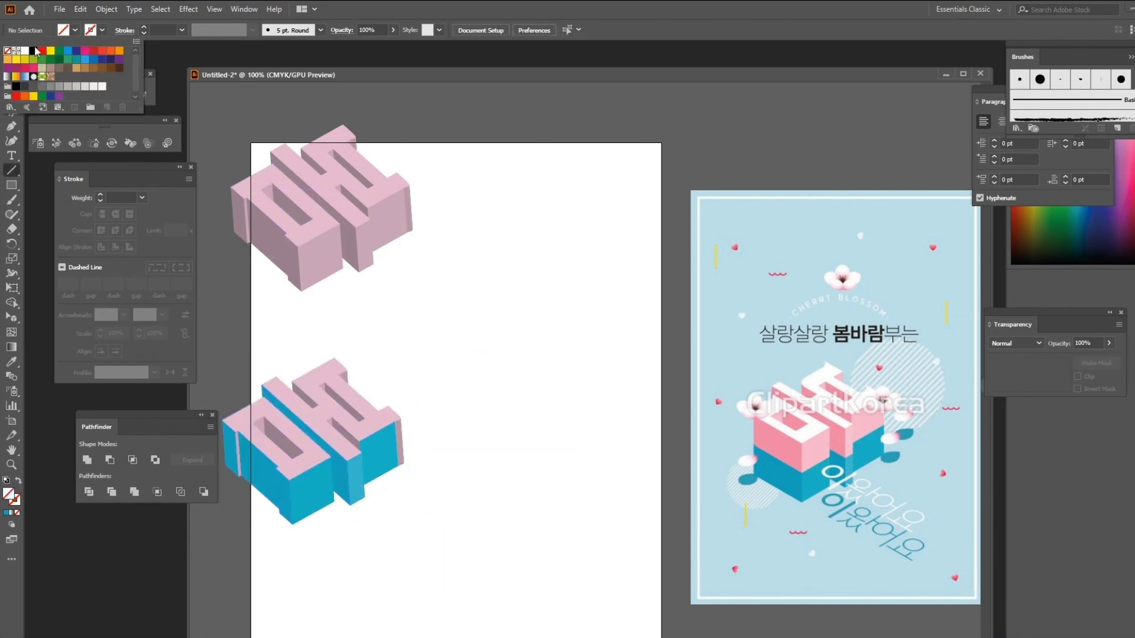
pyautogui.click(108, 33)
pyautogui.click(101, 30)
pyautogui.click(68, 50)
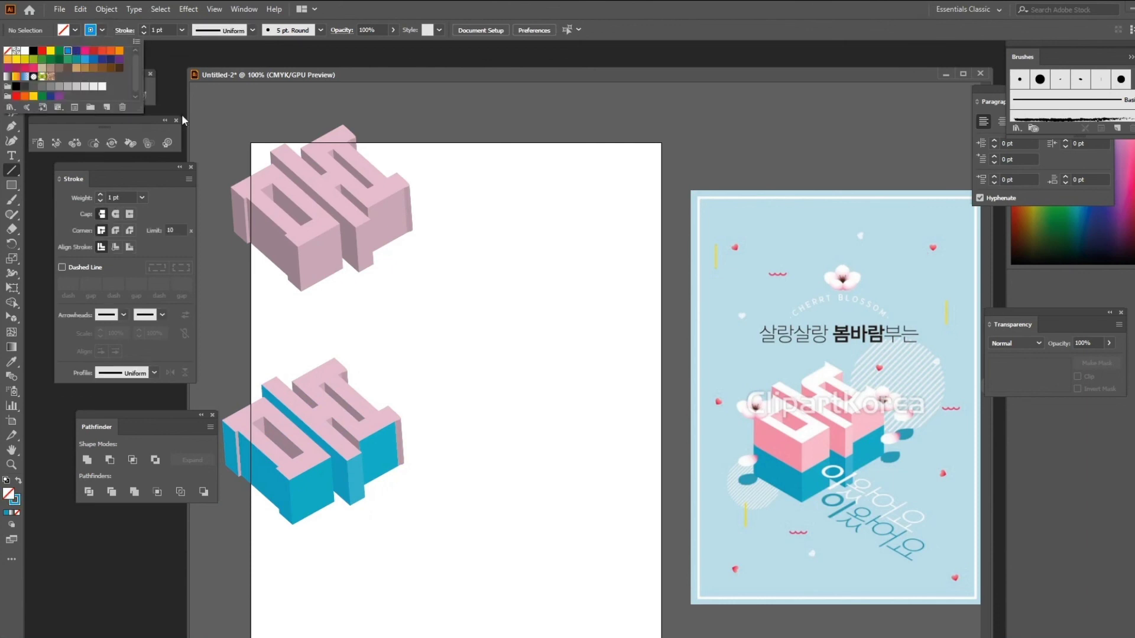
pyautogui.moveTo(421, 292)
pyautogui.mouseDown()
pyautogui.moveTo(299, 292)
pyautogui.moveTo(635, 296)
pyautogui.mouseUp()
pyautogui.click(143, 28)
pyautogui.click(143, 27)
pyautogui.click(11, 67)
pyautogui.click(565, 368)
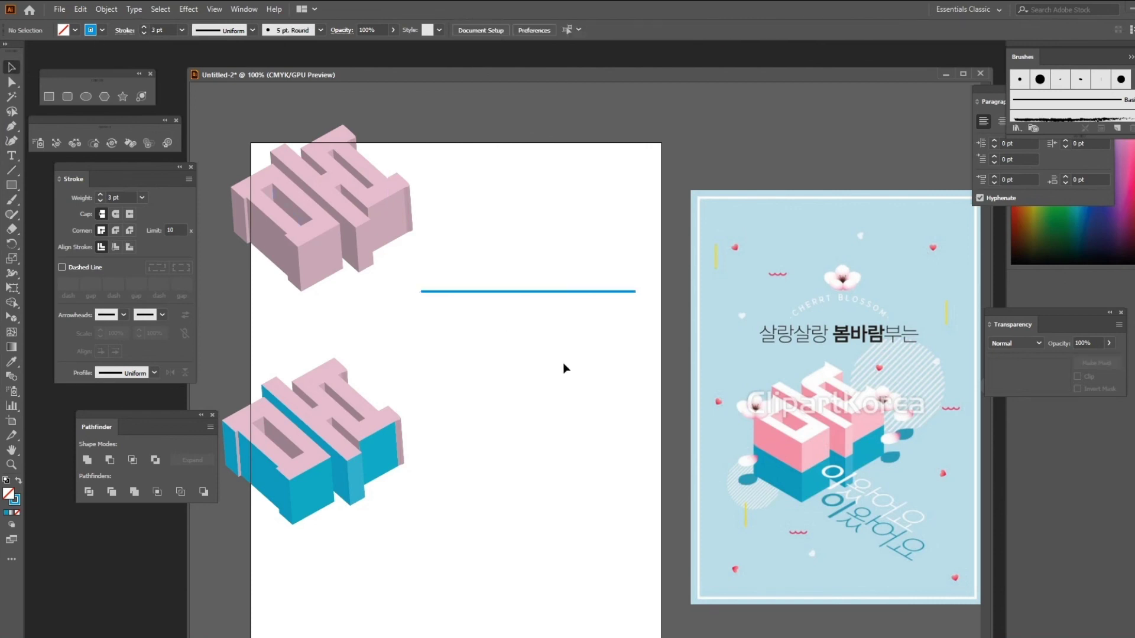
# Copy the blue line just below itself and repeat the duplication downward to build a striped block about 73 mm tall.
pyautogui.click(566, 291)
pyautogui.moveTo(547, 291); pyautogui.dragTo(548, 296)
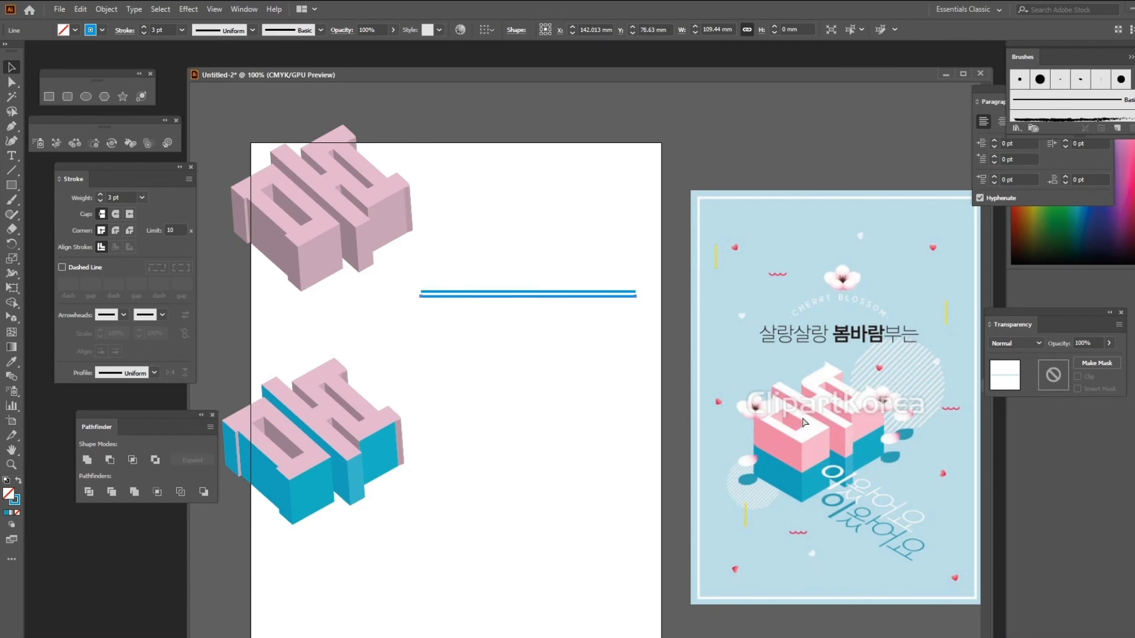
pyautogui.hotkey('ctrl', 'd')
pyautogui.hotkey('ctrl', 'd')
pyautogui.hotkey('ctrl', 'd')
pyautogui.hotkey('ctrl', 'd')
pyautogui.hotkey('ctrl', 'd')
pyautogui.hotkey('ctrl', 'd')
pyautogui.hotkey('ctrl', 'd')
pyautogui.hotkey('ctrl', 'd')
pyautogui.hotkey('ctrl', 'd')
pyautogui.hotkey('ctrl', 'd')
pyautogui.hotkey('ctrl', 'd')
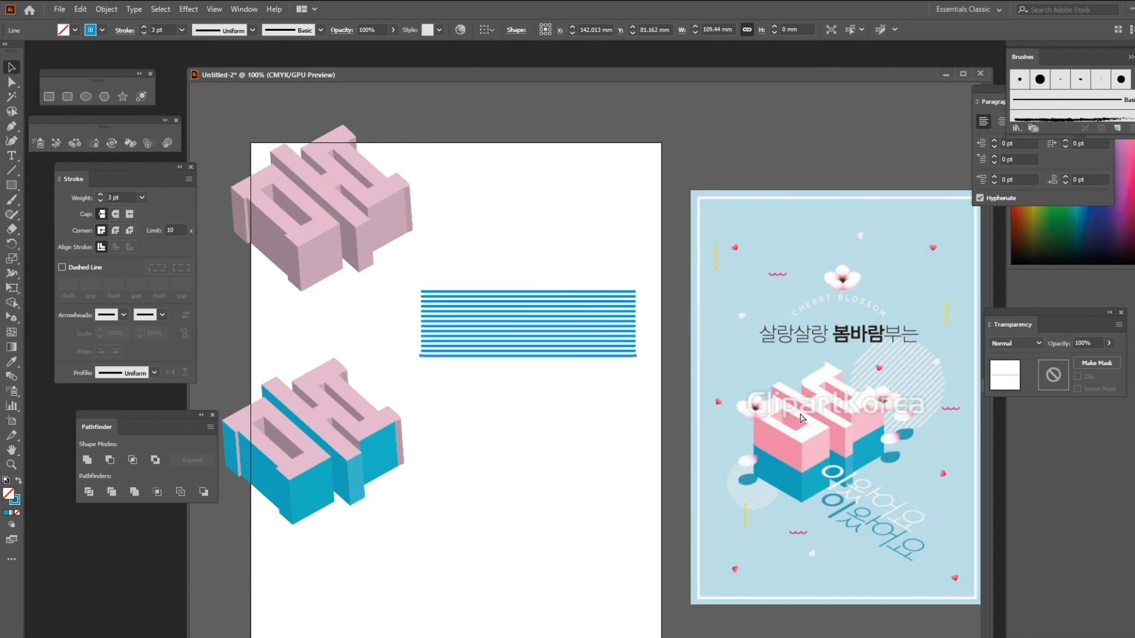
pyautogui.hotkey('ctrl', 'd')
pyautogui.hotkey('ctrl', 'd')
pyautogui.hotkey('ctrl', 'd')
pyautogui.hotkey('ctrl', 'd')
pyautogui.hotkey('ctrl', 'd')
pyautogui.hotkey('ctrl', 'd')
pyautogui.hotkey('ctrl', 'd')
pyautogui.hotkey('ctrl', 'd')
pyautogui.hotkey('ctrl', 'd')
pyautogui.hotkey('ctrl', 'd')
pyautogui.hotkey('ctrl', 'd')
pyautogui.hotkey('ctrl', 'd')
pyautogui.hotkey('ctrl', 'd')
pyautogui.hotkey('ctrl', 'd')
pyautogui.hotkey('ctrl', 'd')
pyautogui.hotkey('ctrl', 'd')
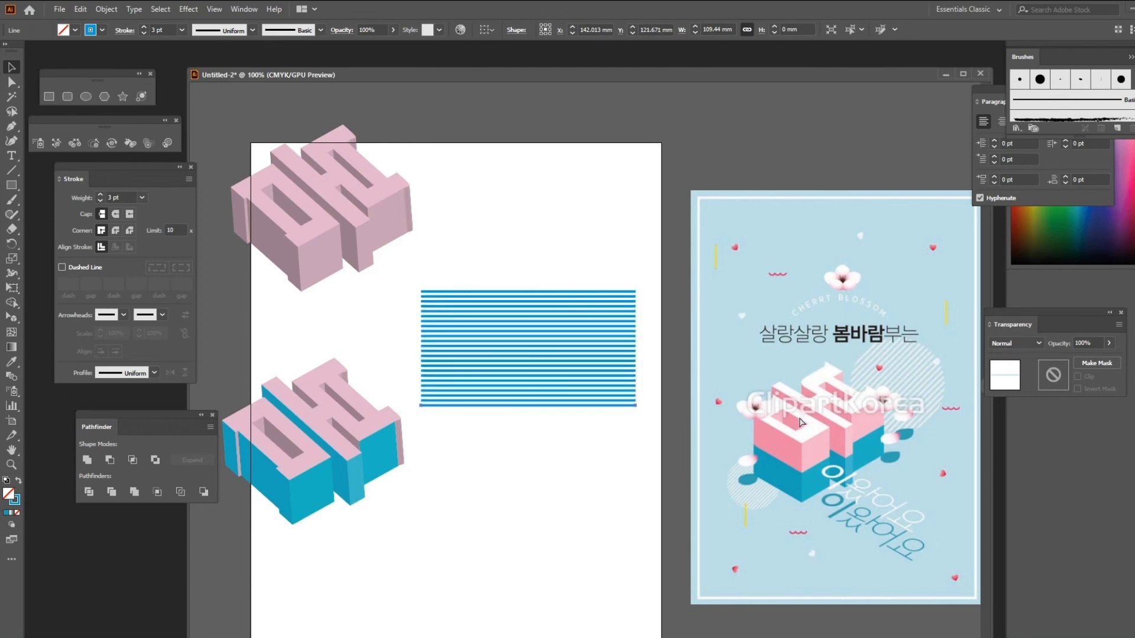
pyautogui.hotkey('ctrl', 'd')
pyautogui.hotkey('ctrl', 'd')
pyautogui.hotkey('ctrl', 'd')
pyautogui.hotkey('ctrl', 'd')
pyautogui.hotkey('ctrl', 'd')
pyautogui.hotkey('ctrl', 'd')
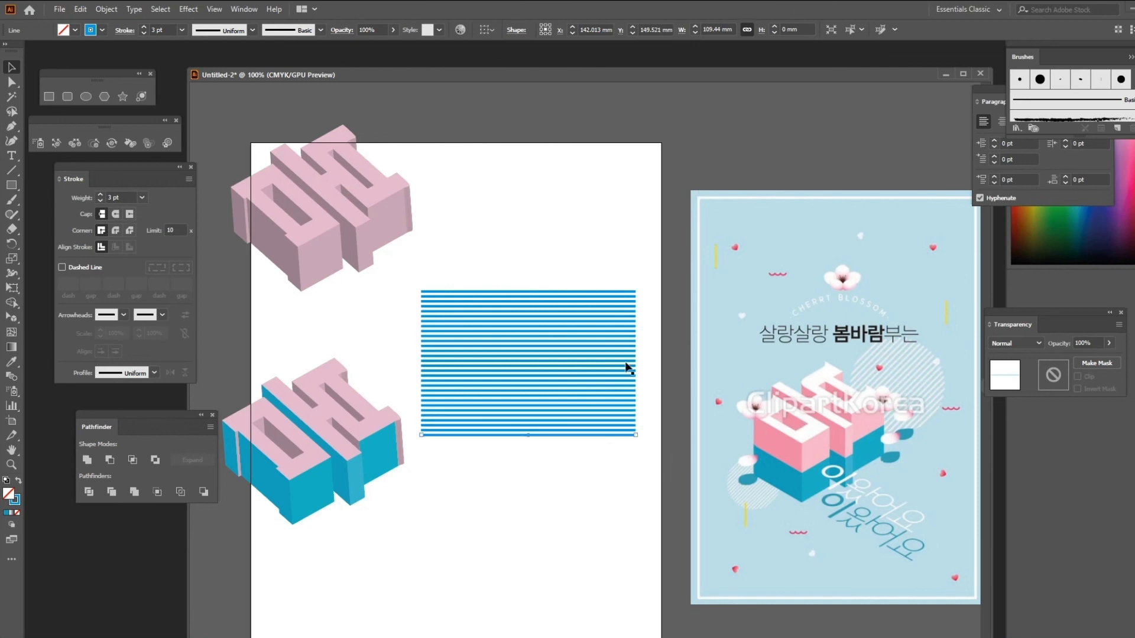
# Group all the blue stripes and move the group up and slightly to the right.
pyautogui.click(586, 229)
pyautogui.moveTo(541, 244); pyautogui.dragTo(628, 520)
pyautogui.hotkey('ctrl', 'g')
pyautogui.moveTo(505, 314); pyautogui.dragTo(564, 276)
# Draw a circle about 62 mm in diameter over the stripes, with a red fill and no stroke.
pyautogui.click(13, 185)
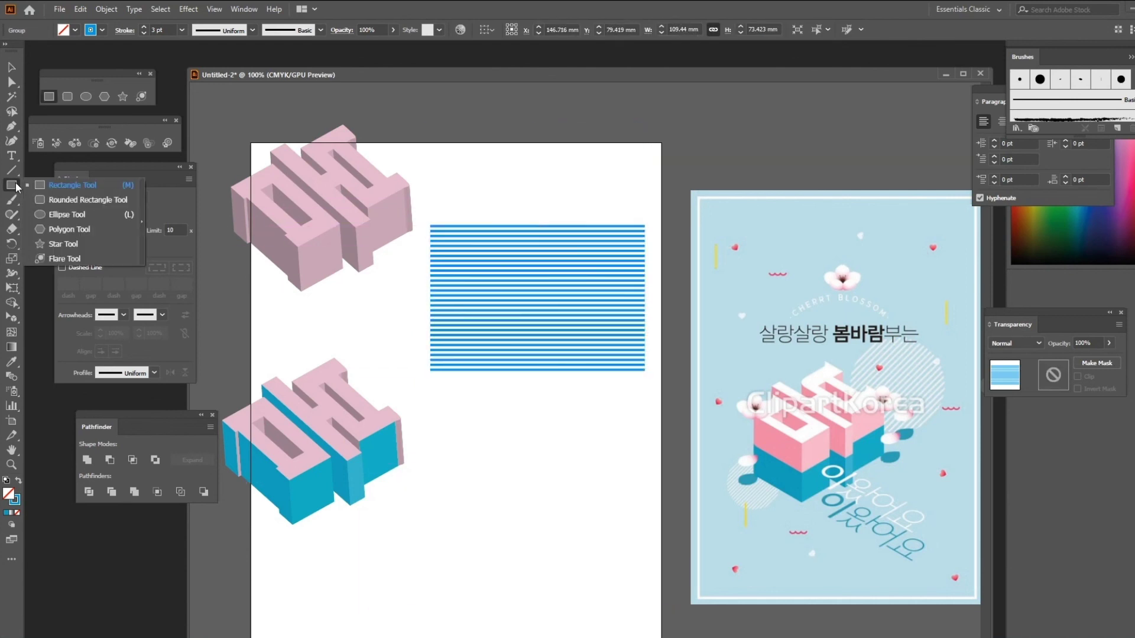
pyautogui.click(67, 214)
pyautogui.moveTo(553, 289); pyautogui.dragTo(607, 359)
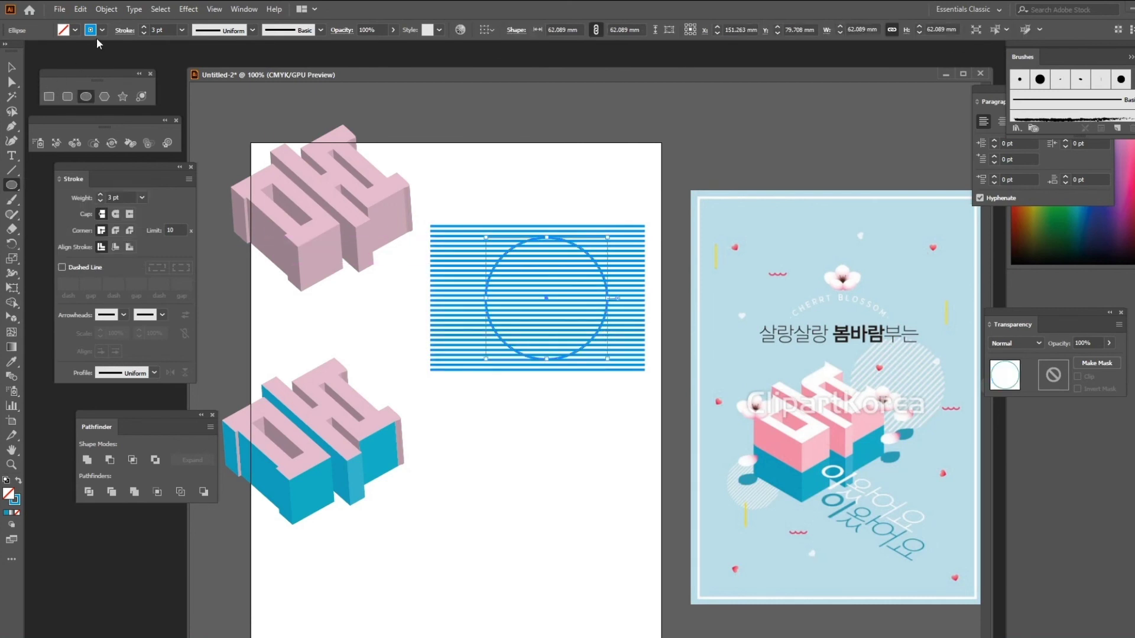
pyautogui.click(67, 32)
pyautogui.click(42, 52)
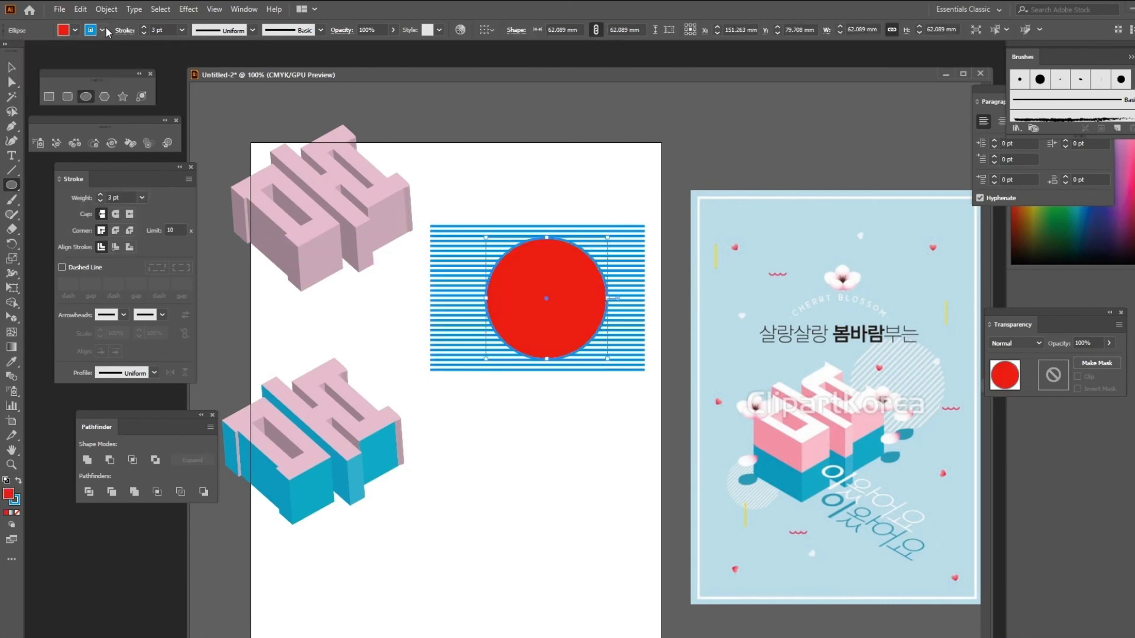
pyautogui.click(8, 52)
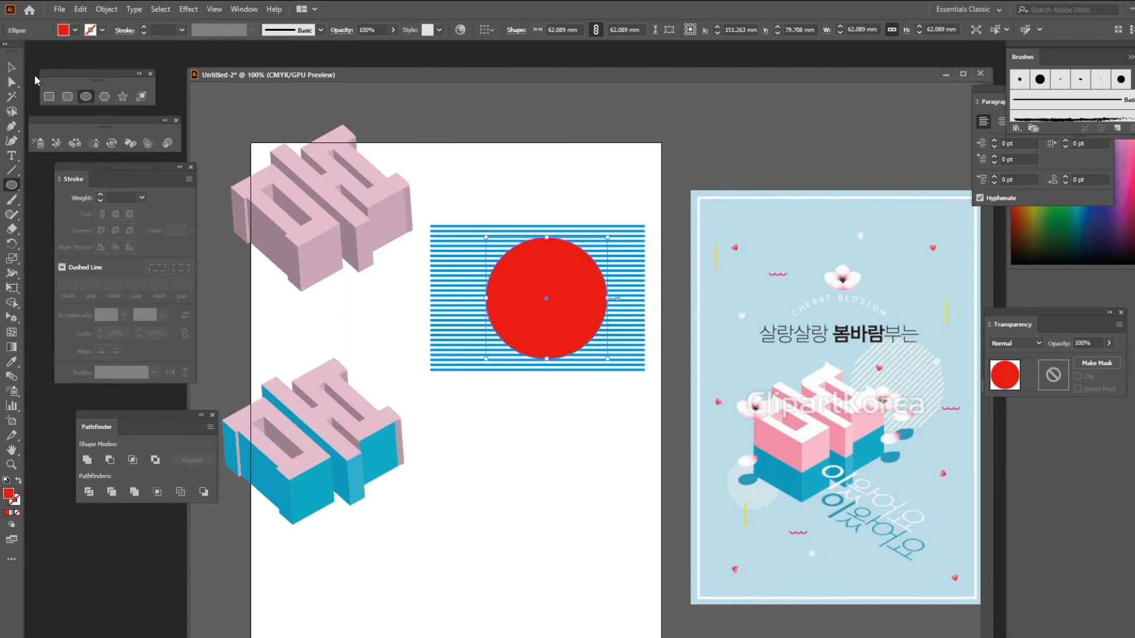
pyautogui.press('v')
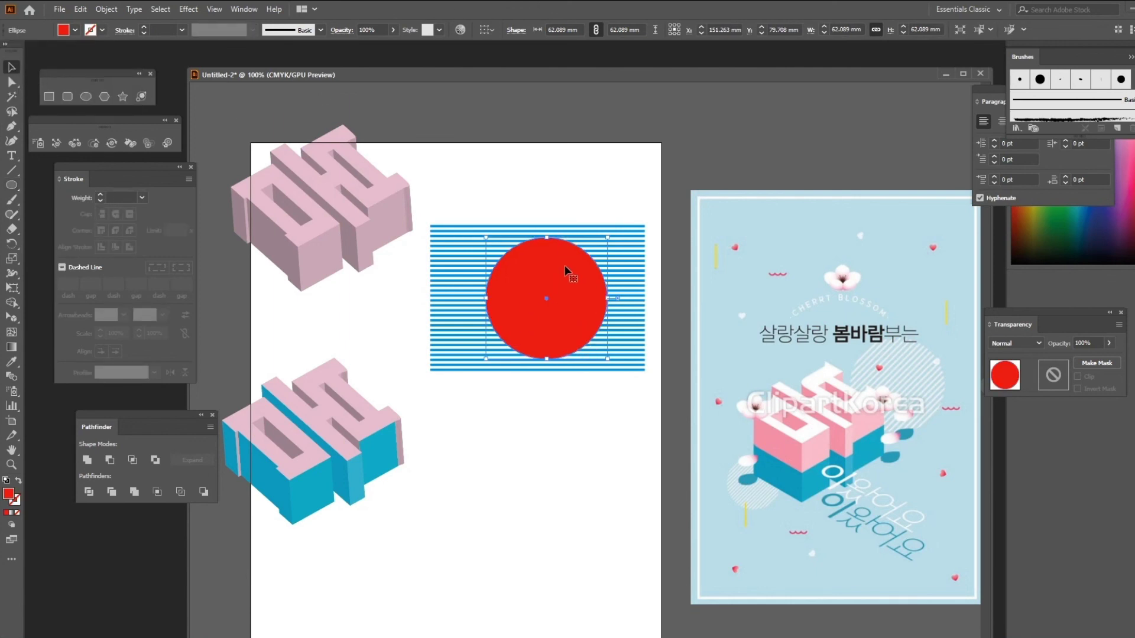
# Make a clipping mask from the red circle and the stripe group.
pyautogui.moveTo(647, 173); pyautogui.dragTo(549, 378)
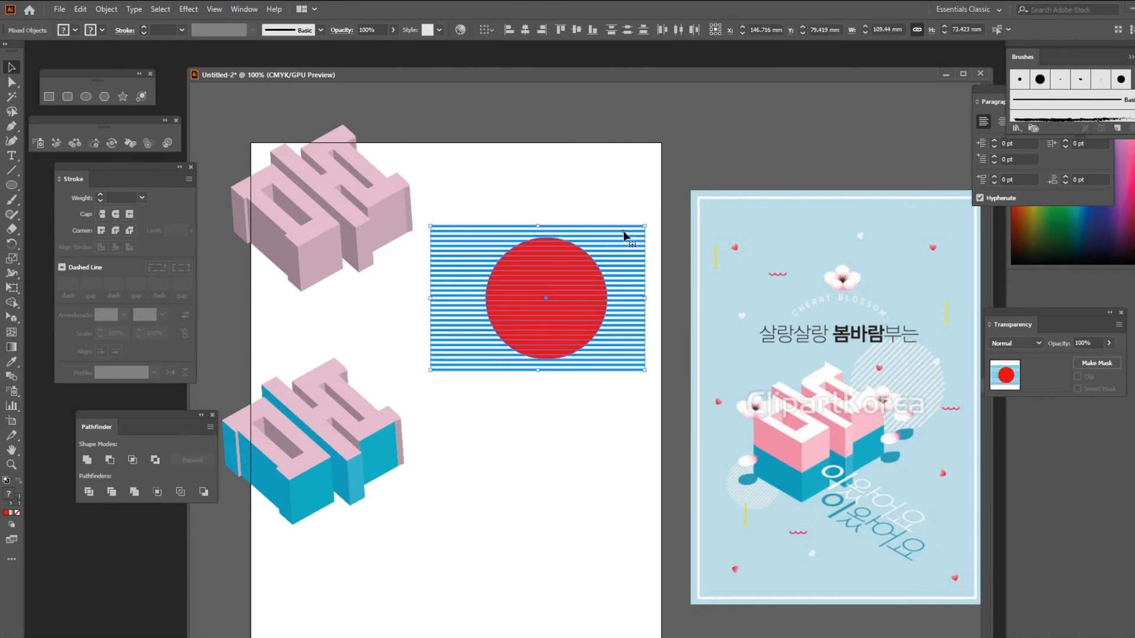
pyautogui.rightClick(571, 280)
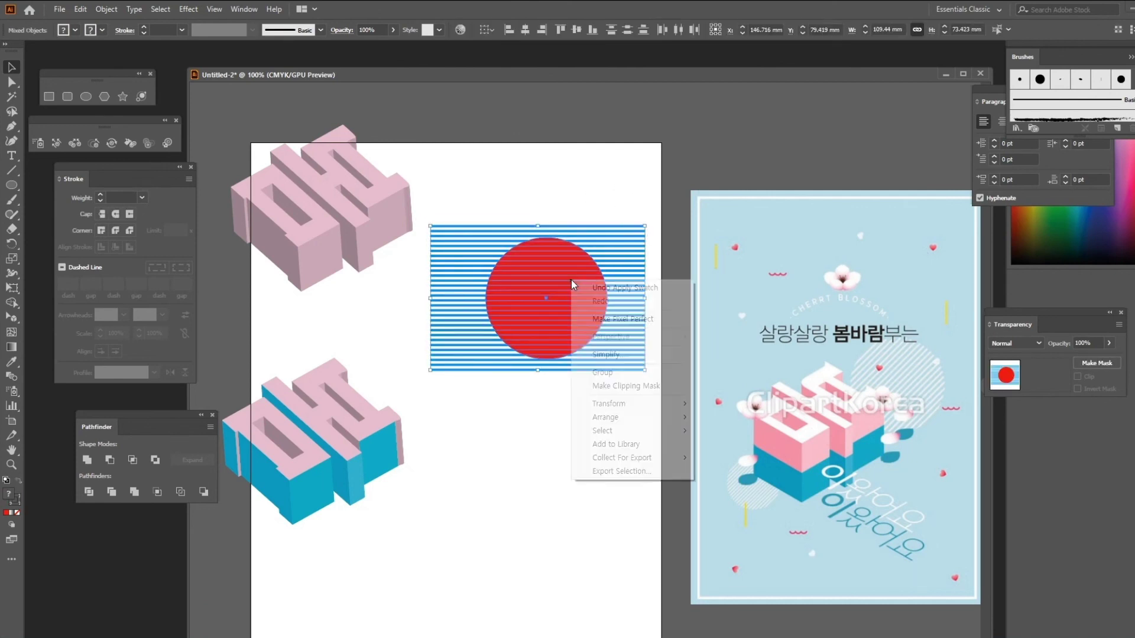
pyautogui.click(615, 387)
pyautogui.click(628, 448)
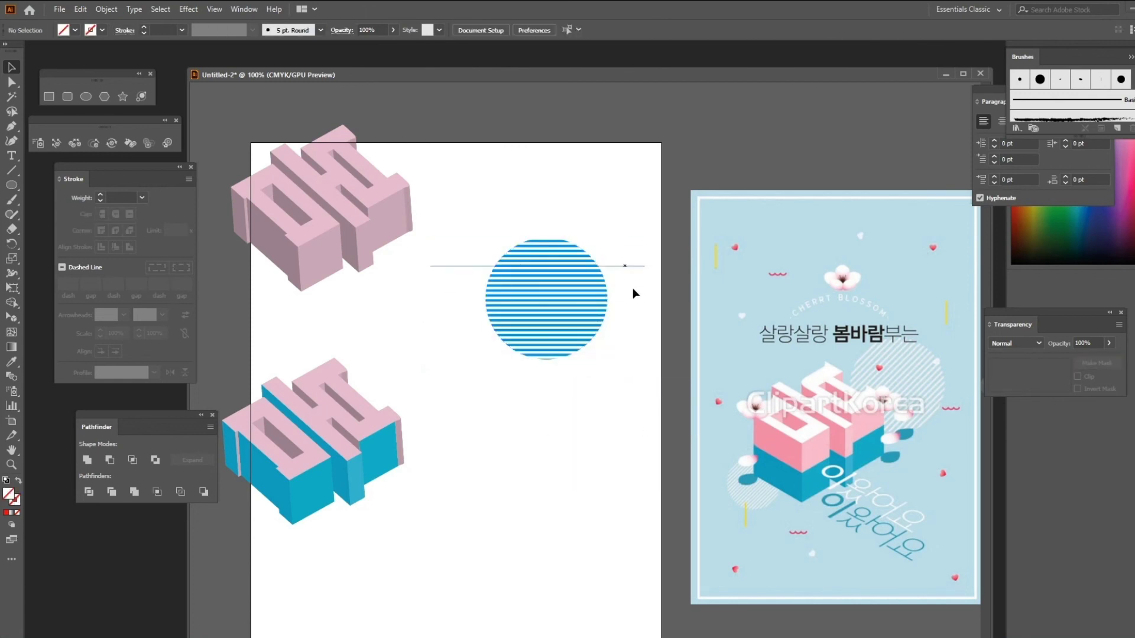